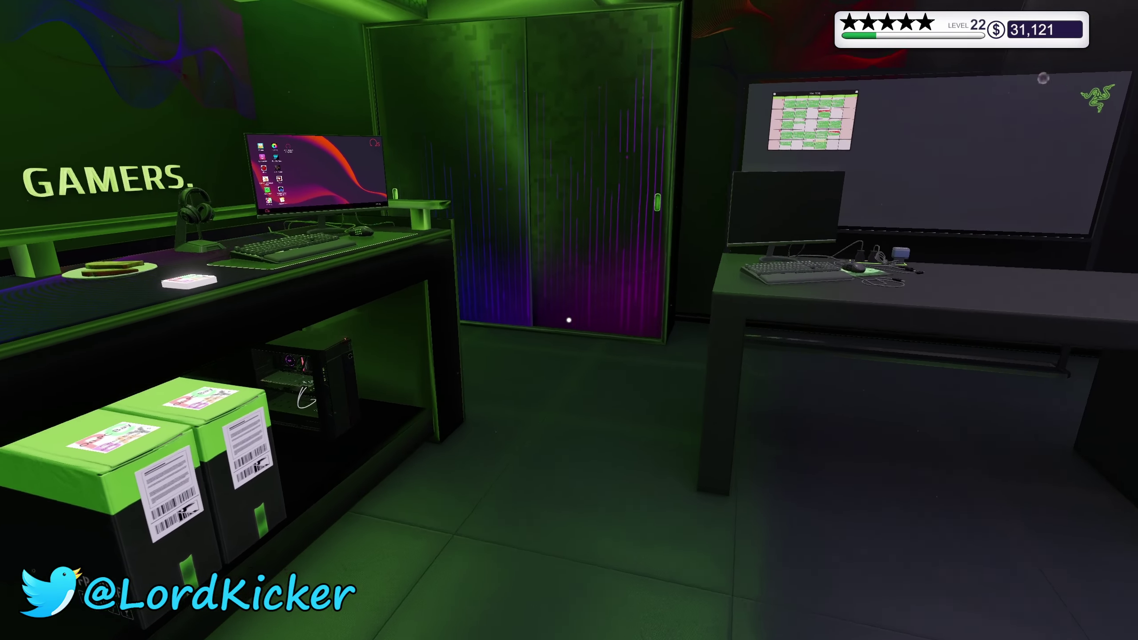
pyautogui.click(569, 320)
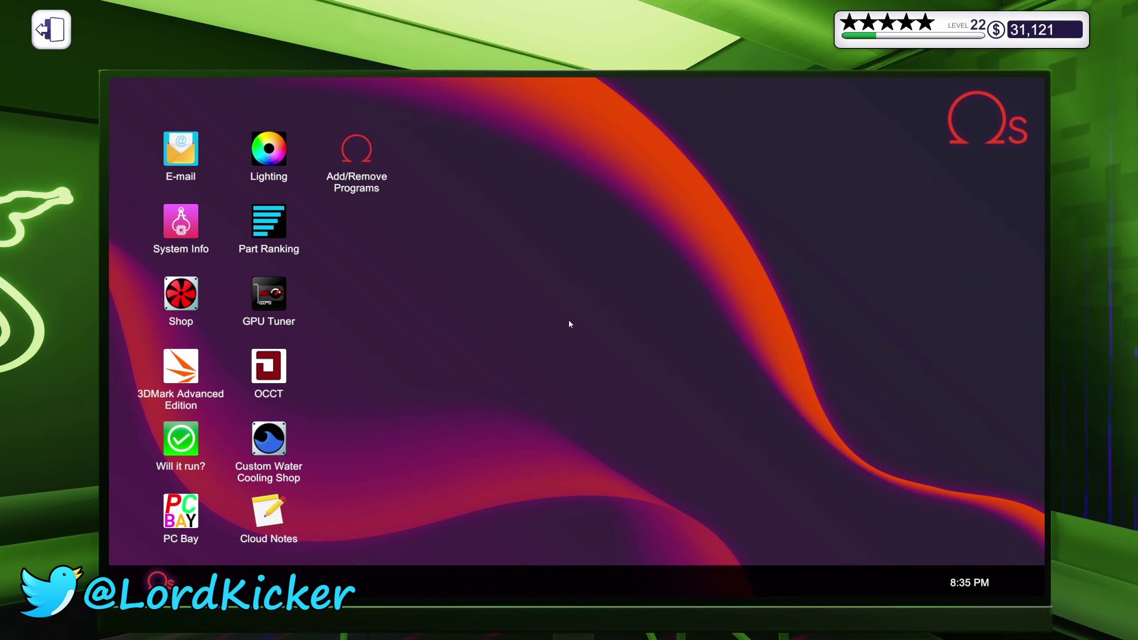
pyautogui.click(181, 155)
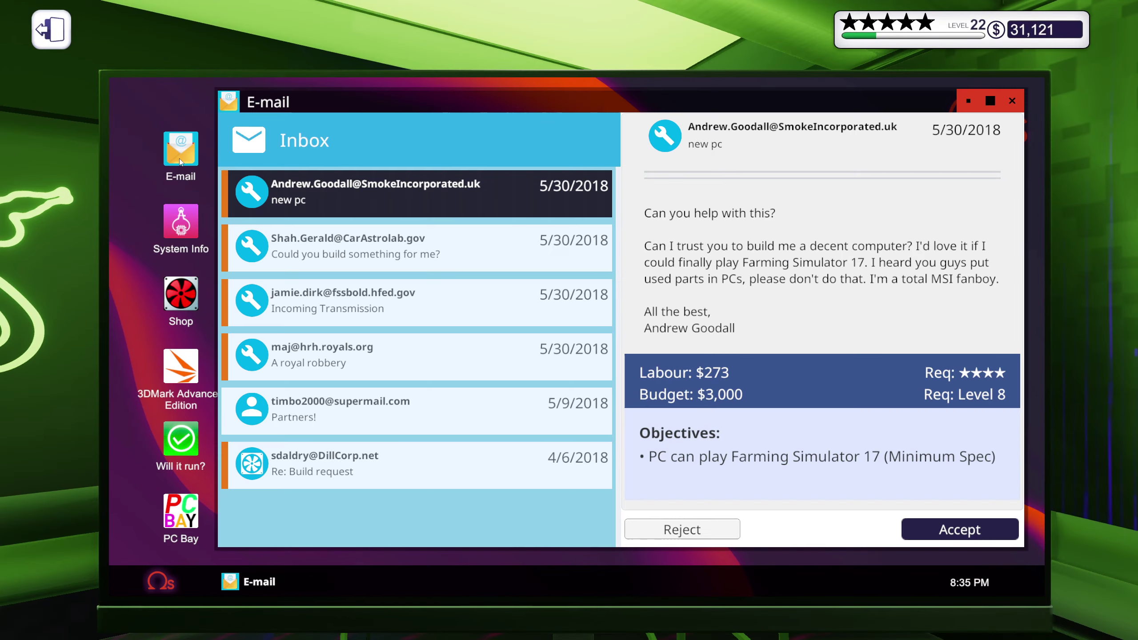
pyautogui.click(316, 363)
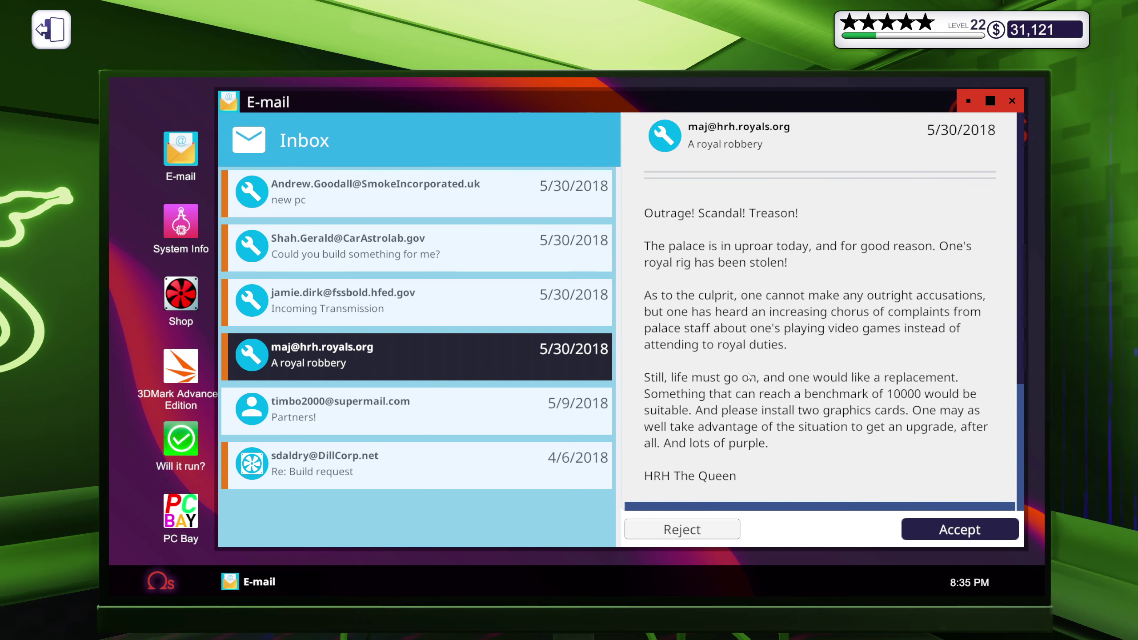
pyautogui.scroll(-4, 749, 393)
pyautogui.scroll(-1, 749, 393)
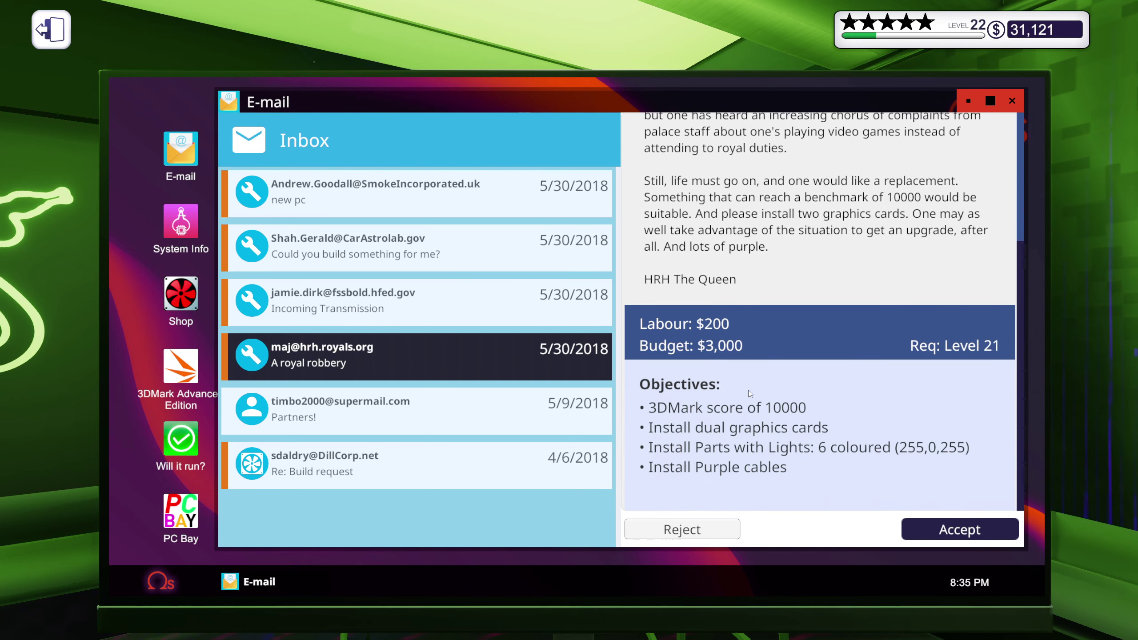
pyautogui.scroll(5, 749, 393)
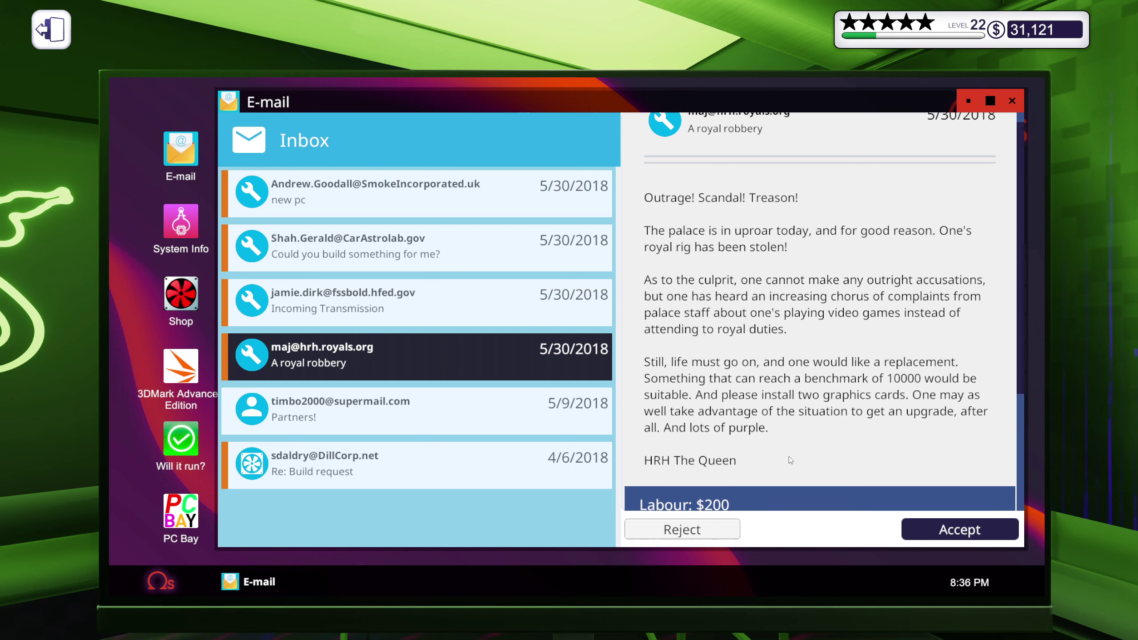
pyautogui.scroll(-2, 764, 419)
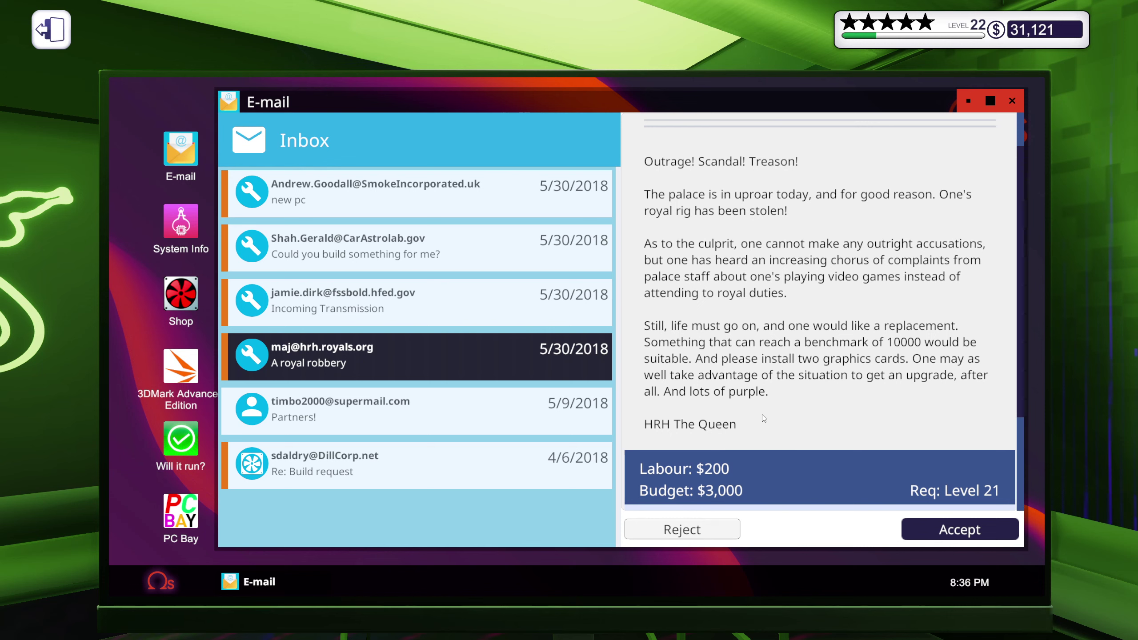
pyautogui.scroll(-1, 762, 418)
pyautogui.scroll(-1, 762, 415)
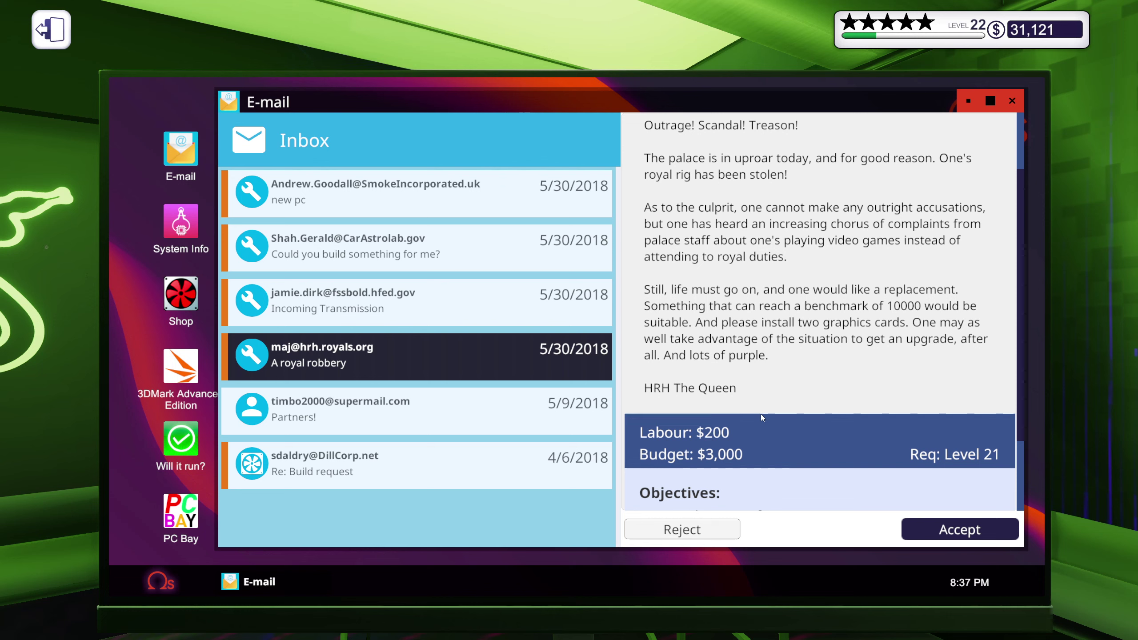
pyautogui.scroll(-3, 762, 414)
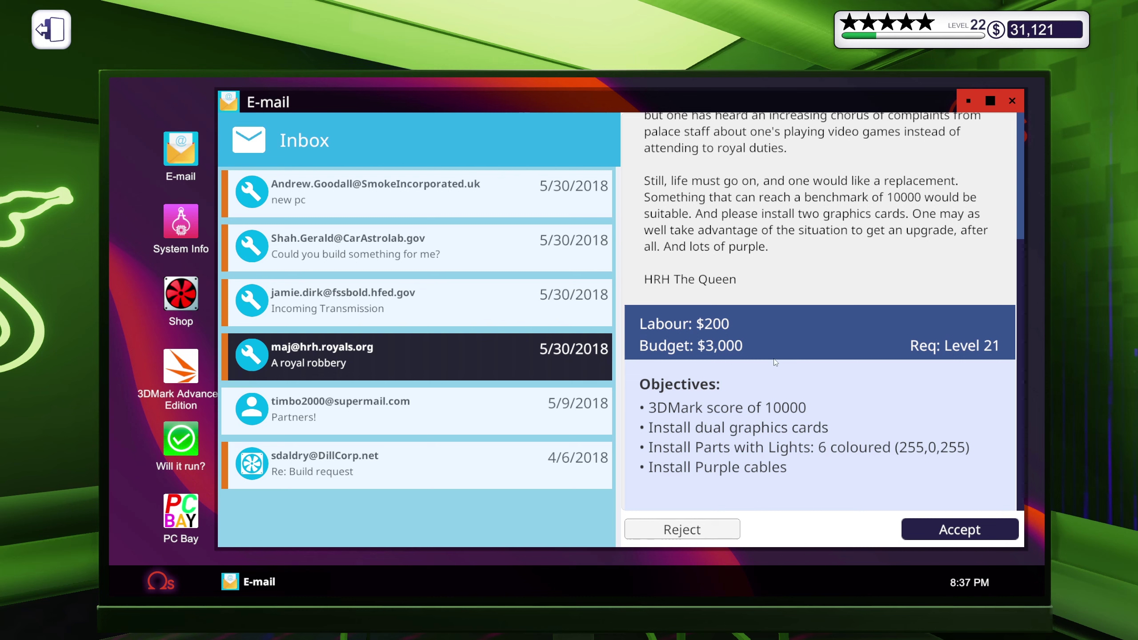
# List shop processors most expensive first and check them against the e-mail objectives for the $420 CPU.
pyautogui.moveTo(707, 104); pyautogui.dragTo(786, 100)
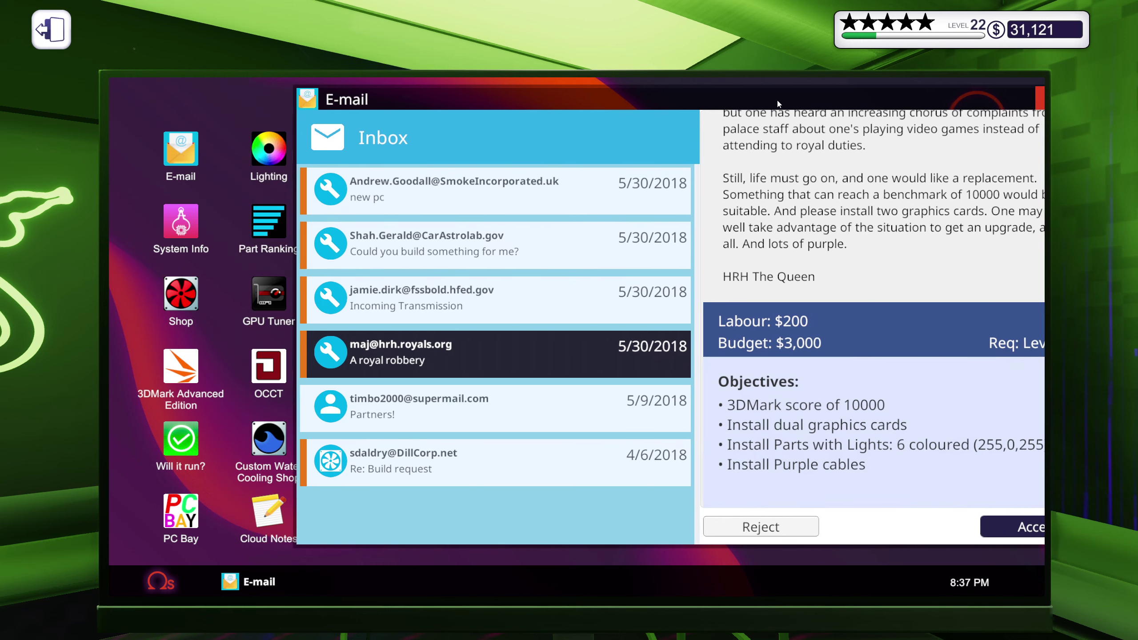
pyautogui.click(180, 297)
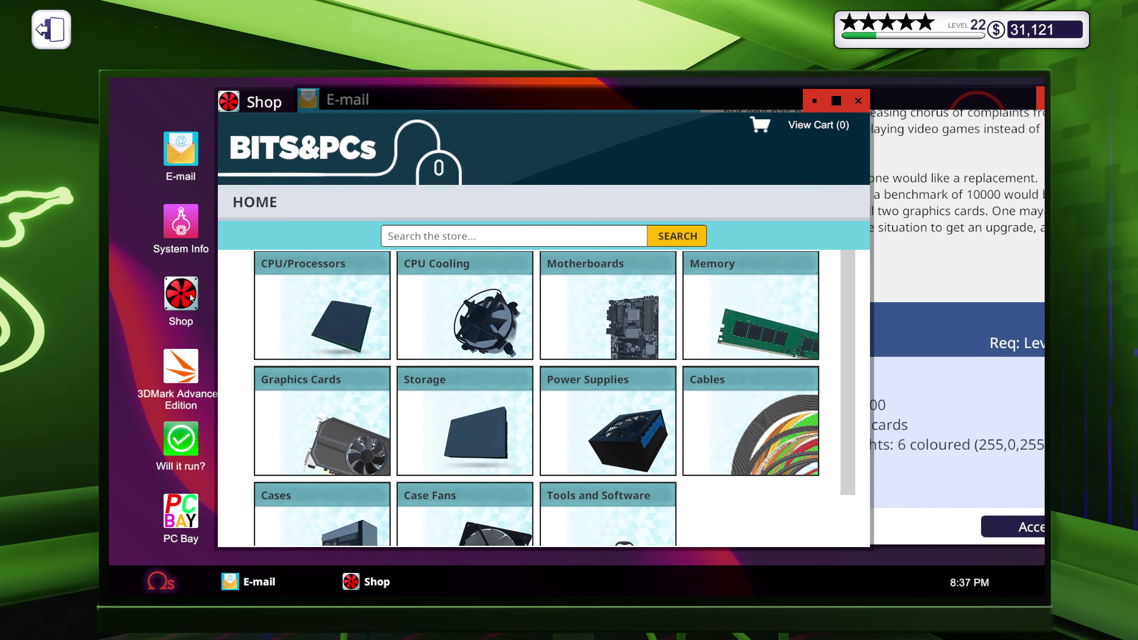
pyautogui.click(371, 330)
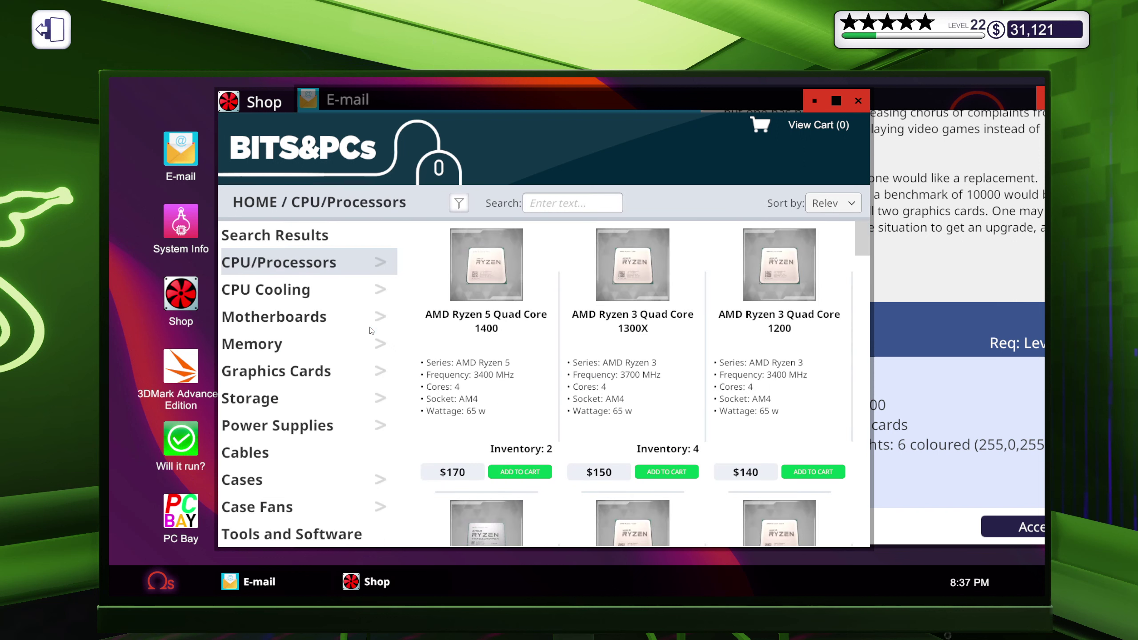
pyautogui.click(839, 206)
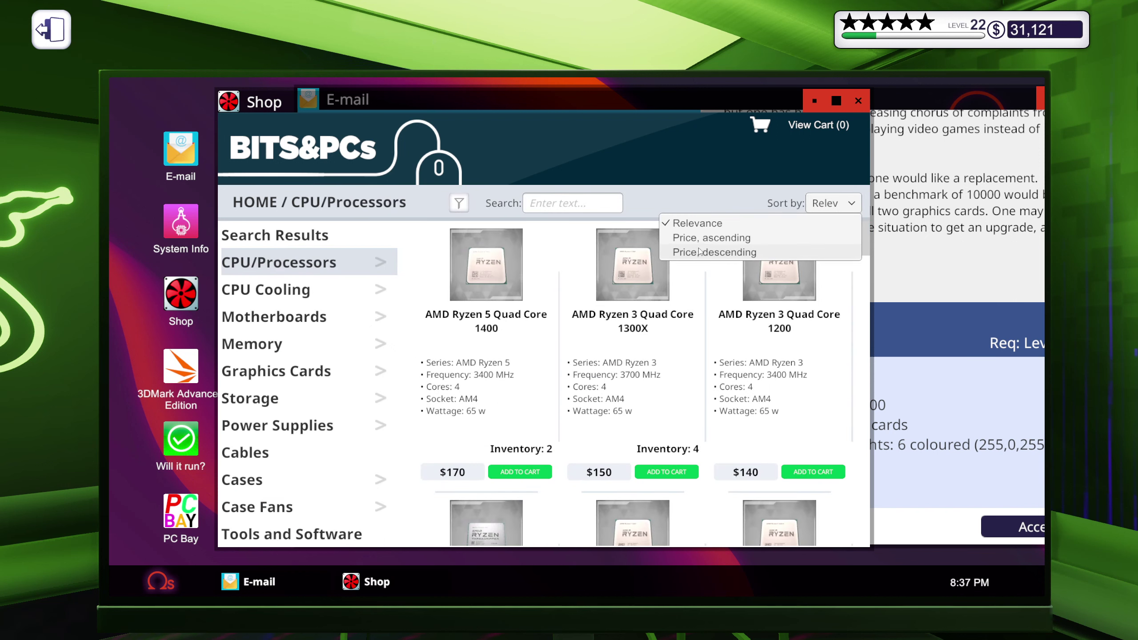
pyautogui.click(717, 257)
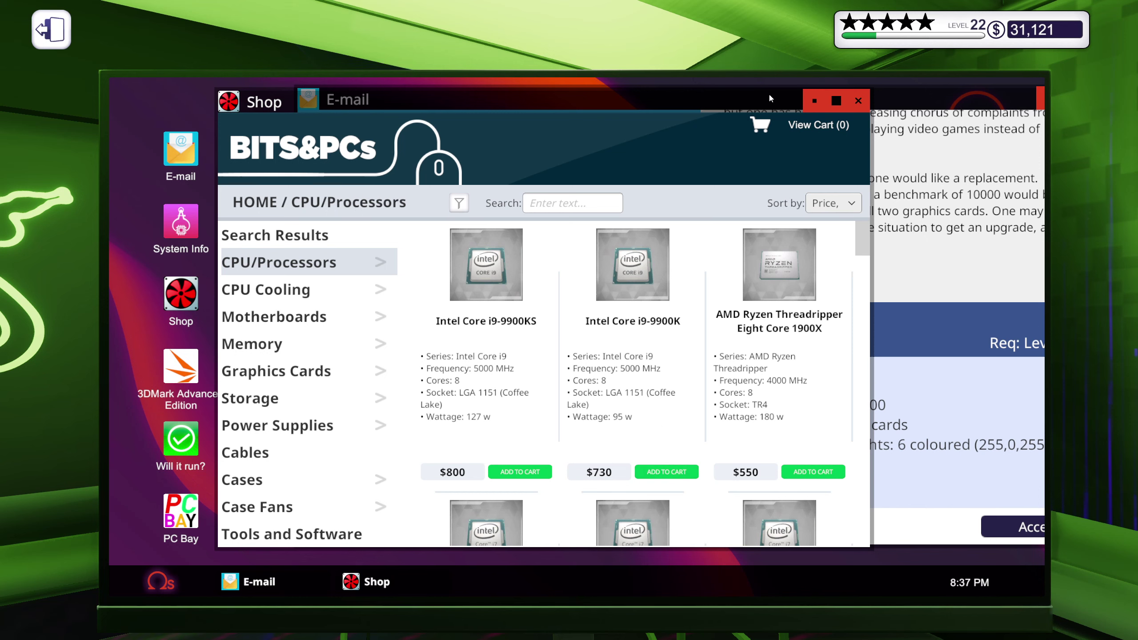
pyautogui.moveTo(768, 93); pyautogui.dragTo(535, 82)
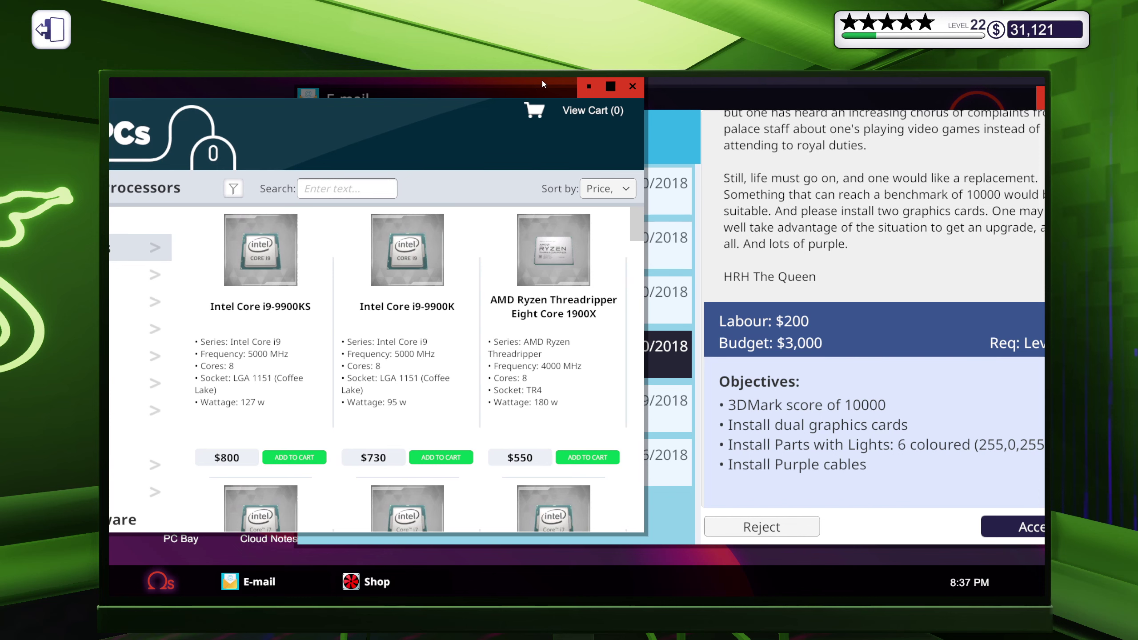
pyautogui.moveTo(535, 84); pyautogui.dragTo(633, 83)
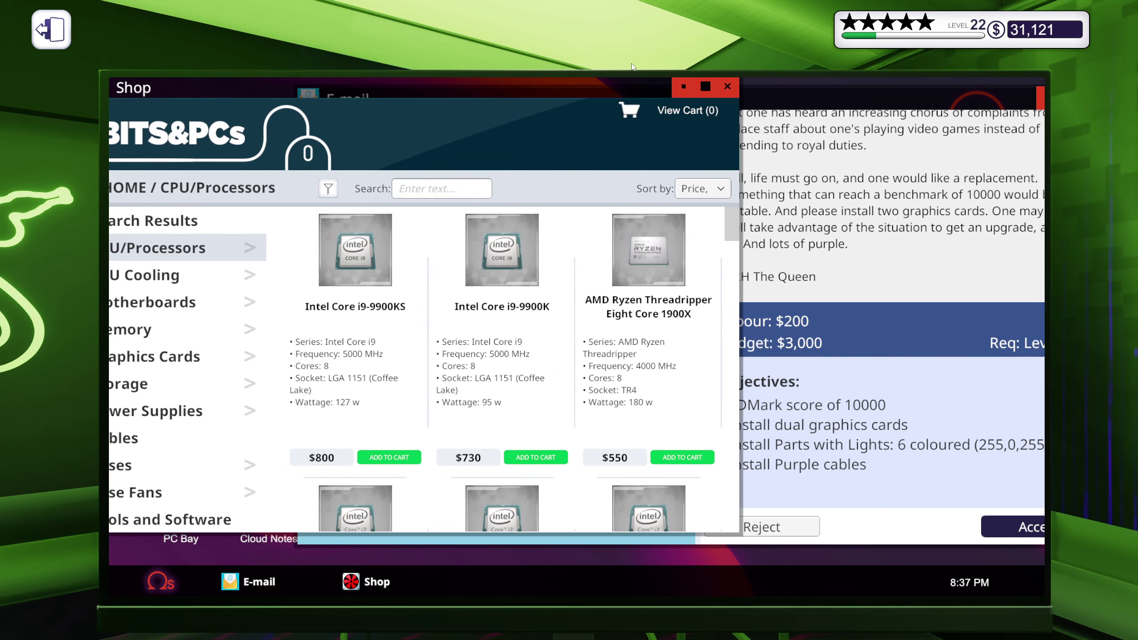
pyautogui.scroll(-3, 628, 264)
pyautogui.scroll(-3, 610, 344)
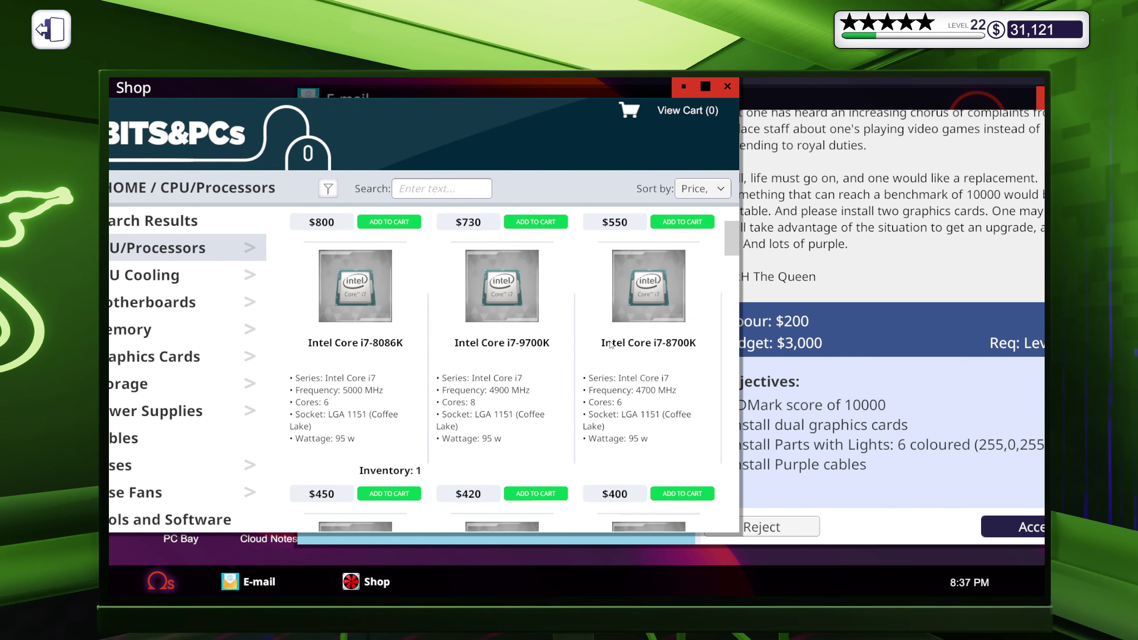
pyautogui.scroll(-2, 610, 344)
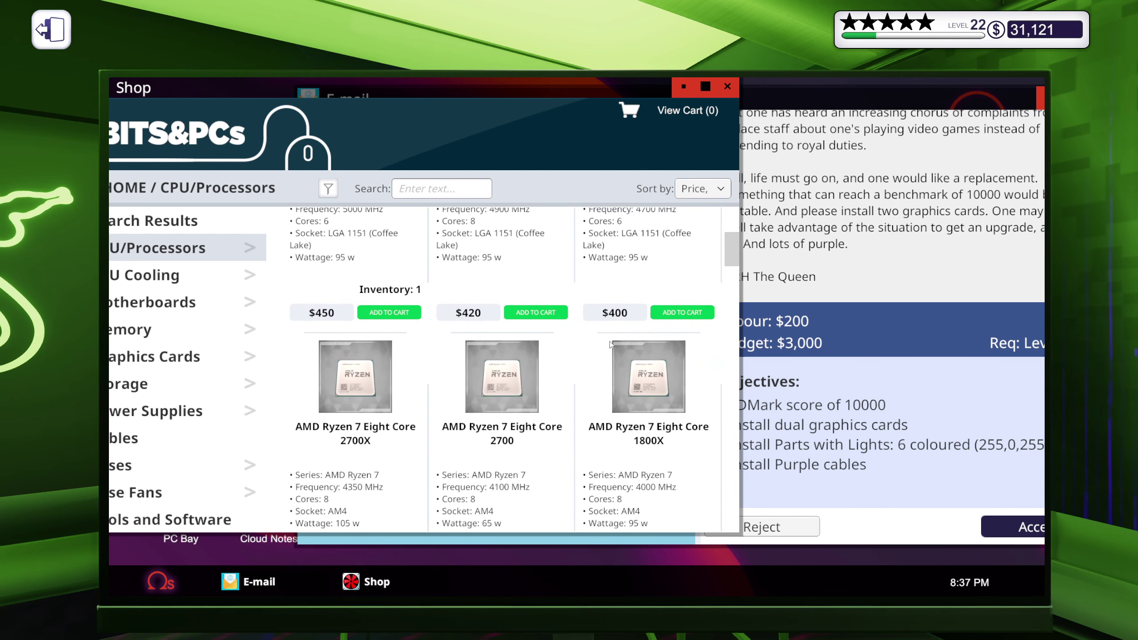
pyautogui.scroll(-2, 610, 344)
pyautogui.scroll(-2, 610, 344)
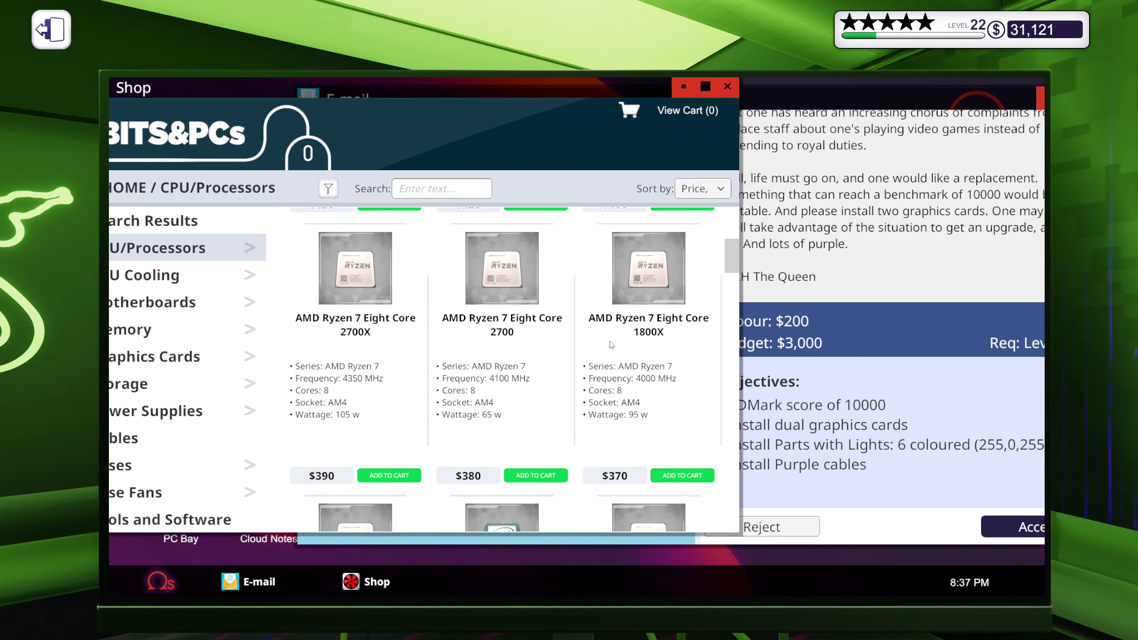
pyautogui.moveTo(445, 87); pyautogui.dragTo(482, 87)
# Filter motherboards to socket AM4 and add the $165 ASUS PRIME X470-PRO, cart now $585.
pyautogui.click(177, 303)
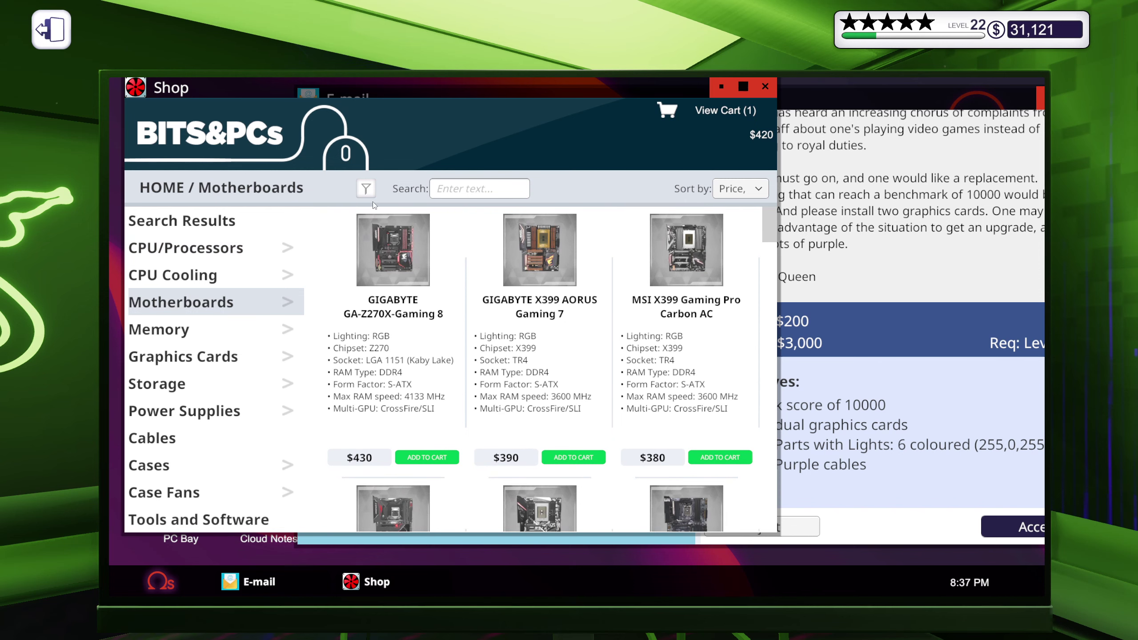
pyautogui.click(366, 188)
pyautogui.click(163, 245)
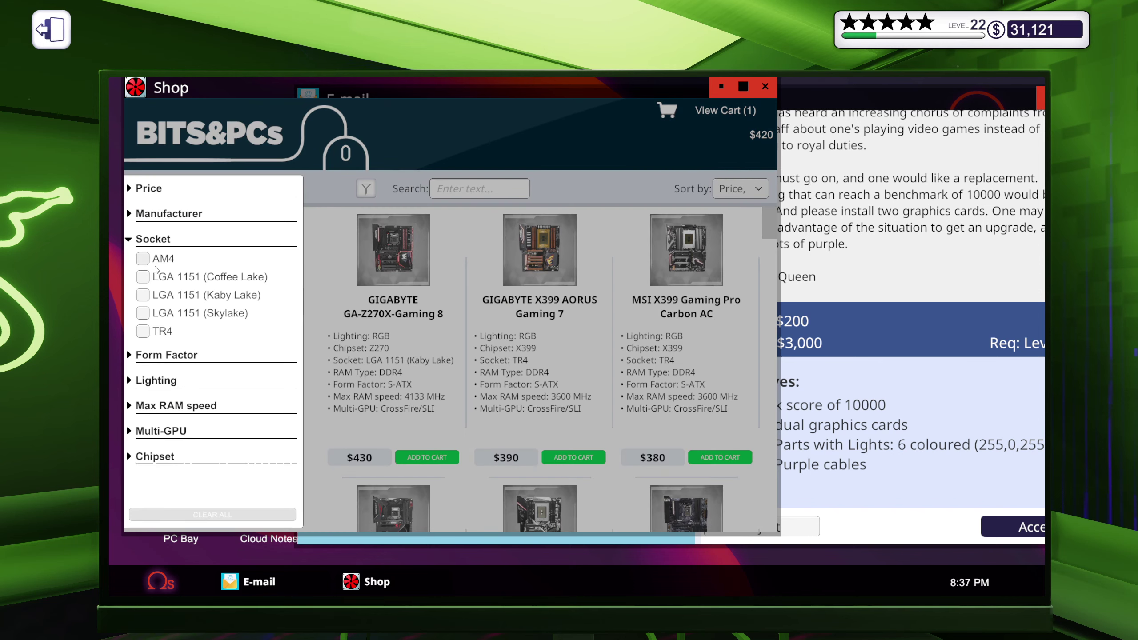
pyautogui.click(143, 259)
pyautogui.click(577, 133)
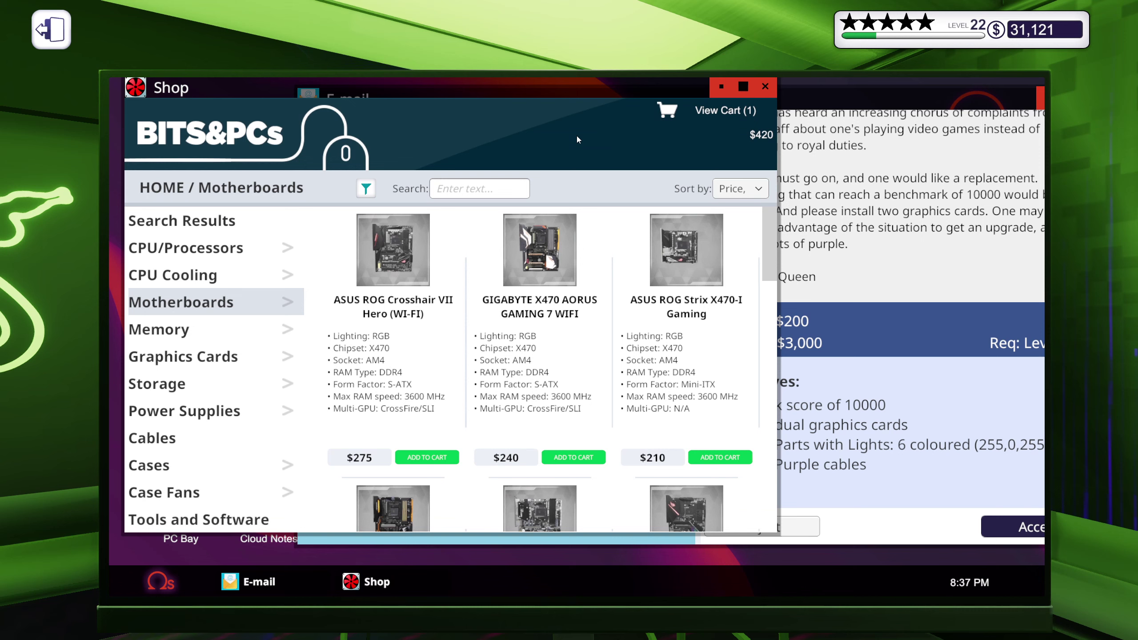
pyautogui.scroll(-1, 560, 296)
pyautogui.scroll(-2, 560, 296)
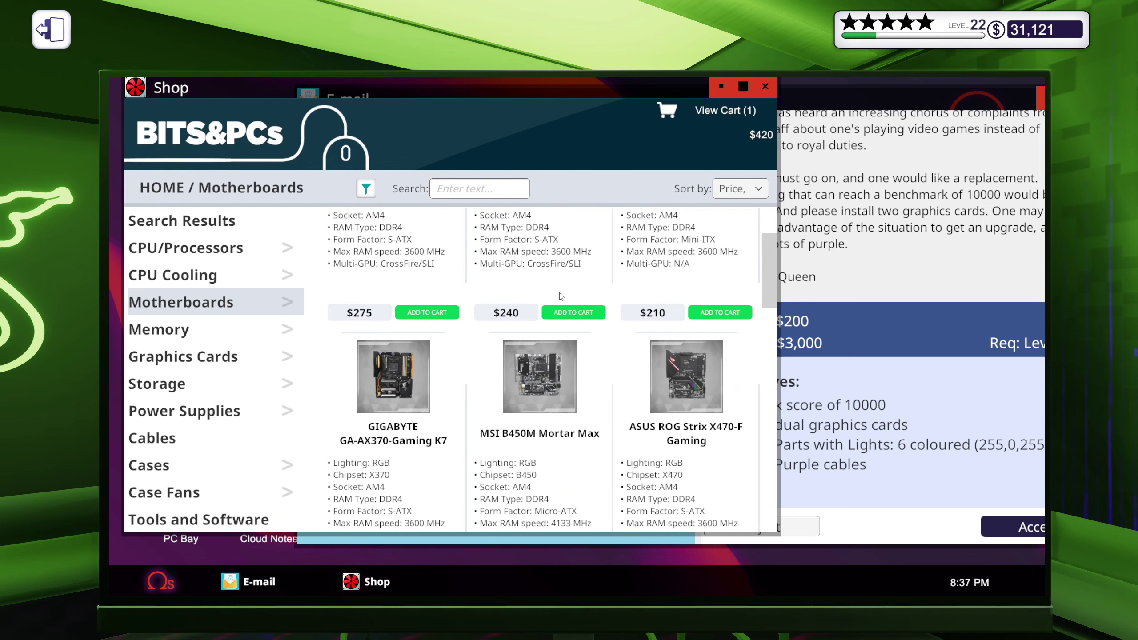
pyautogui.scroll(-2, 560, 297)
pyautogui.scroll(-1, 560, 296)
pyautogui.scroll(-2, 560, 297)
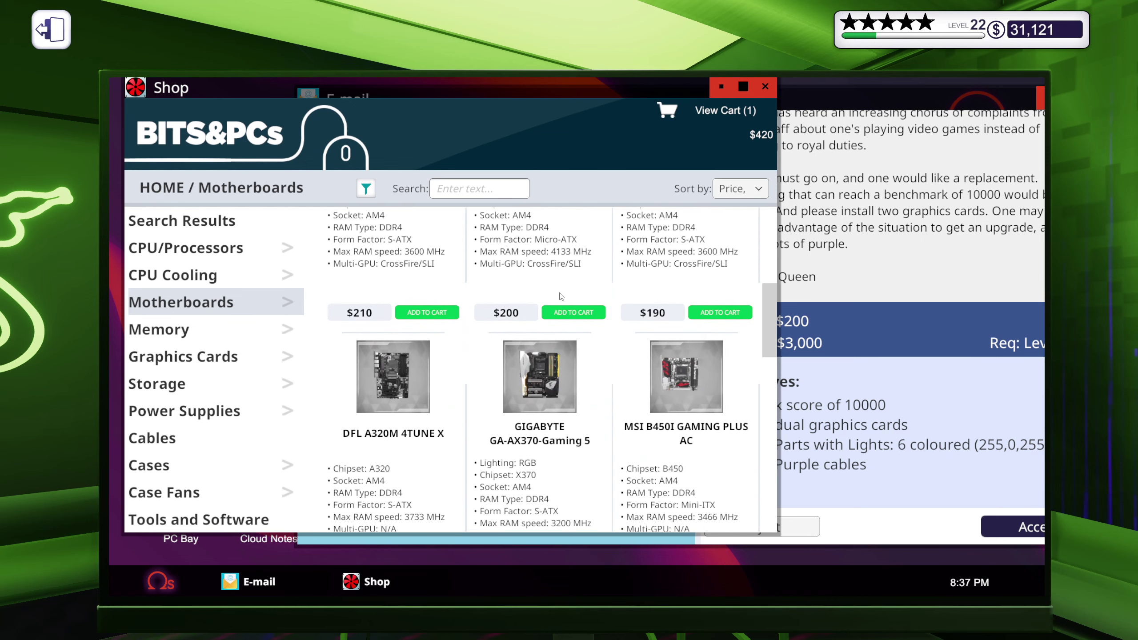
pyautogui.scroll(-2, 560, 296)
pyautogui.scroll(-1, 559, 293)
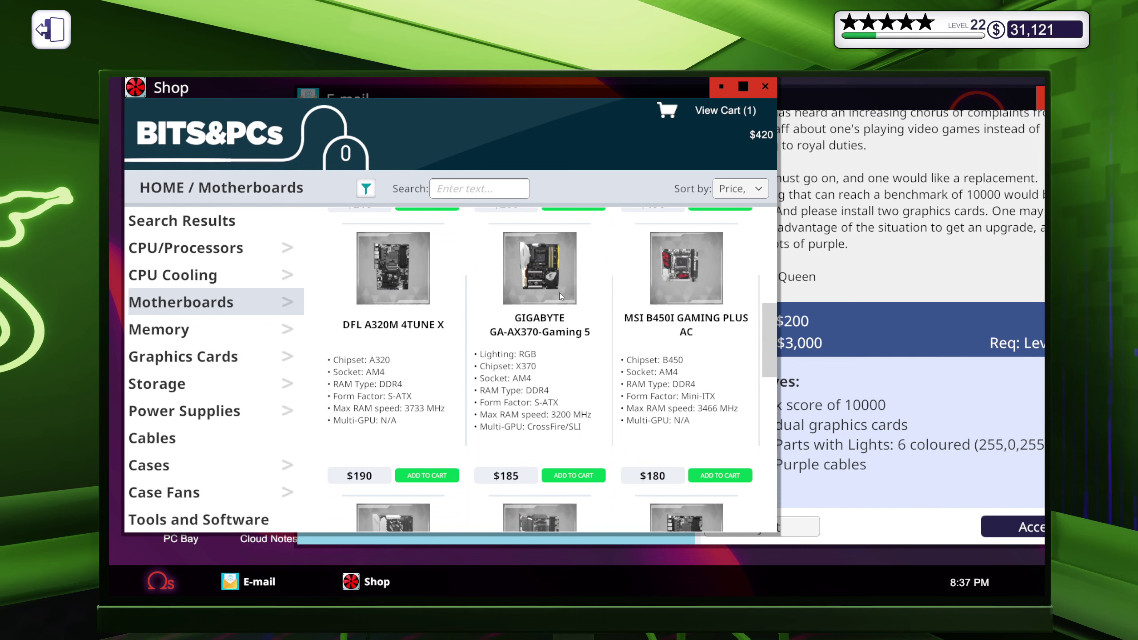
pyautogui.scroll(-2, 560, 293)
pyautogui.scroll(-1, 560, 293)
pyautogui.scroll(-1, 560, 293)
pyautogui.scroll(-1, 559, 295)
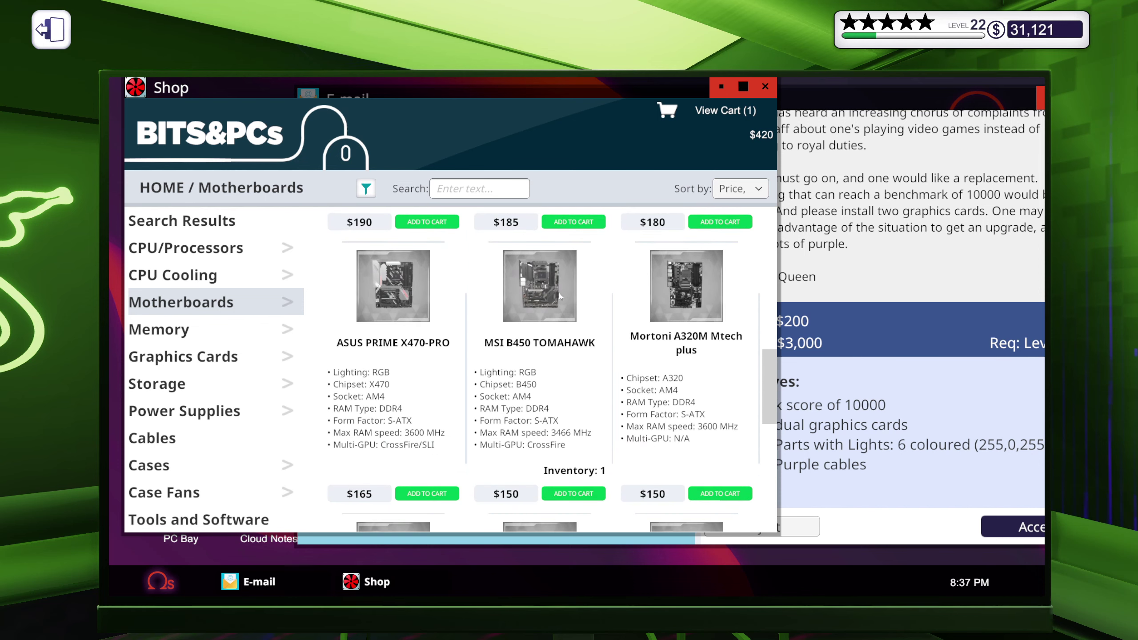
pyautogui.scroll(-2, 559, 295)
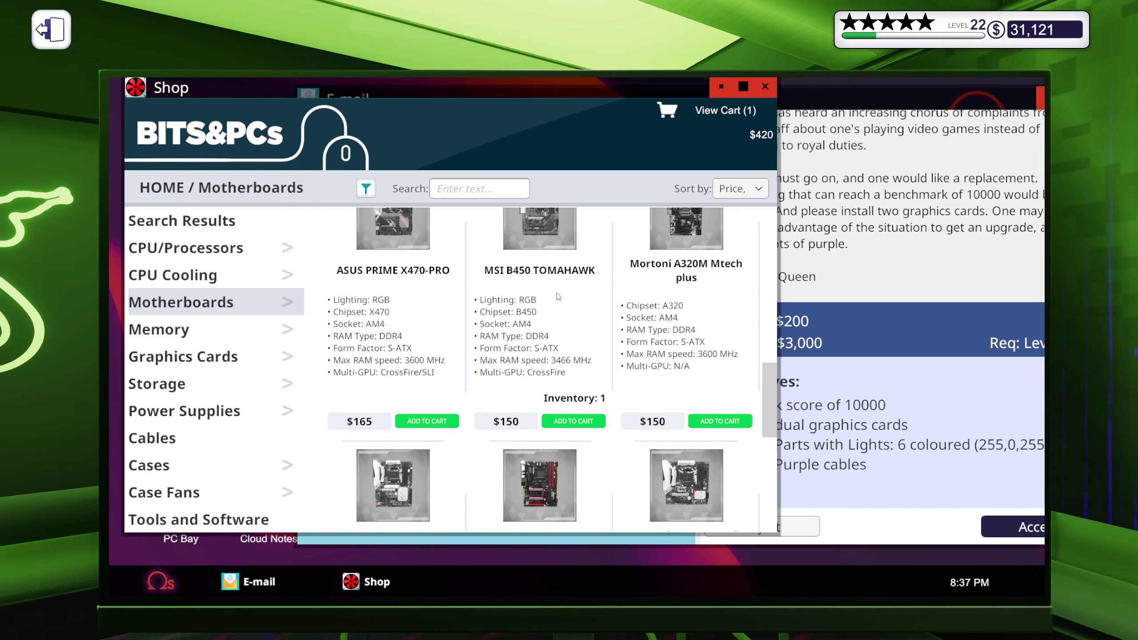
pyautogui.click(427, 421)
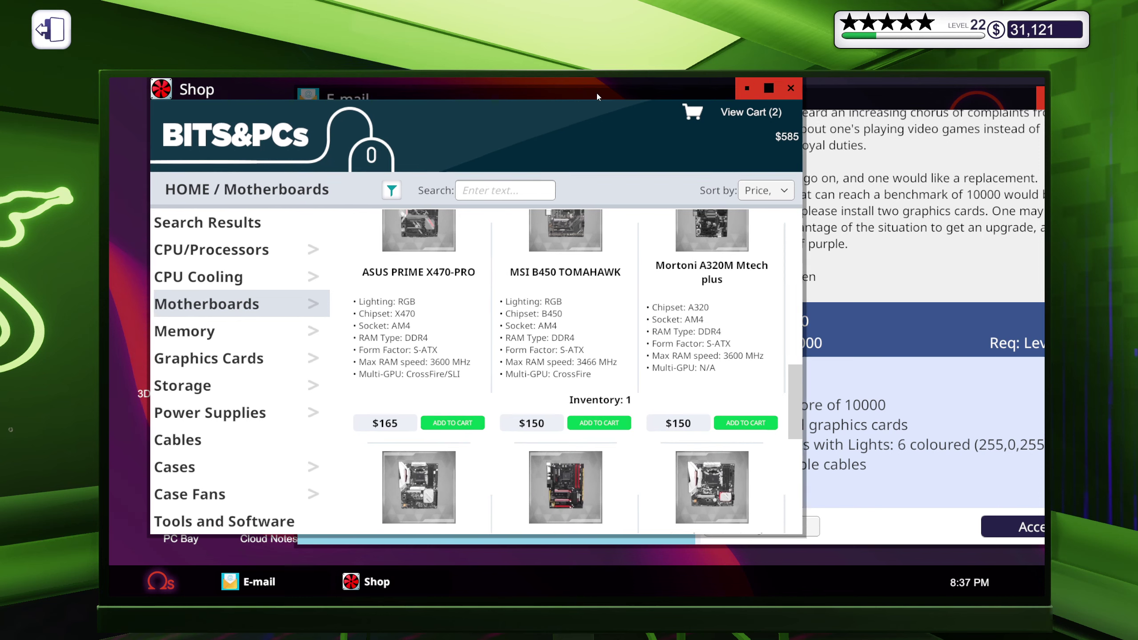
pyautogui.moveTo(556, 71); pyautogui.dragTo(759, 71)
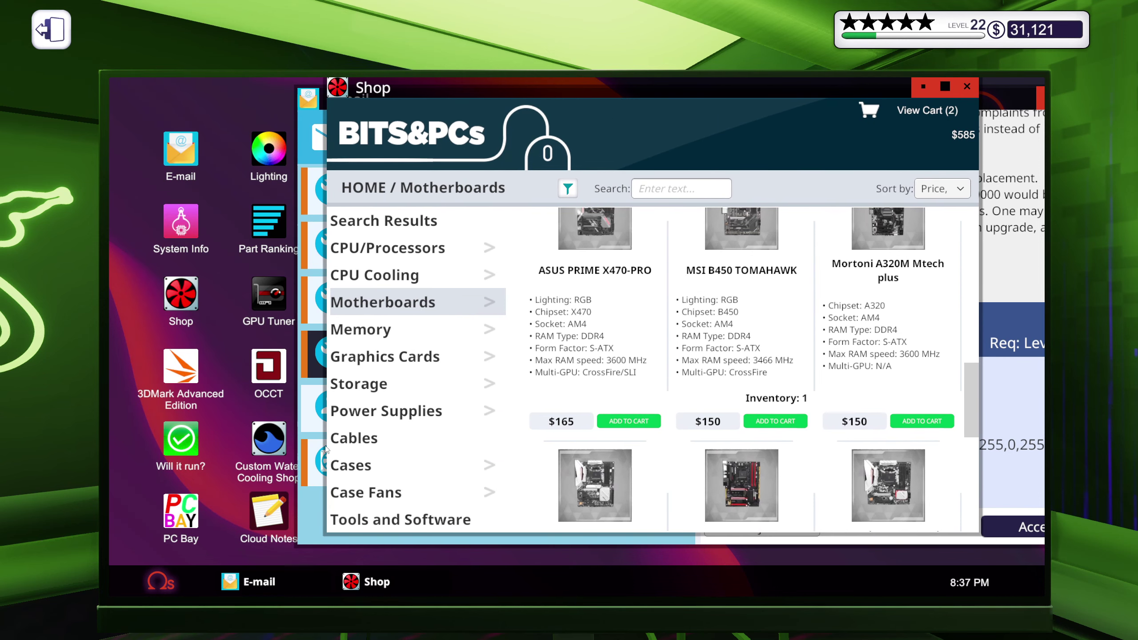
# Delete every old client note in Cloud Notes, confirming each removal.
pyautogui.doubleClick(269, 516)
pyautogui.click(453, 526)
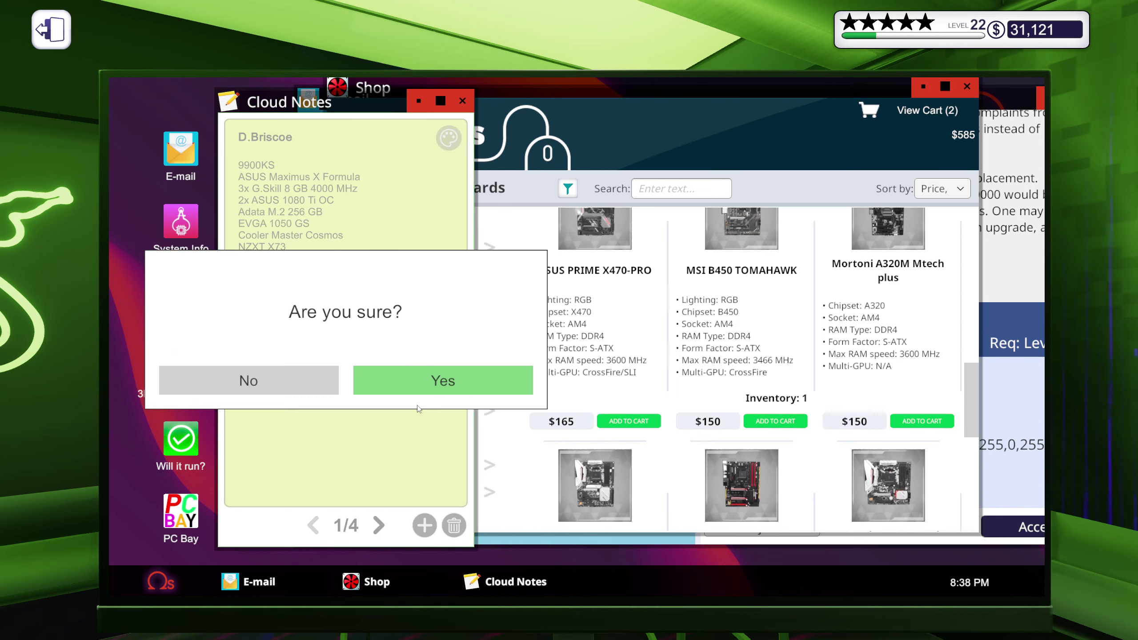
pyautogui.click(420, 387)
pyautogui.click(454, 529)
pyautogui.click(443, 381)
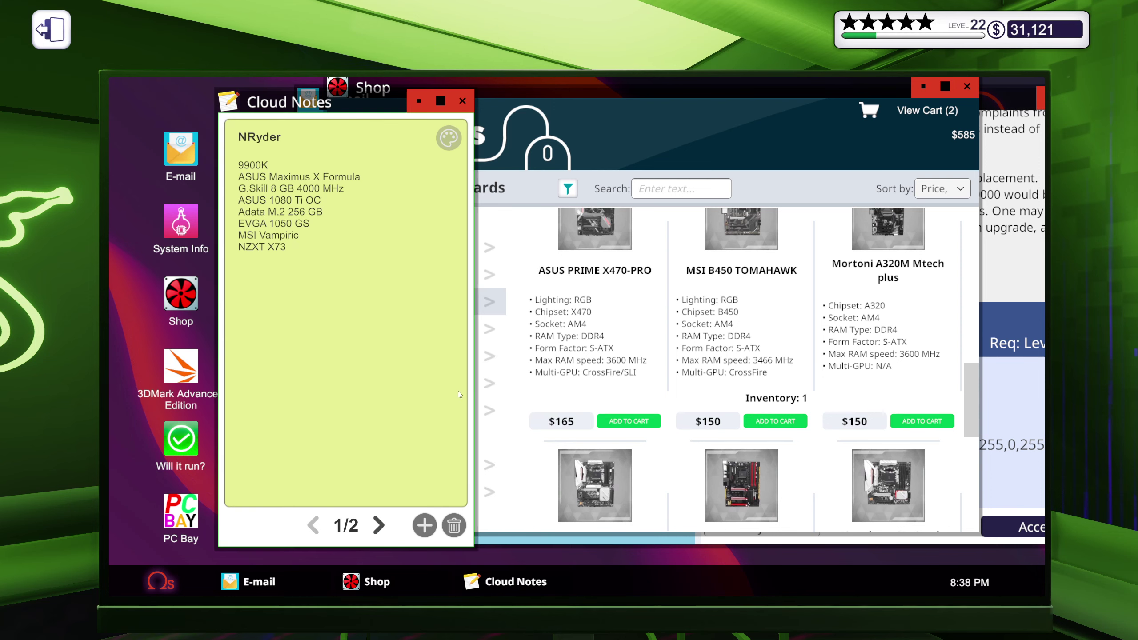
pyautogui.click(453, 525)
pyautogui.click(443, 381)
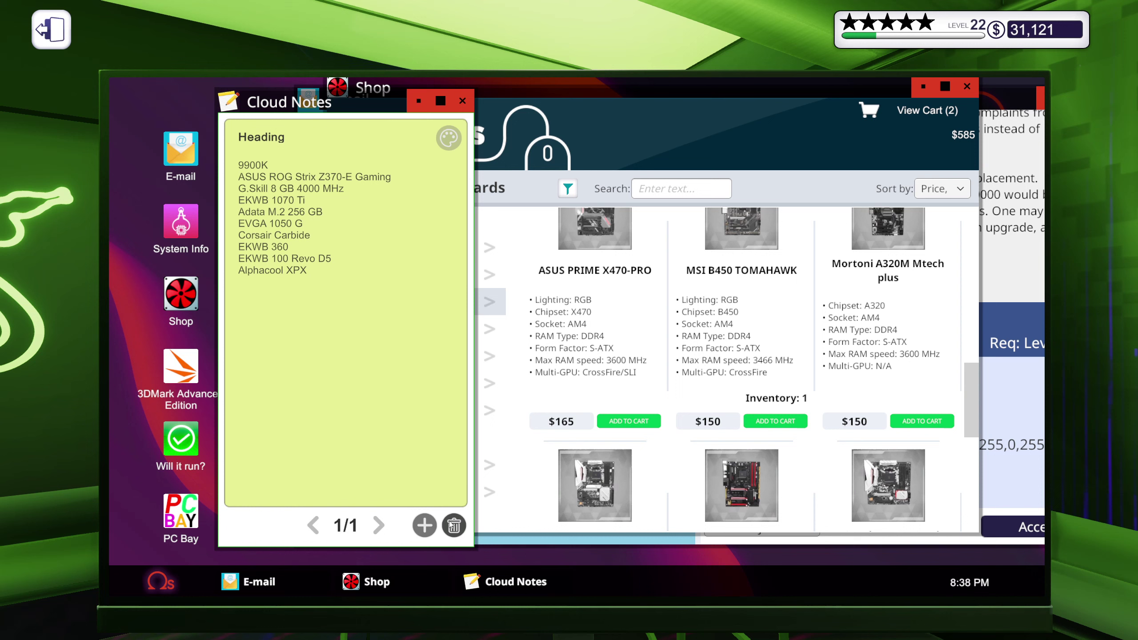
pyautogui.click(454, 526)
pyautogui.click(473, 384)
# Create a new note titled maj with an empty body after checking the e-mail, then return to the shop.
pyautogui.click(425, 526)
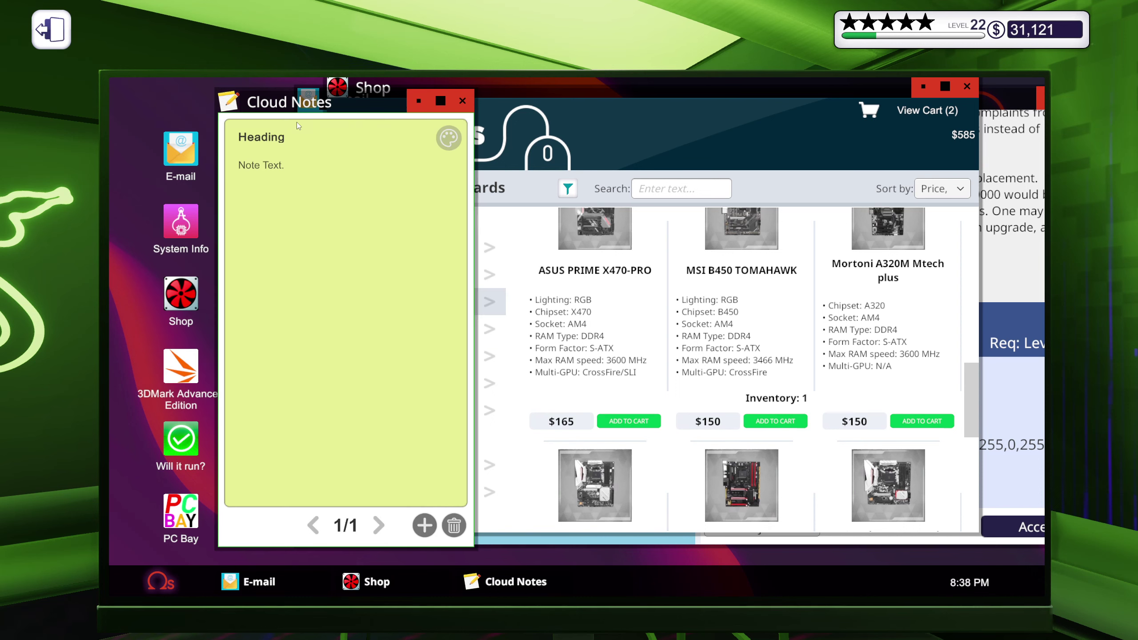
pyautogui.click(262, 137)
pyautogui.write('m')
pyautogui.write('aj')
pyautogui.click(181, 151)
pyautogui.scroll(5, 883, 285)
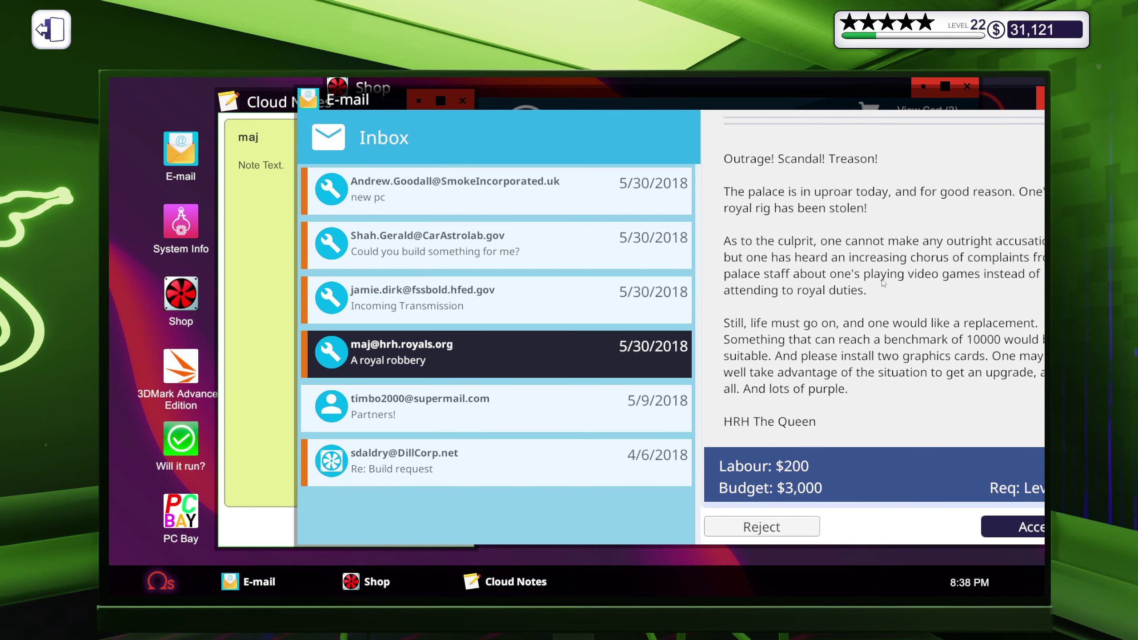
pyautogui.scroll(3, 882, 285)
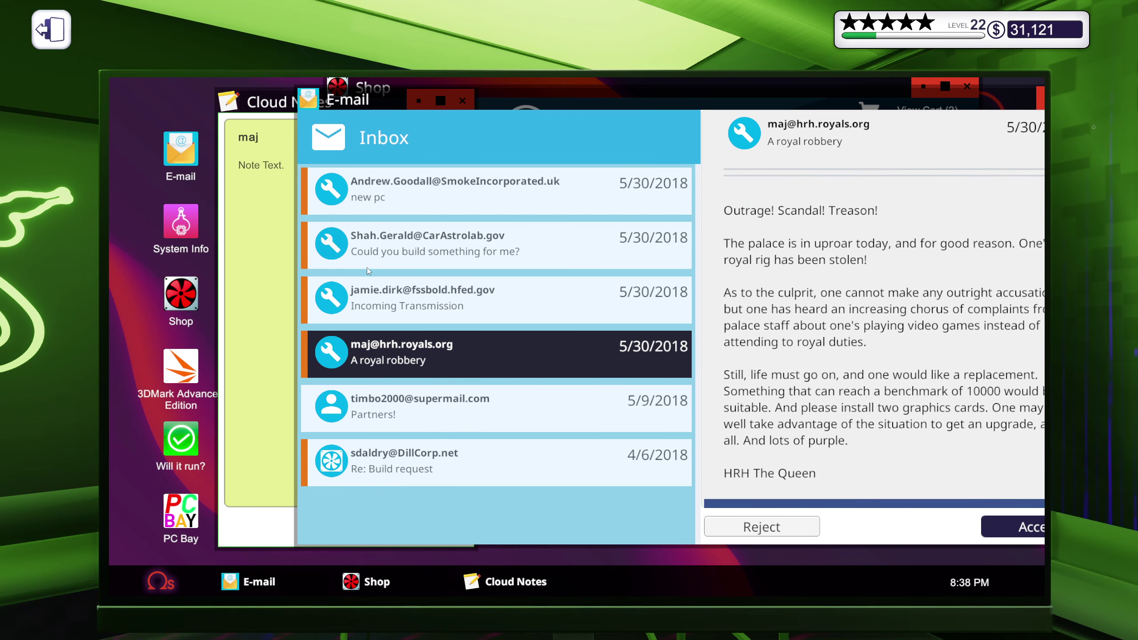
pyautogui.click(285, 168)
pyautogui.moveTo(290, 169); pyautogui.dragTo(219, 167)
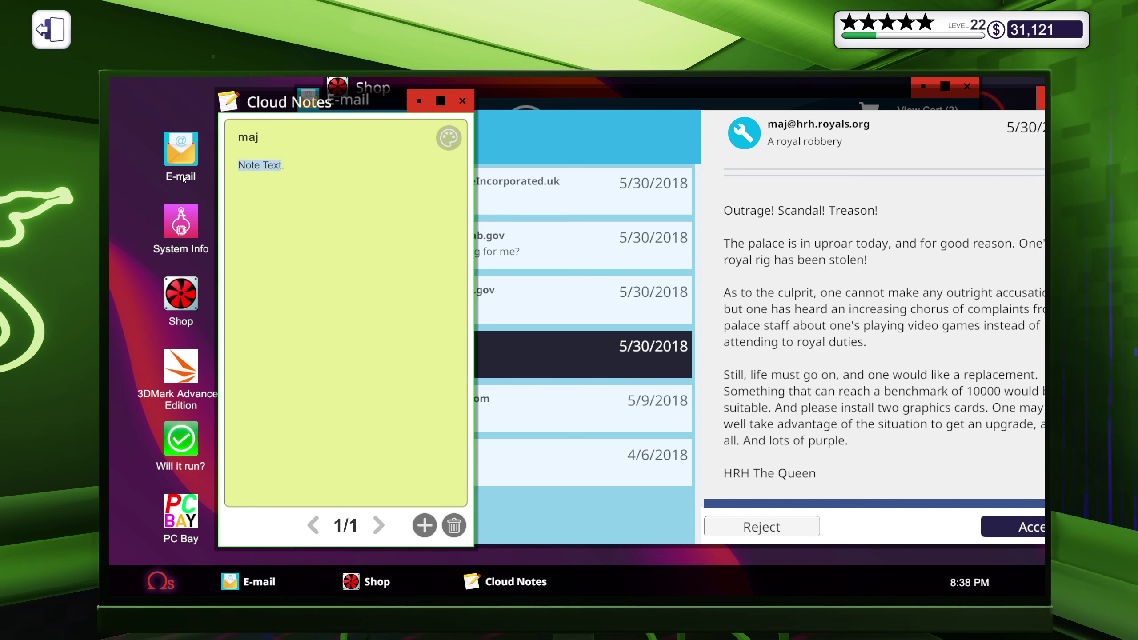
pyautogui.press('BackSpace')
pyautogui.moveTo(299, 102); pyautogui.dragTo(204, 91)
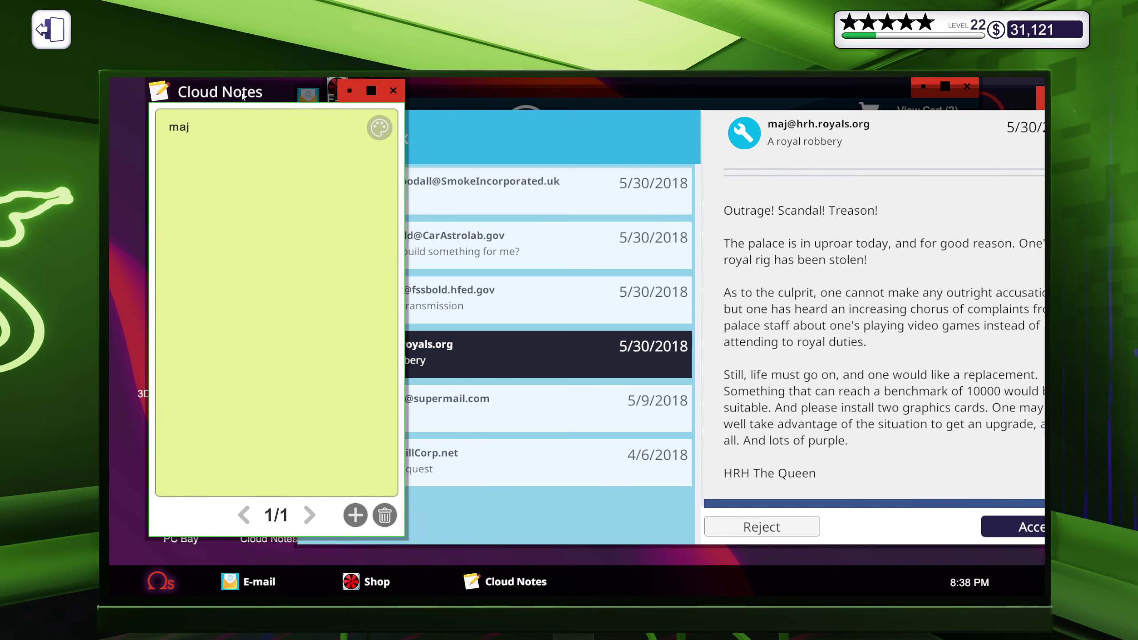
pyautogui.click(365, 581)
# Show the $585 cart checkout and record 2700X and ASUS Prime X470-PRO in the maj note.
pyautogui.click(870, 110)
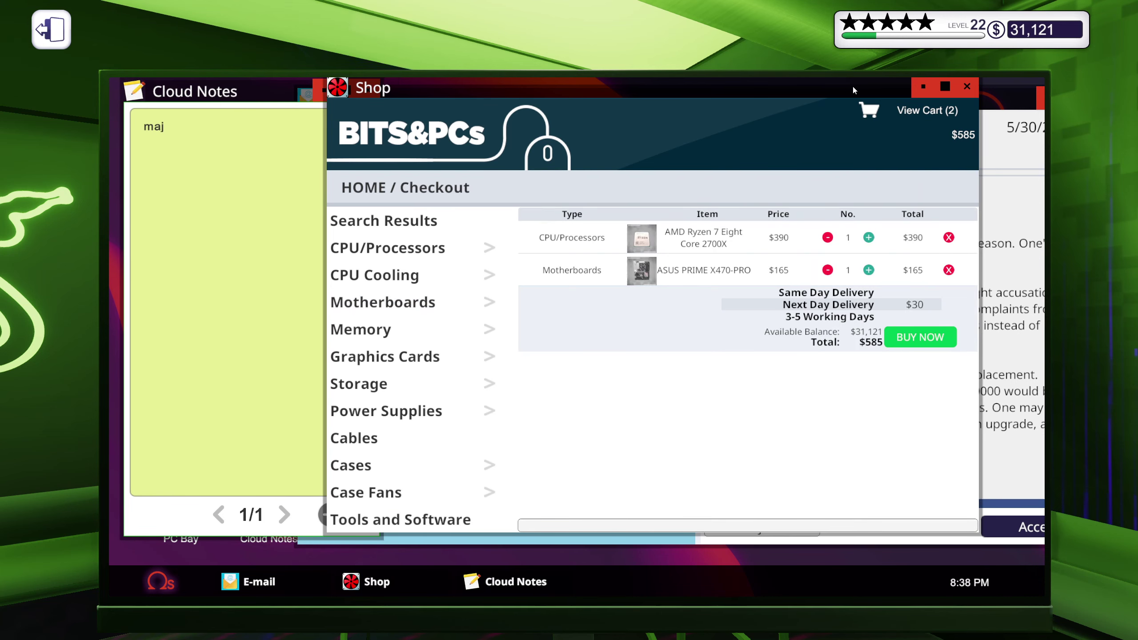
pyautogui.moveTo(849, 89); pyautogui.dragTo(911, 80)
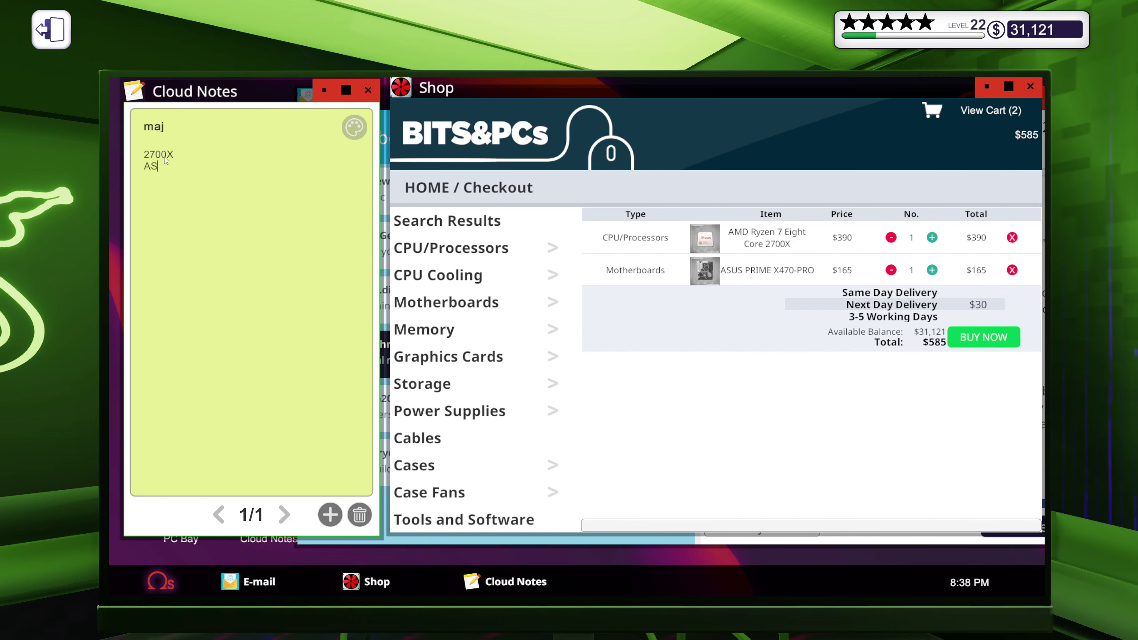
pyautogui.write('ASUS ')
pyautogui.write('Prime ')
pyautogui.write('X')
pyautogui.write('476')
pyautogui.press('BackSpace')
pyautogui.write('0')
pyautogui.write('-')
pyautogui.write('PRO')
# Filter the Motherboards category to AM4 again to reach the ASUS PRIME X470-PRO listing.
pyautogui.click(480, 302)
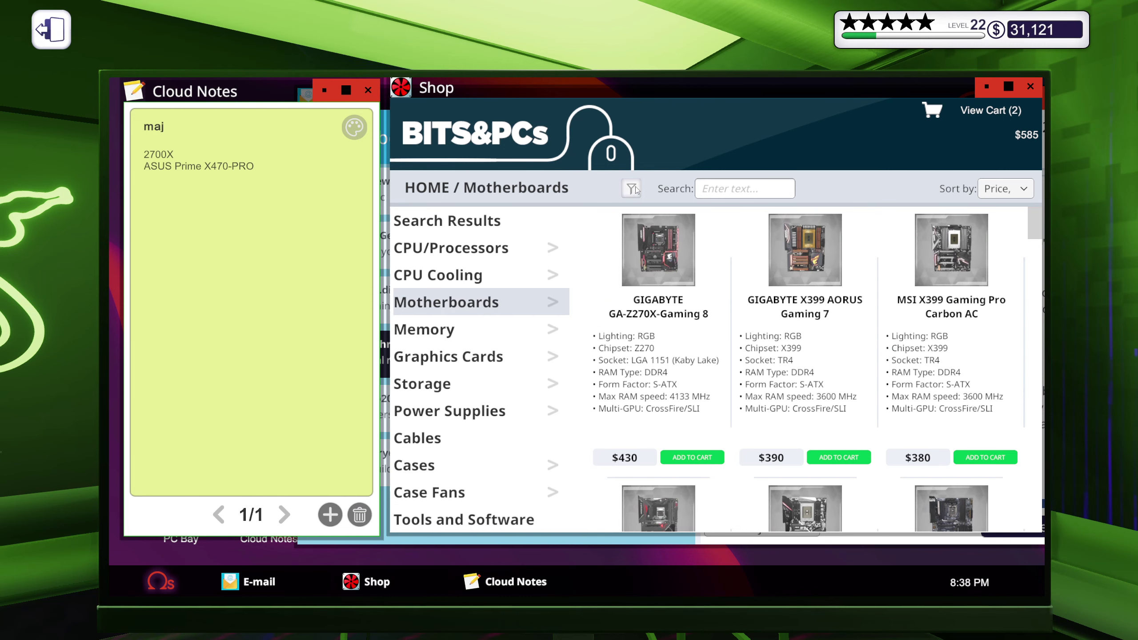
pyautogui.scroll(-3, 809, 418)
pyautogui.scroll(-2, 809, 418)
pyautogui.scroll(-3, 810, 418)
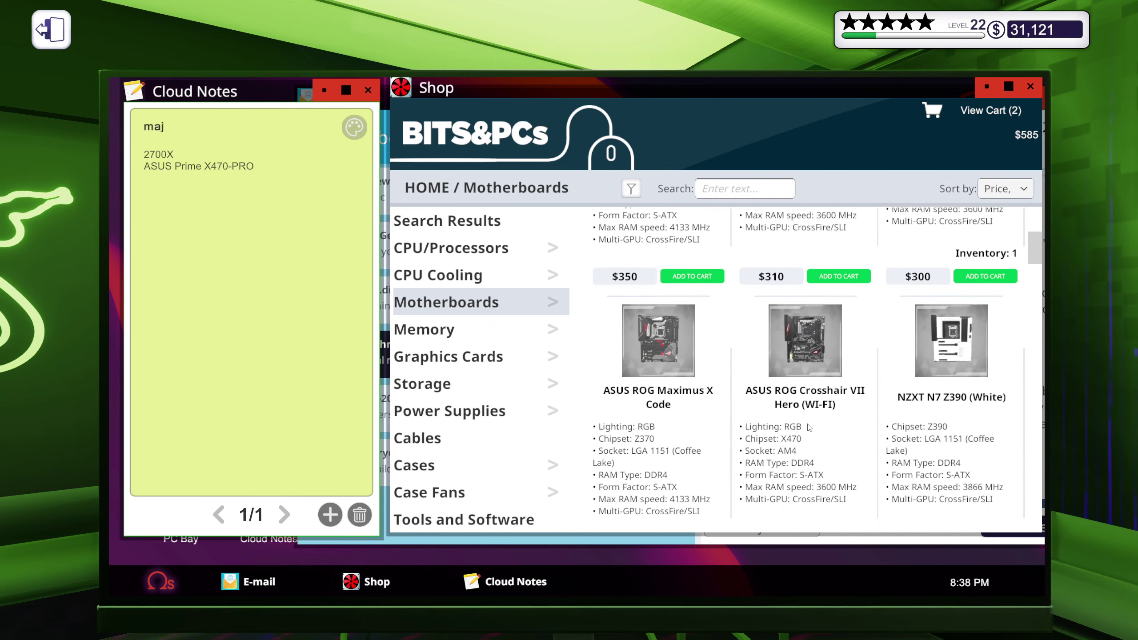
pyautogui.scroll(-2, 809, 418)
pyautogui.scroll(-3, 810, 432)
pyautogui.scroll(-3, 809, 431)
pyautogui.scroll(-2, 809, 431)
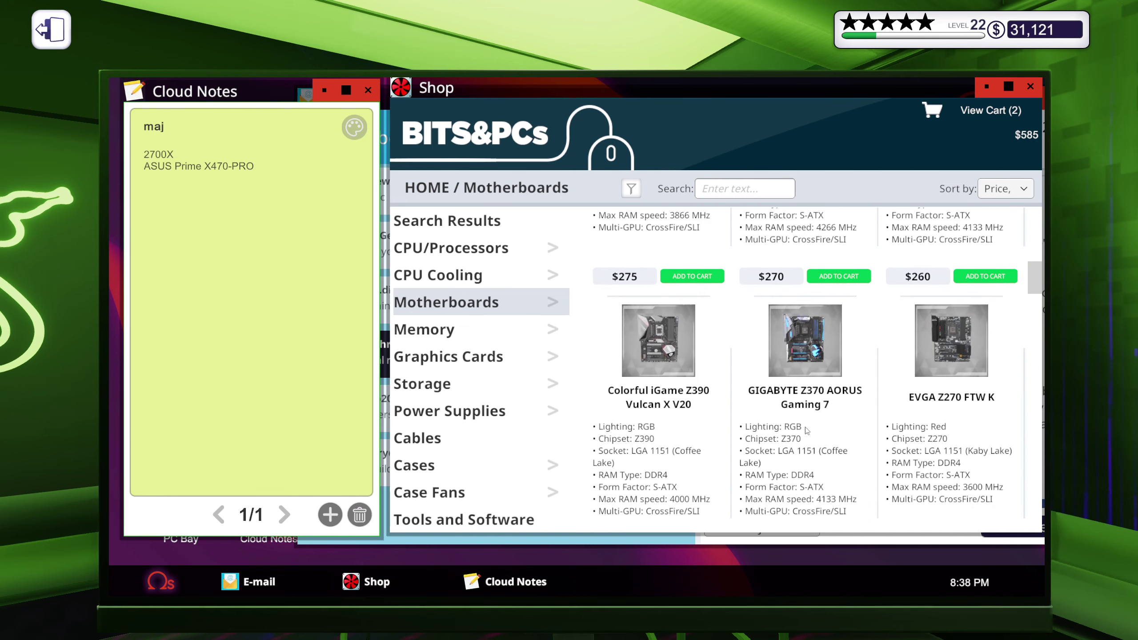
pyautogui.scroll(-3, 806, 429)
pyautogui.scroll(-3, 806, 429)
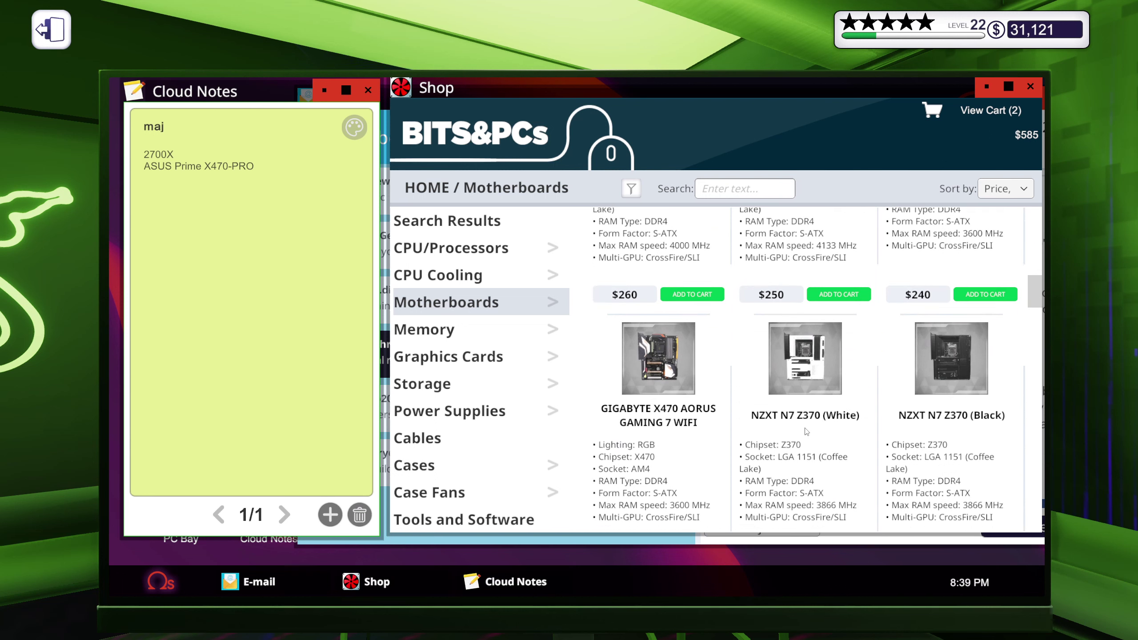
pyautogui.scroll(-3, 806, 431)
pyautogui.scroll(-3, 805, 431)
pyautogui.scroll(-2, 805, 432)
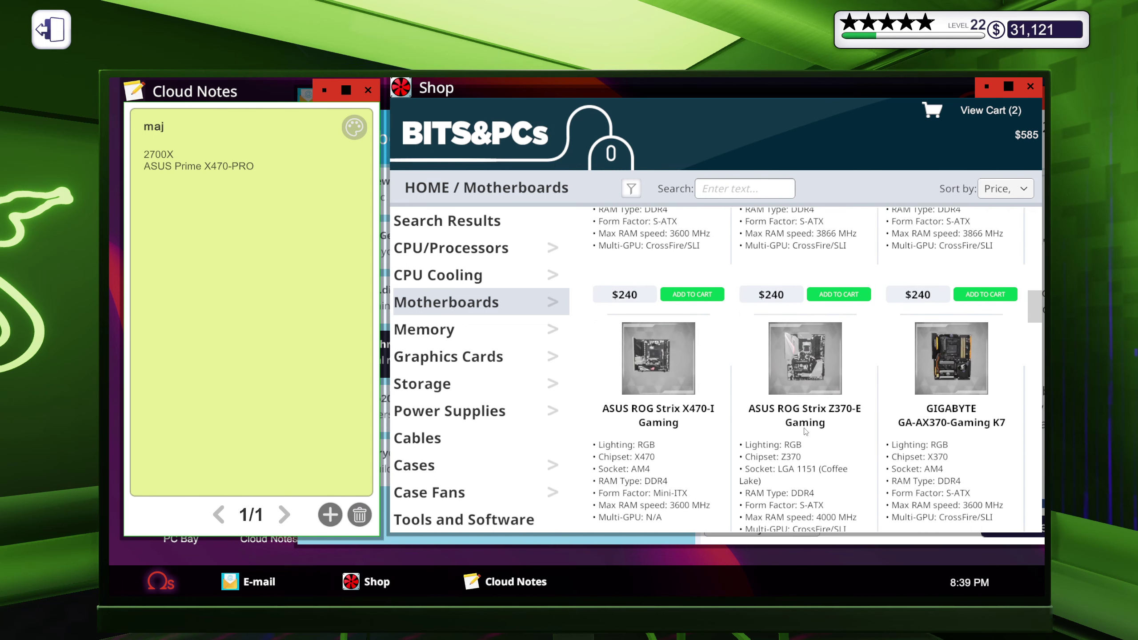
pyautogui.scroll(-3, 806, 431)
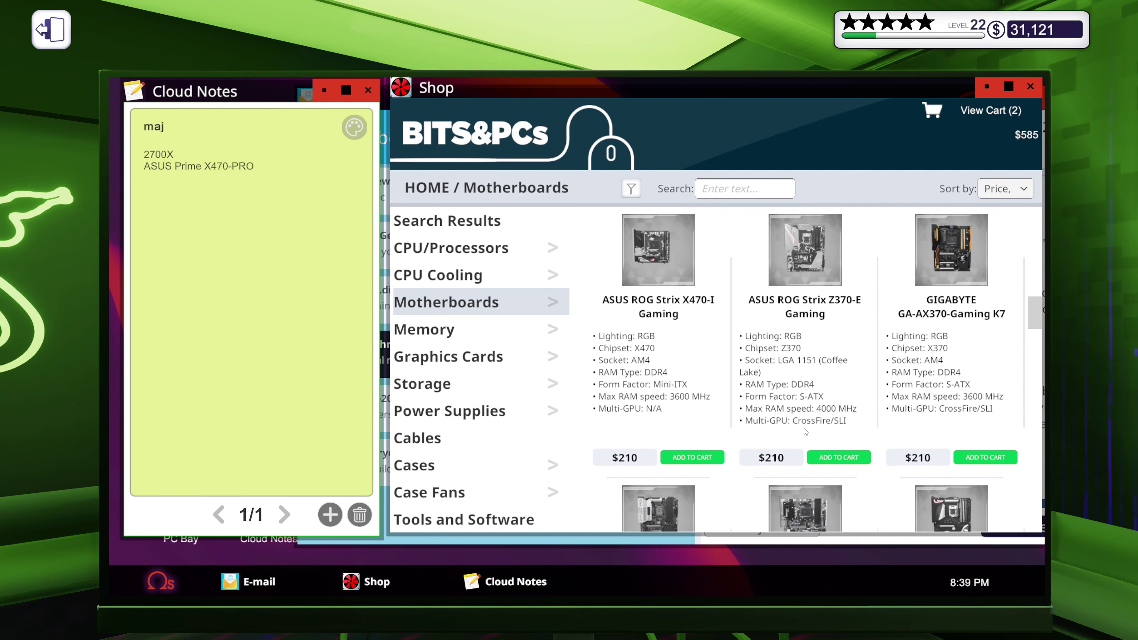
pyautogui.scroll(-2, 806, 431)
pyautogui.scroll(-3, 804, 430)
pyautogui.scroll(-2, 804, 430)
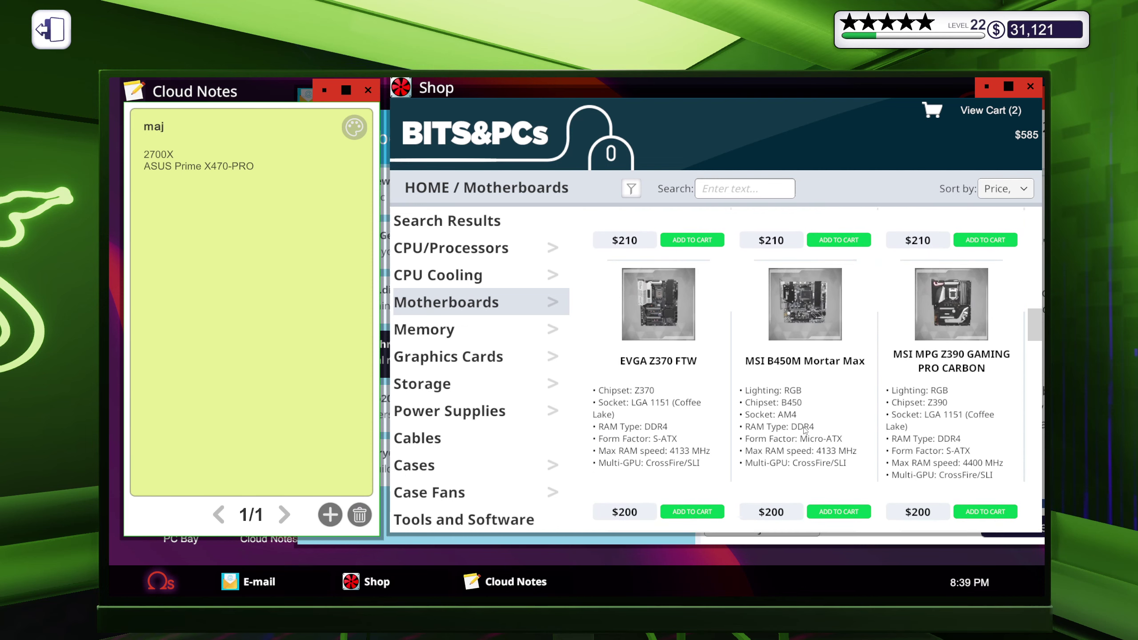
pyautogui.scroll(-2, 804, 430)
pyautogui.scroll(-2, 804, 430)
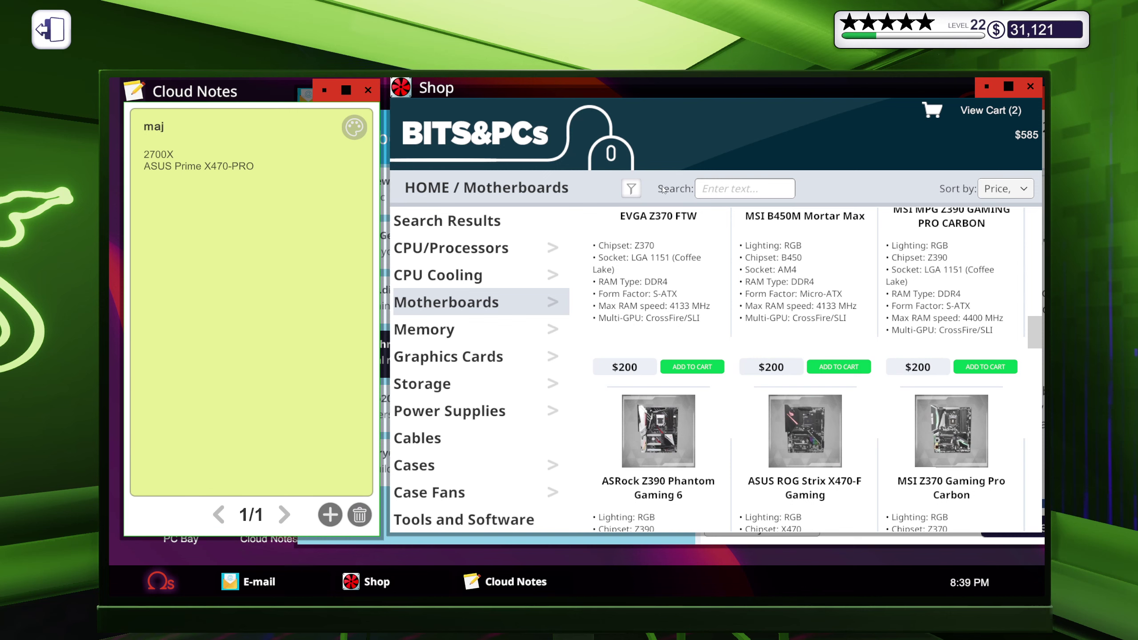
pyautogui.click(631, 188)
pyautogui.click(418, 238)
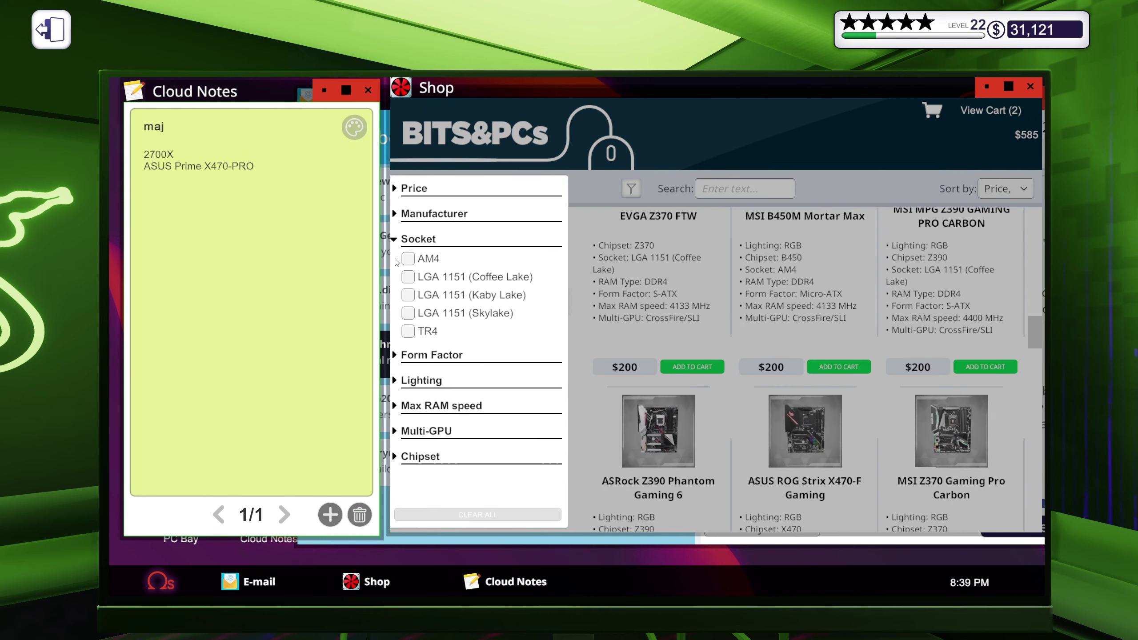
pyautogui.click(408, 259)
pyautogui.click(751, 153)
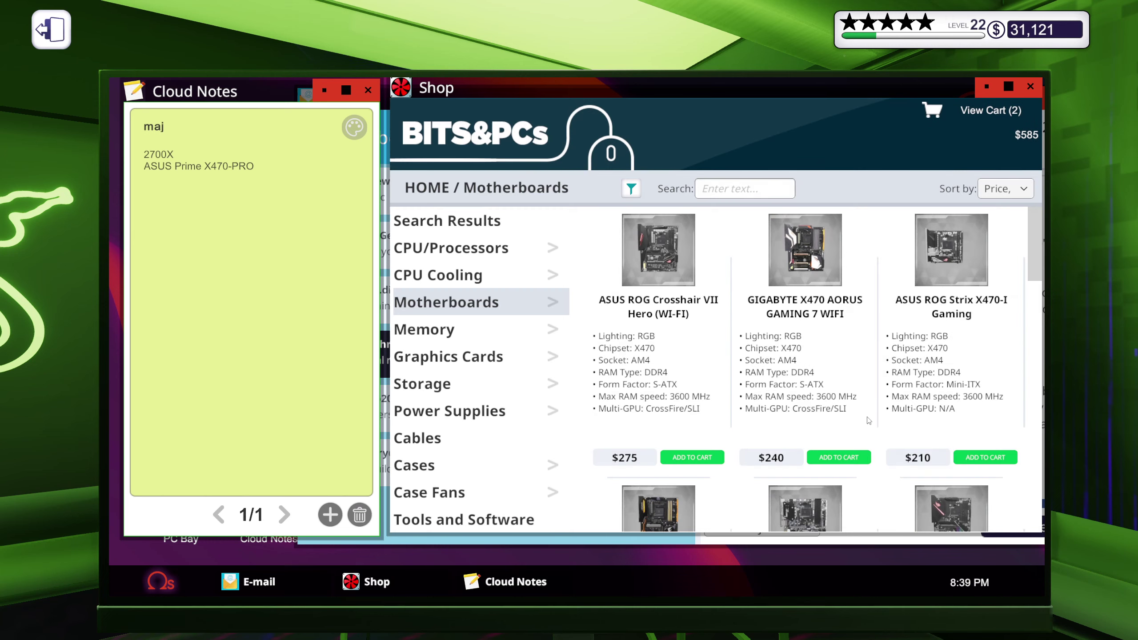
pyautogui.scroll(-3, 866, 421)
pyautogui.scroll(-2, 868, 421)
pyautogui.scroll(-2, 867, 421)
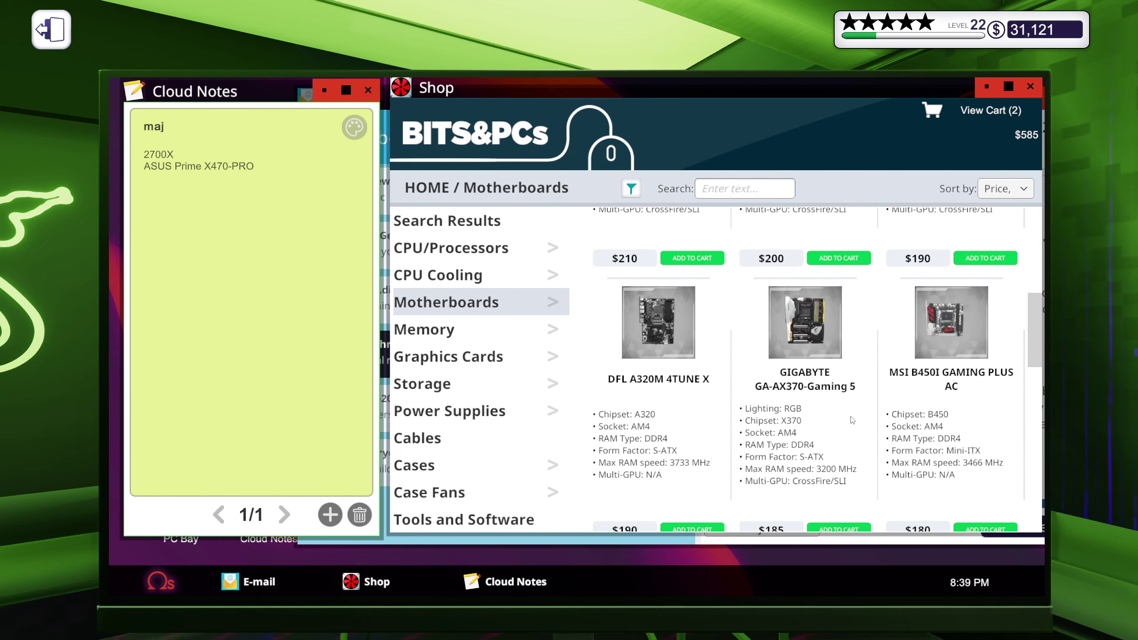
pyautogui.scroll(-3, 852, 420)
pyautogui.scroll(-2, 851, 420)
pyautogui.scroll(-2, 851, 420)
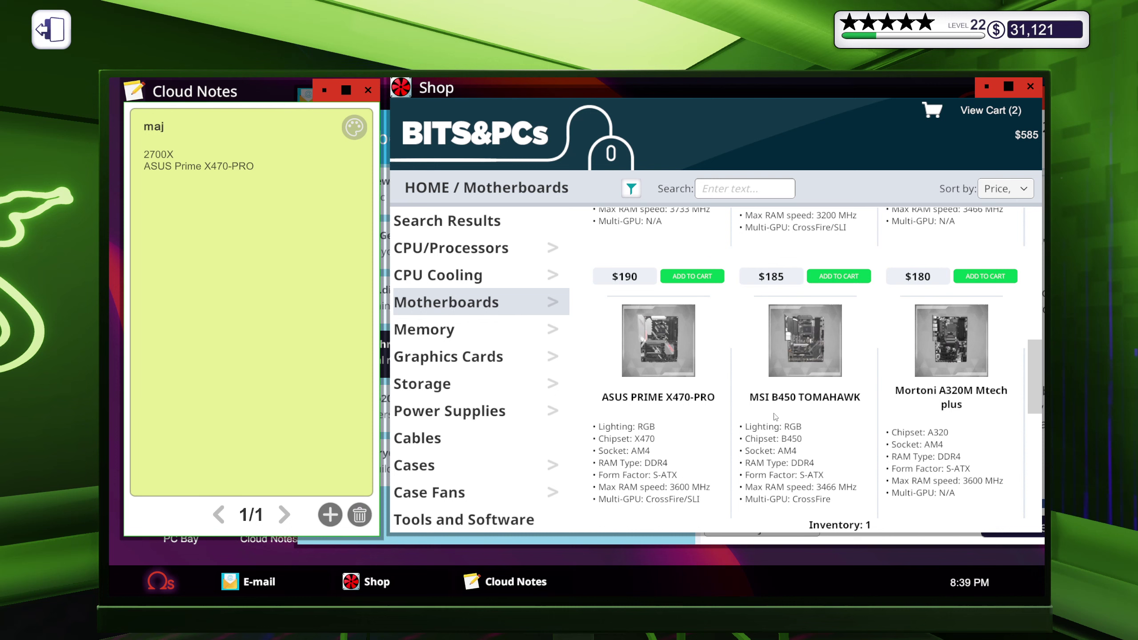
pyautogui.scroll(-3, 680, 415)
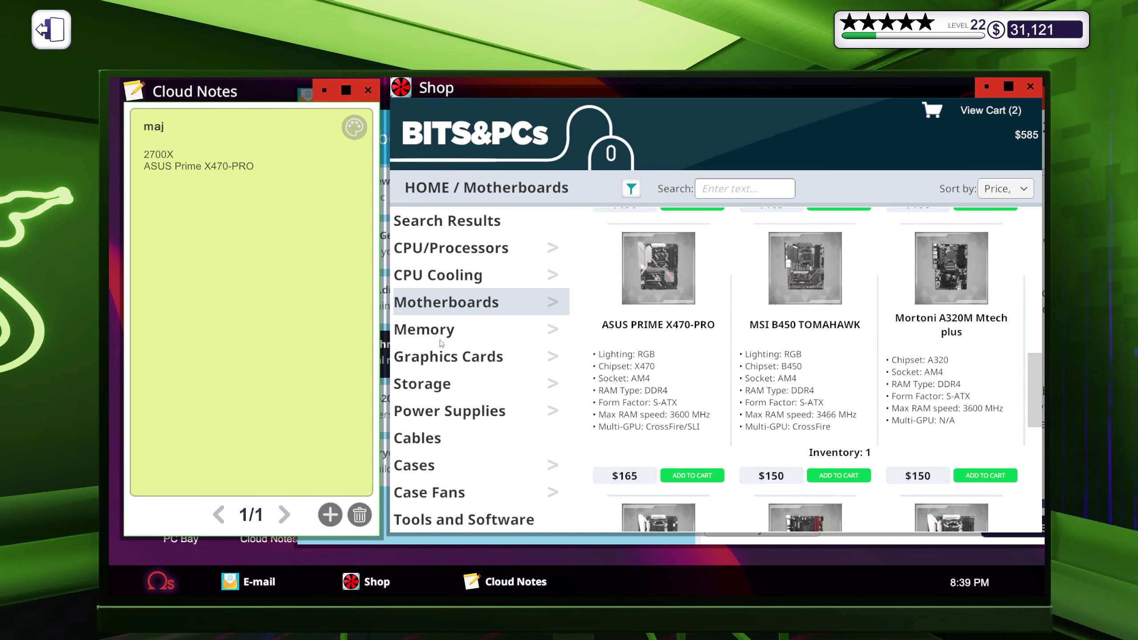
# Filter Memory to a minimum 3500 MHz frequency and sort it cheapest first.
pyautogui.click(424, 329)
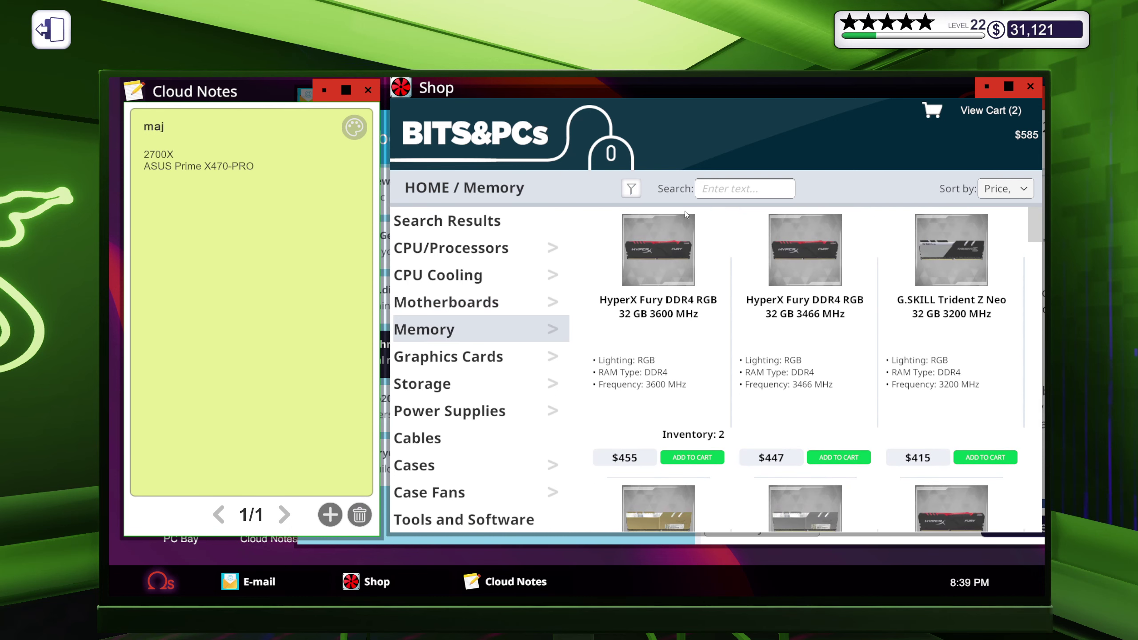
pyautogui.click(632, 189)
pyautogui.click(427, 239)
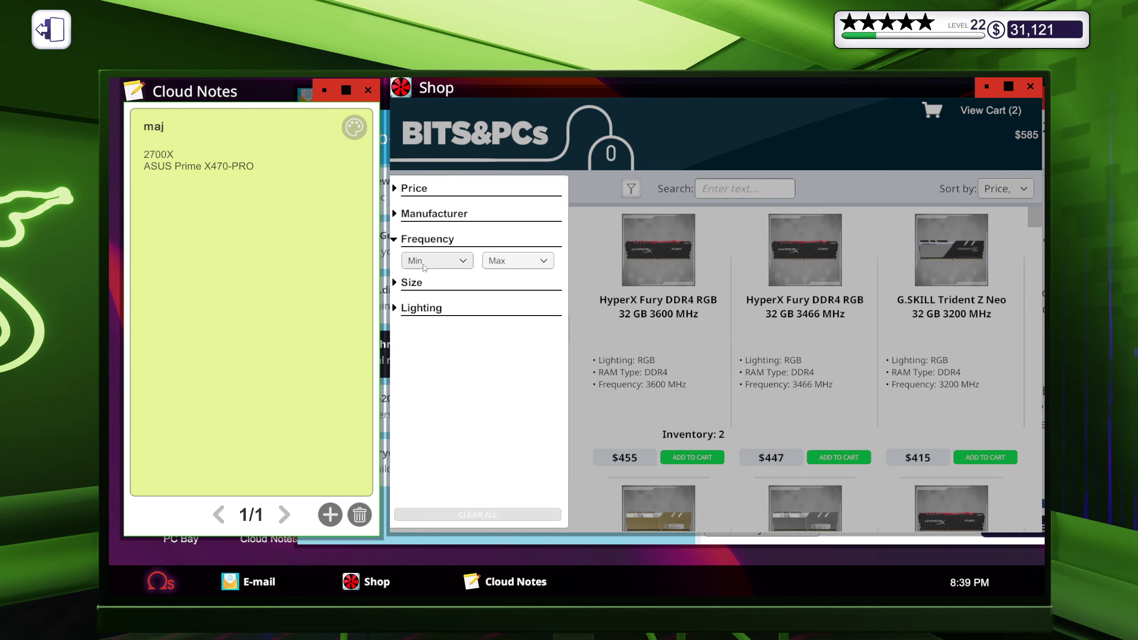
pyautogui.click(436, 261)
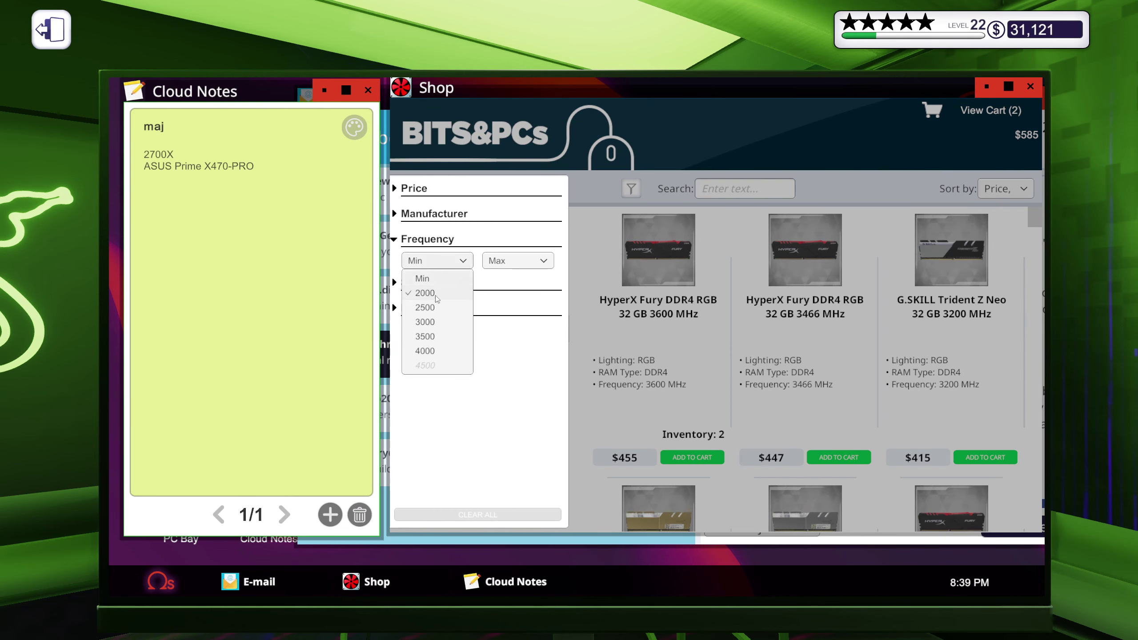
pyautogui.click(425, 336)
pyautogui.click(632, 189)
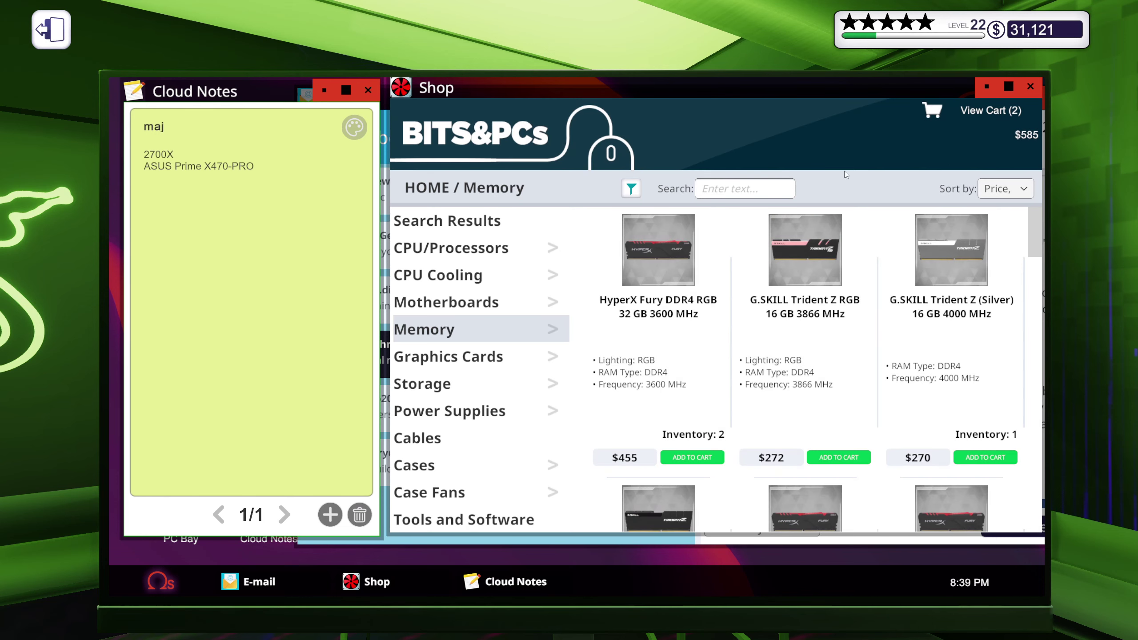
pyautogui.click(1005, 188)
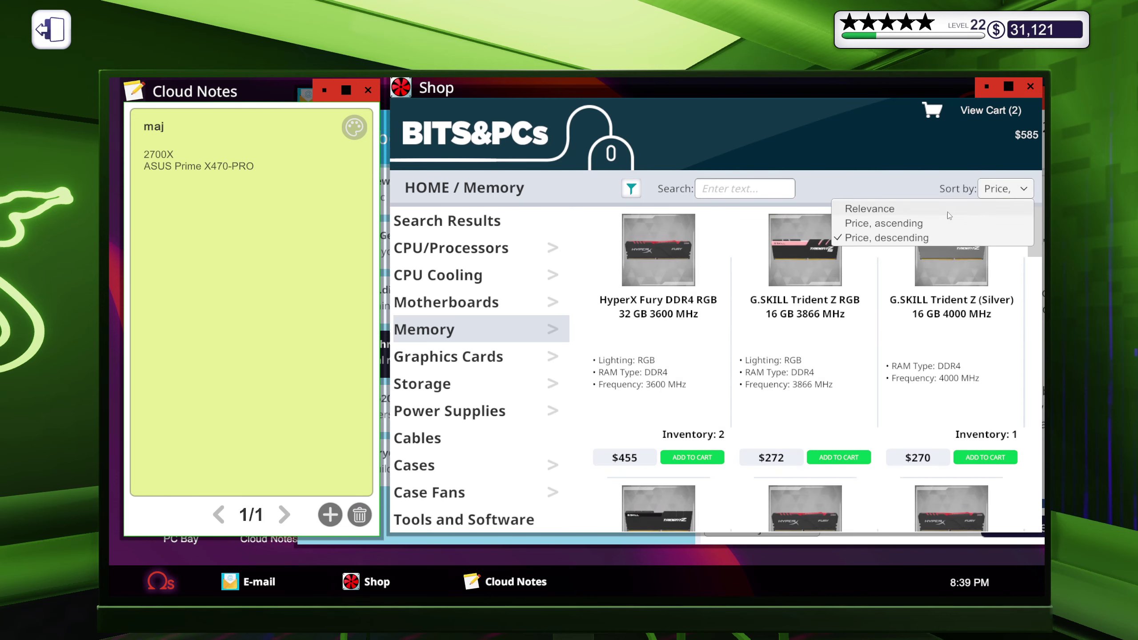
pyautogui.click(916, 224)
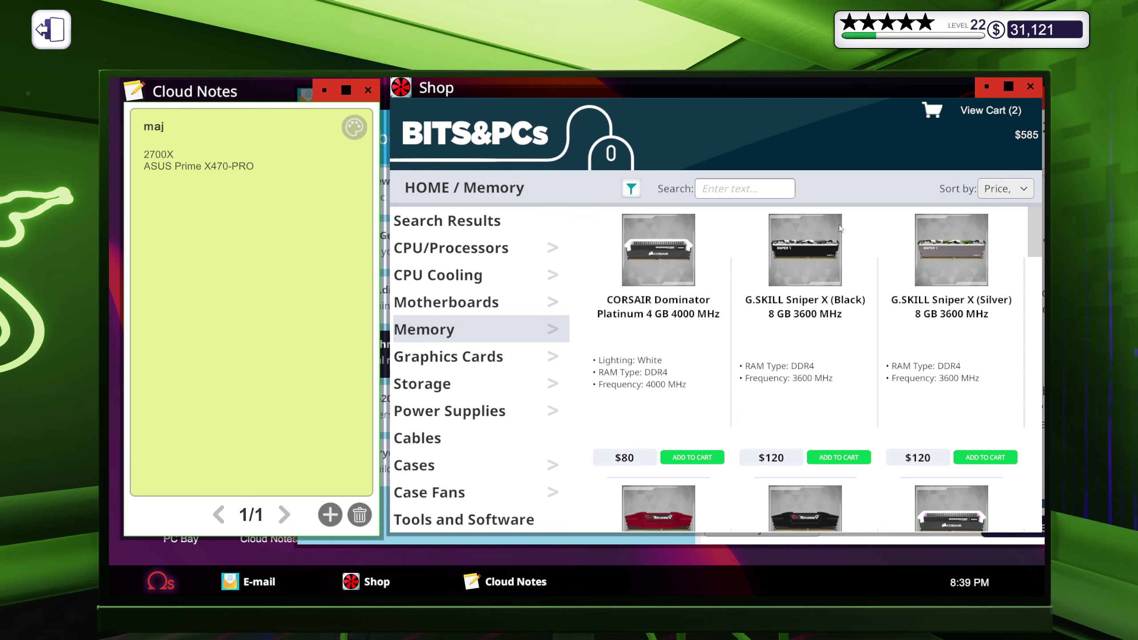
# Add a minimum size of 8 GB and cart the $130 G.SKILL Trident Z RGB kit, cart now $845.
pyautogui.click(632, 189)
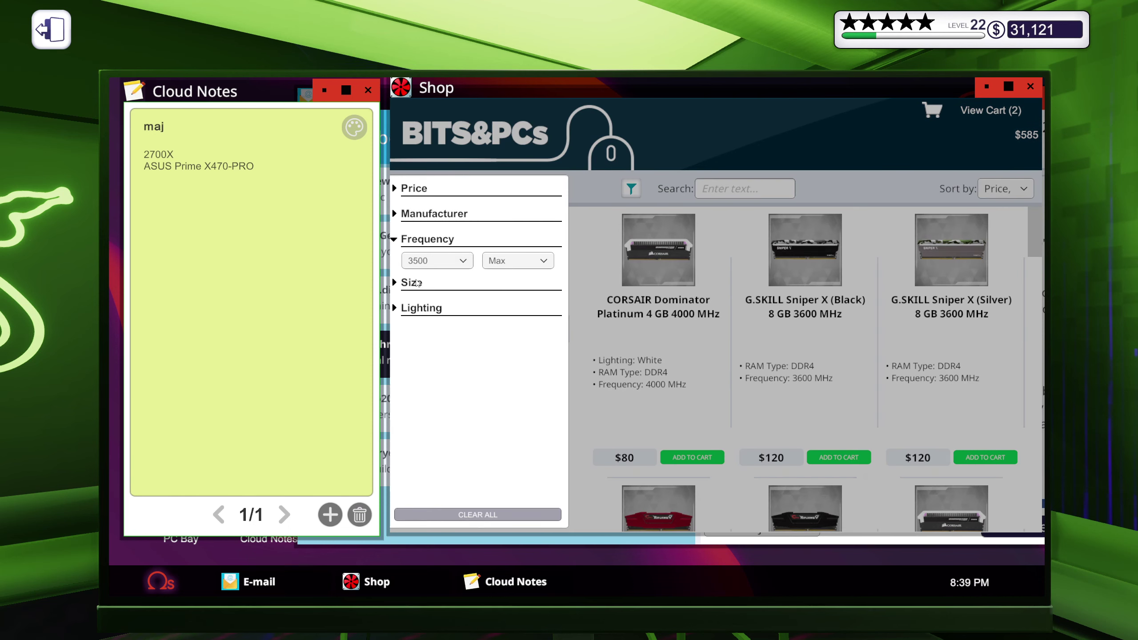
pyautogui.click(436, 305)
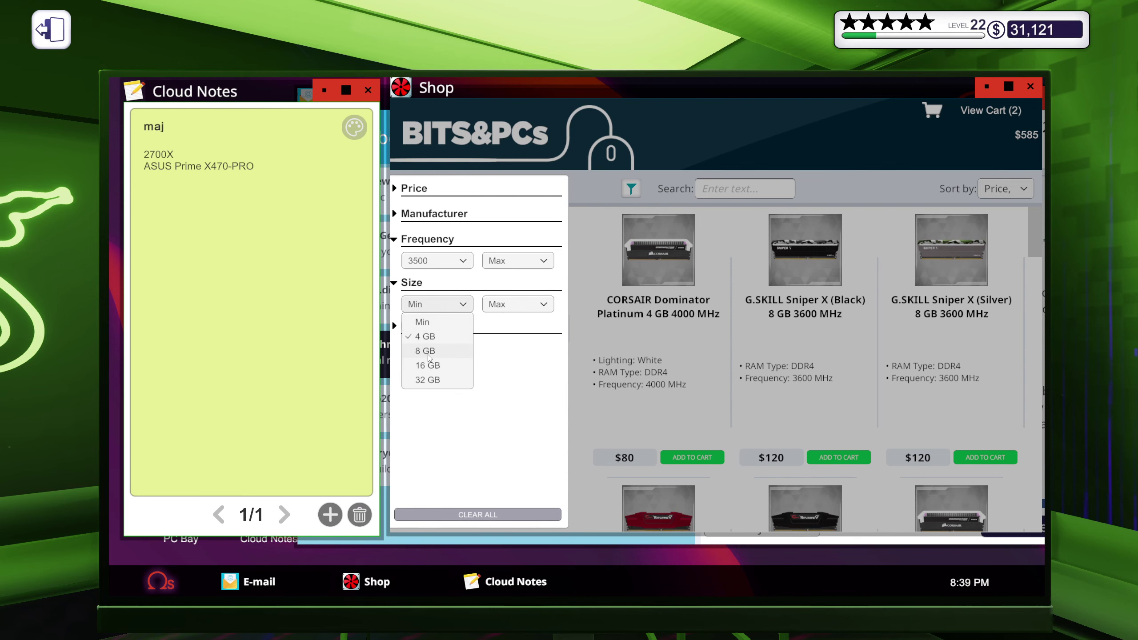
pyautogui.click(431, 359)
pyautogui.click(794, 132)
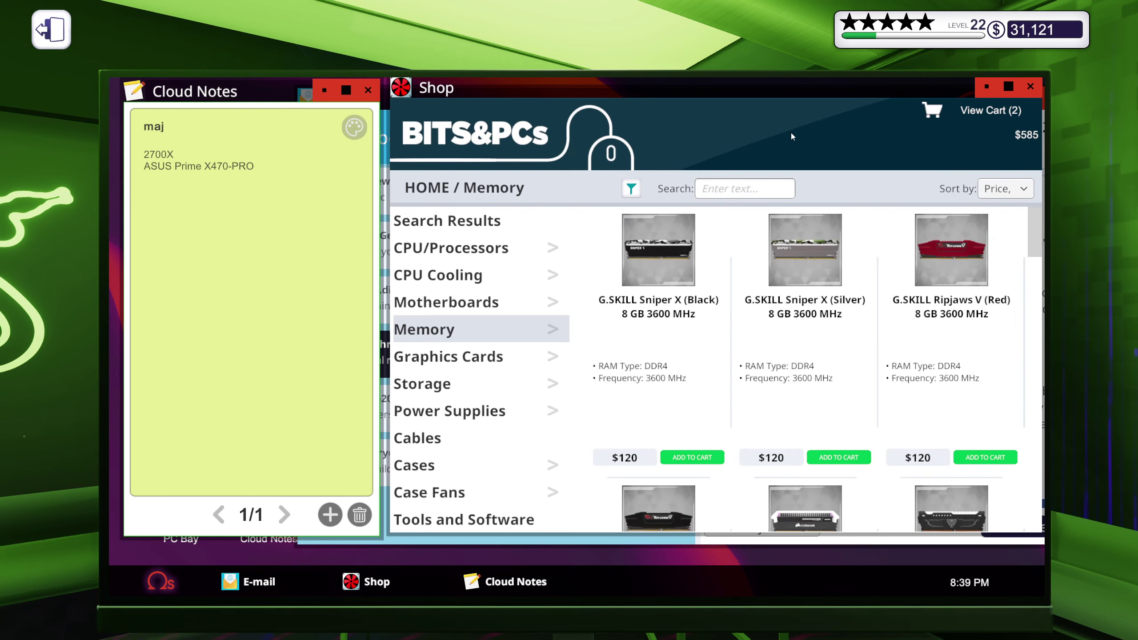
pyautogui.scroll(-2, 882, 336)
pyautogui.scroll(-3, 875, 348)
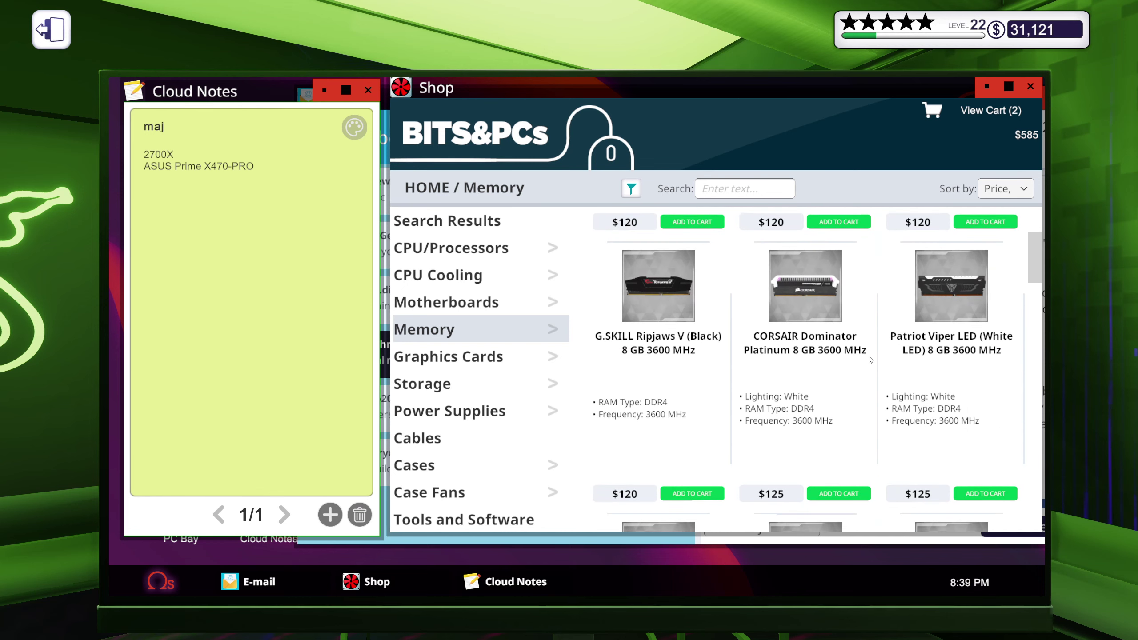
pyautogui.scroll(-3, 869, 359)
pyautogui.scroll(-3, 838, 386)
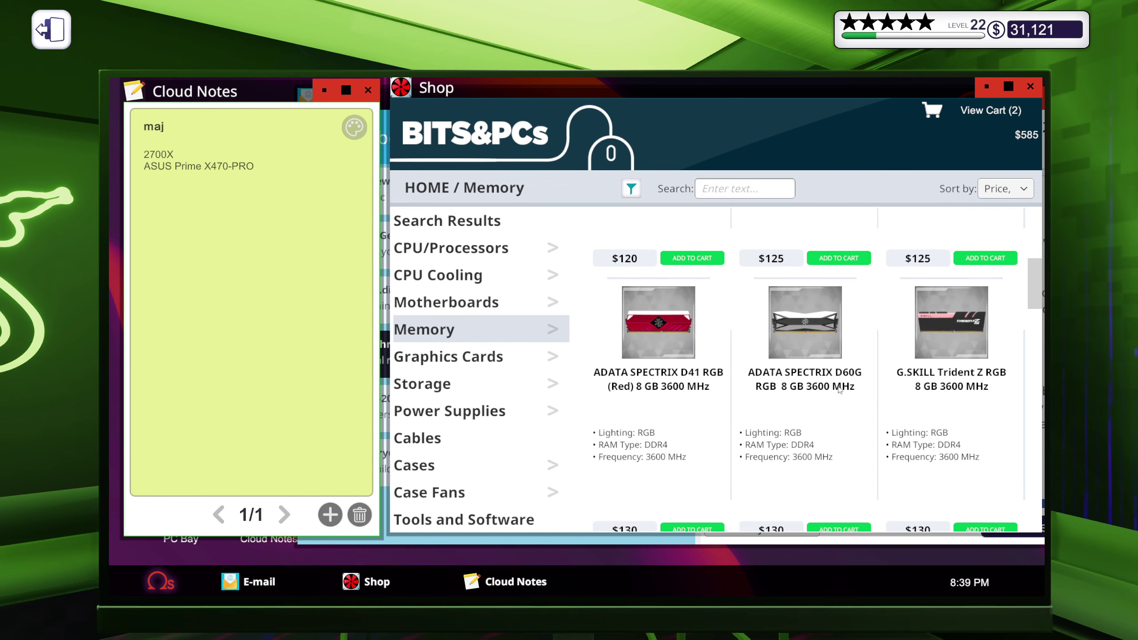
pyautogui.scroll(-2, 838, 389)
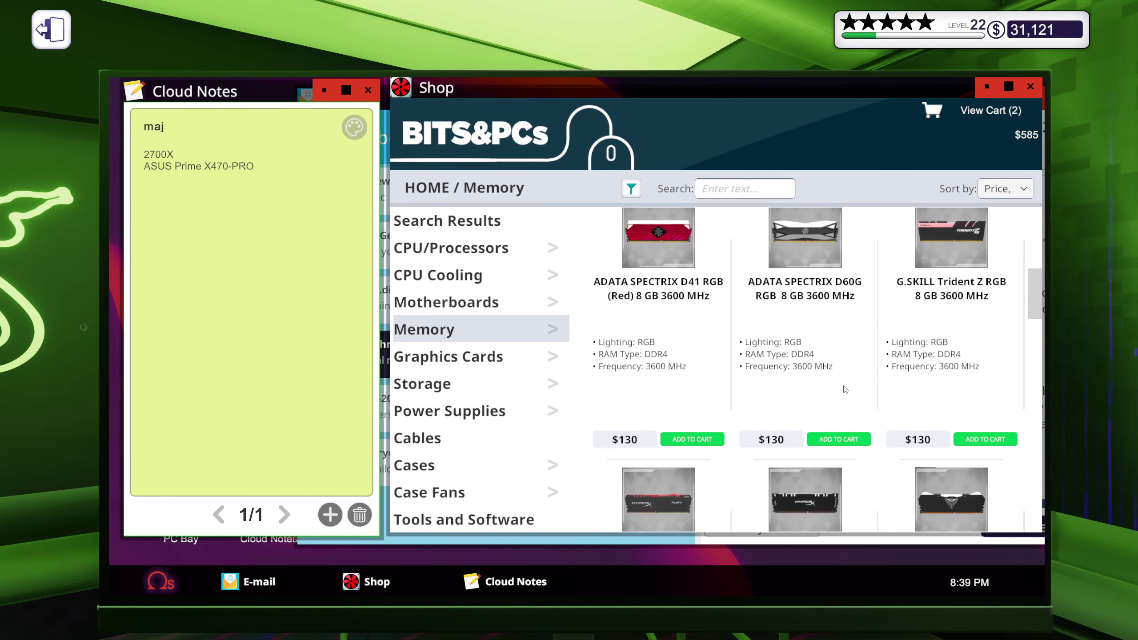
pyautogui.click(990, 440)
pyautogui.click(255, 230)
pyautogui.write('G.Skil')
pyautogui.write('l ')
pyautogui.write('8')
pyautogui.write('GB ')
pyautogui.write('36')
pyautogui.write('00 MHz')
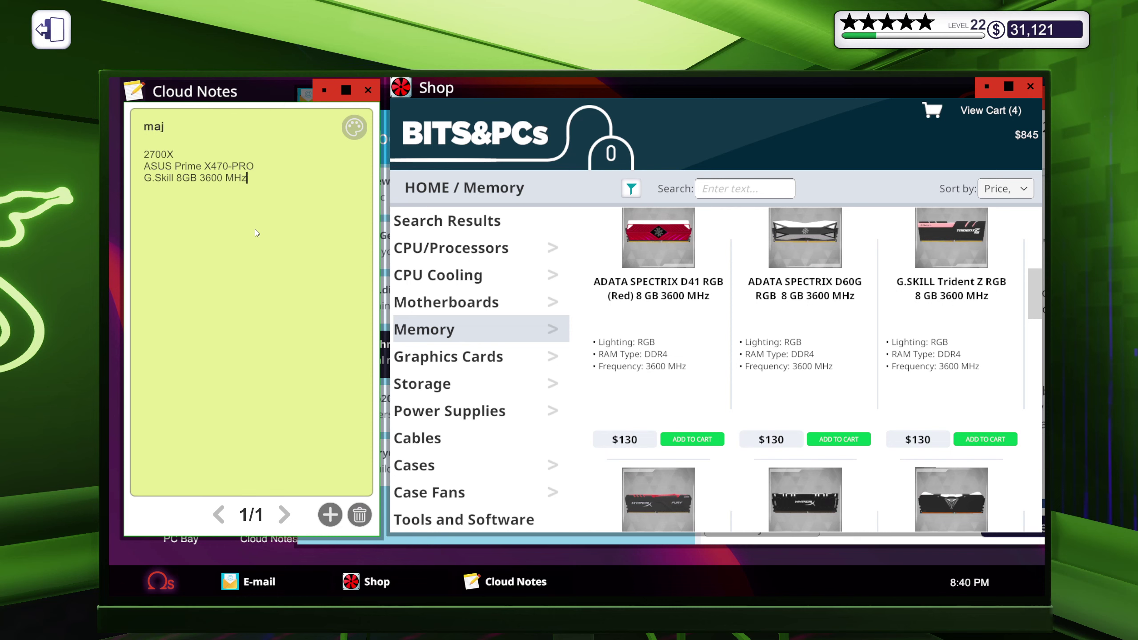
# Note 2x G.Skill 8GB 3600 MHz on a new line beneath the motherboard.
pyautogui.press('Return')
pyautogui.click(146, 178)
pyautogui.write('2x')
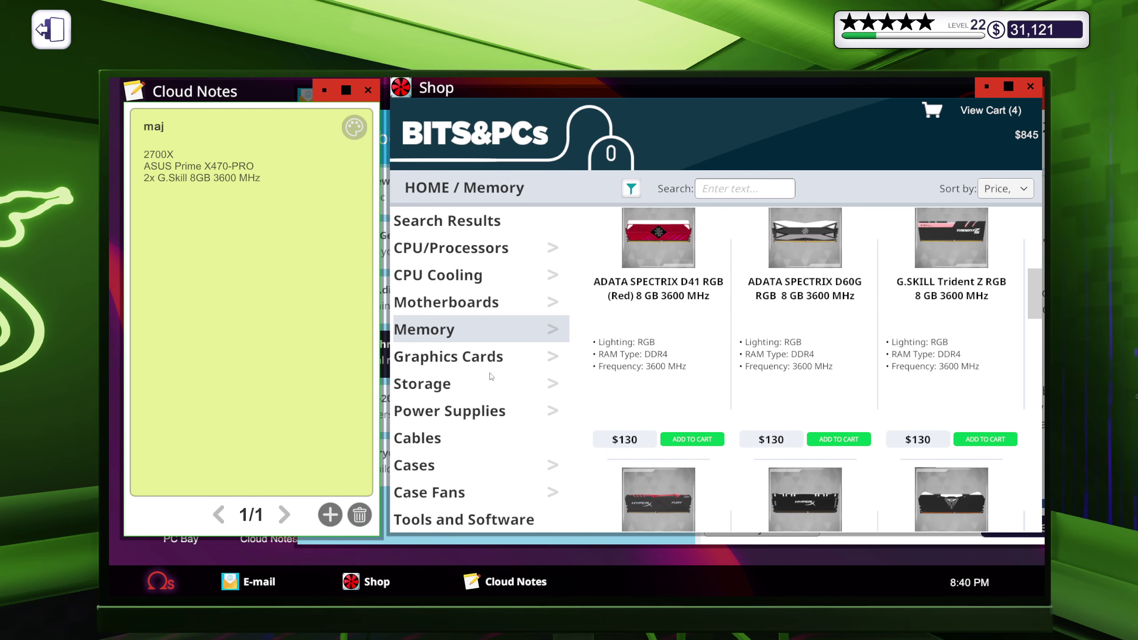
# Filter storage to M.2 drives and add the ADATA XPG GAMMIX S11 240GB to the cart.
pyautogui.click(484, 360)
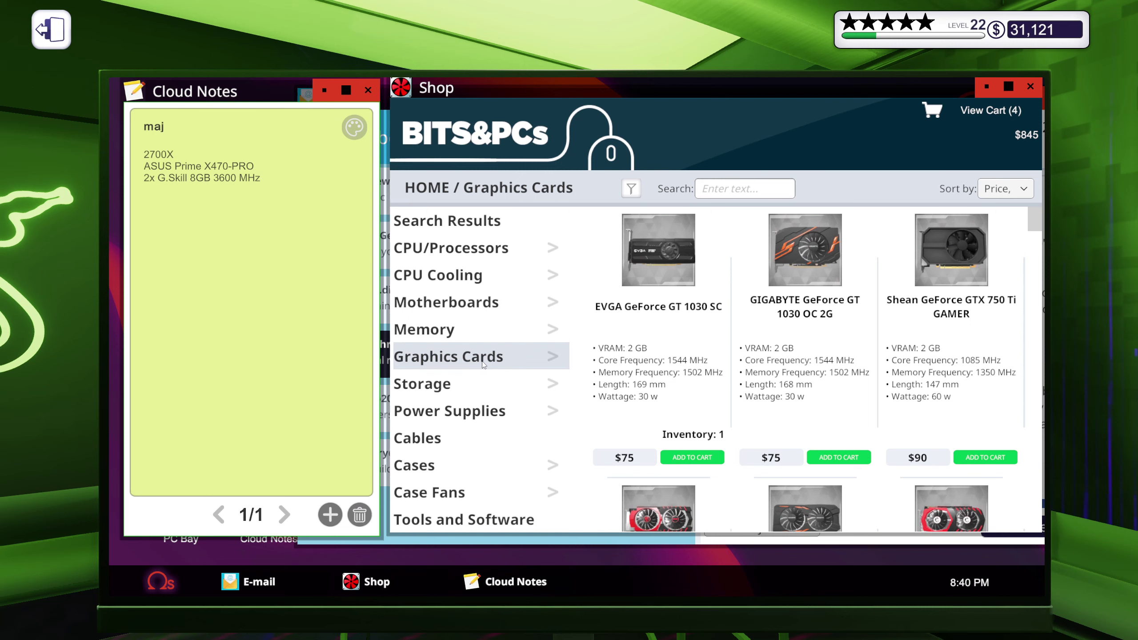
pyautogui.click(446, 386)
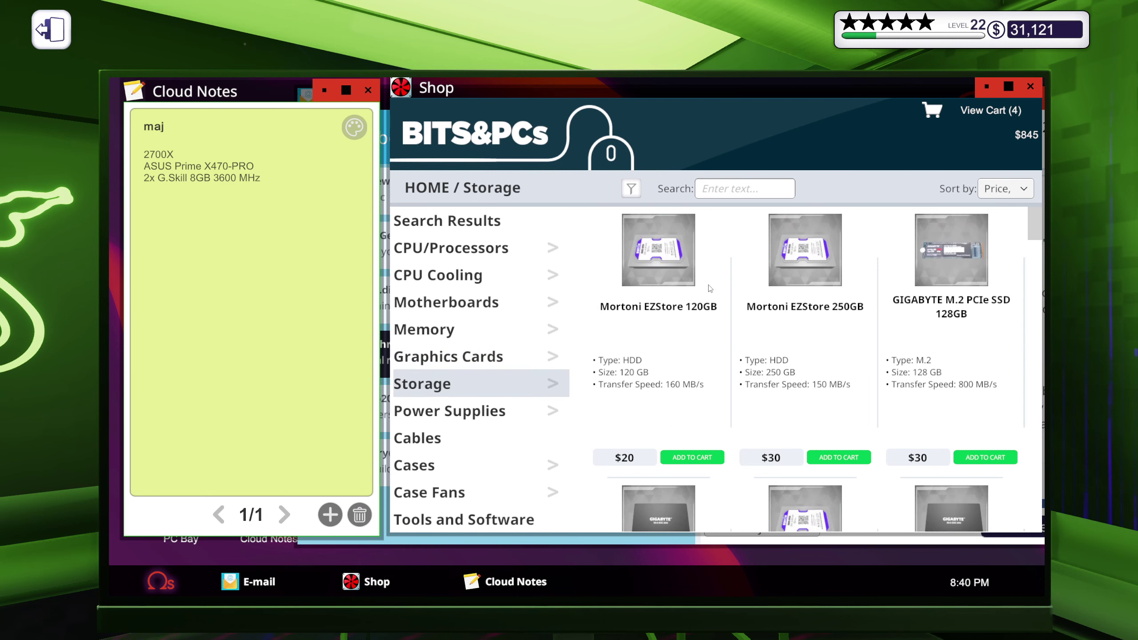
pyautogui.click(631, 189)
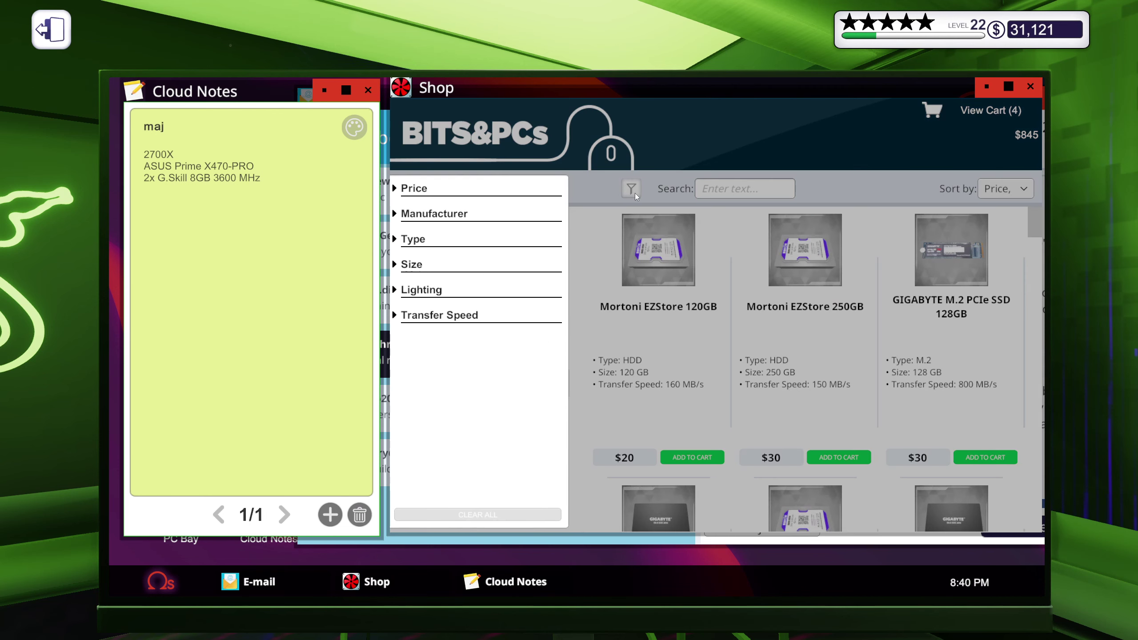
pyautogui.click(413, 240)
pyautogui.click(408, 277)
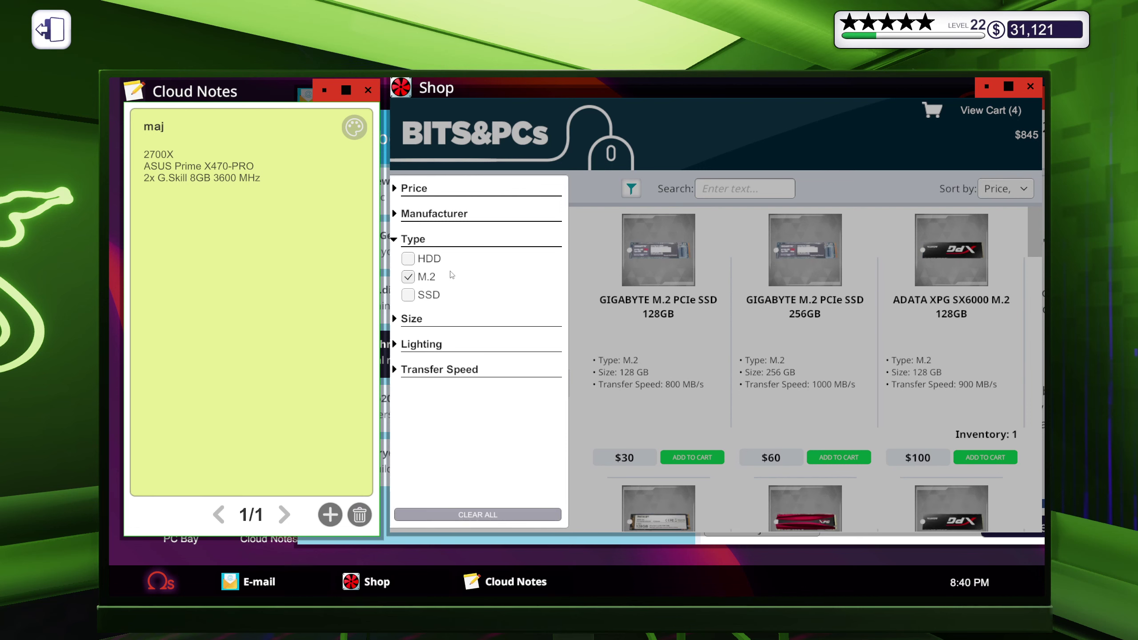
pyautogui.click(703, 125)
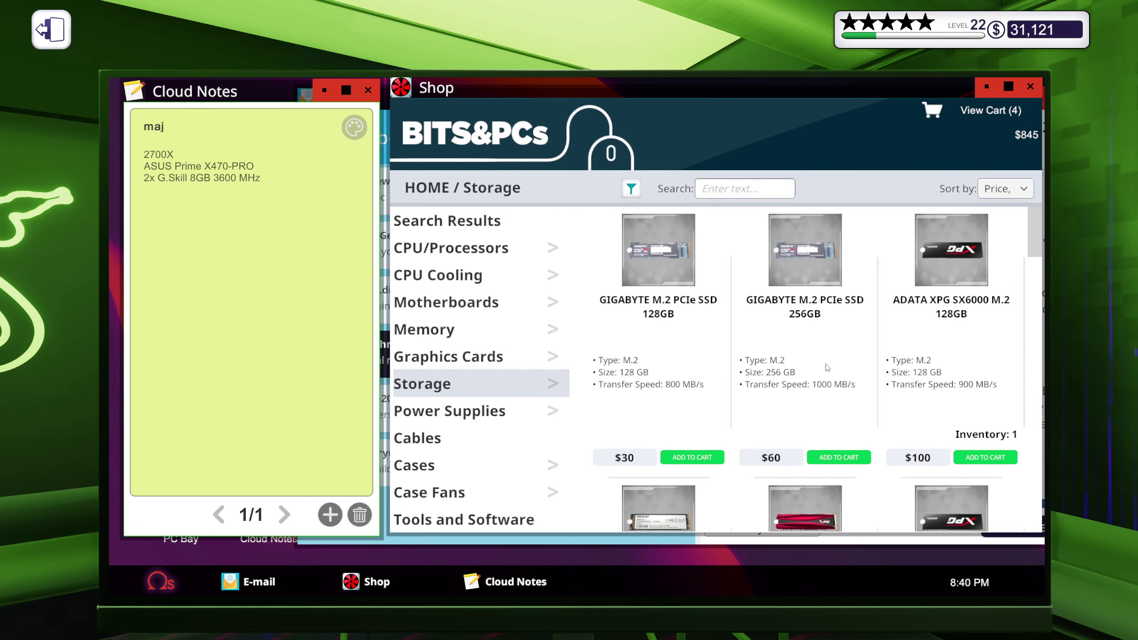
pyautogui.scroll(-3, 827, 366)
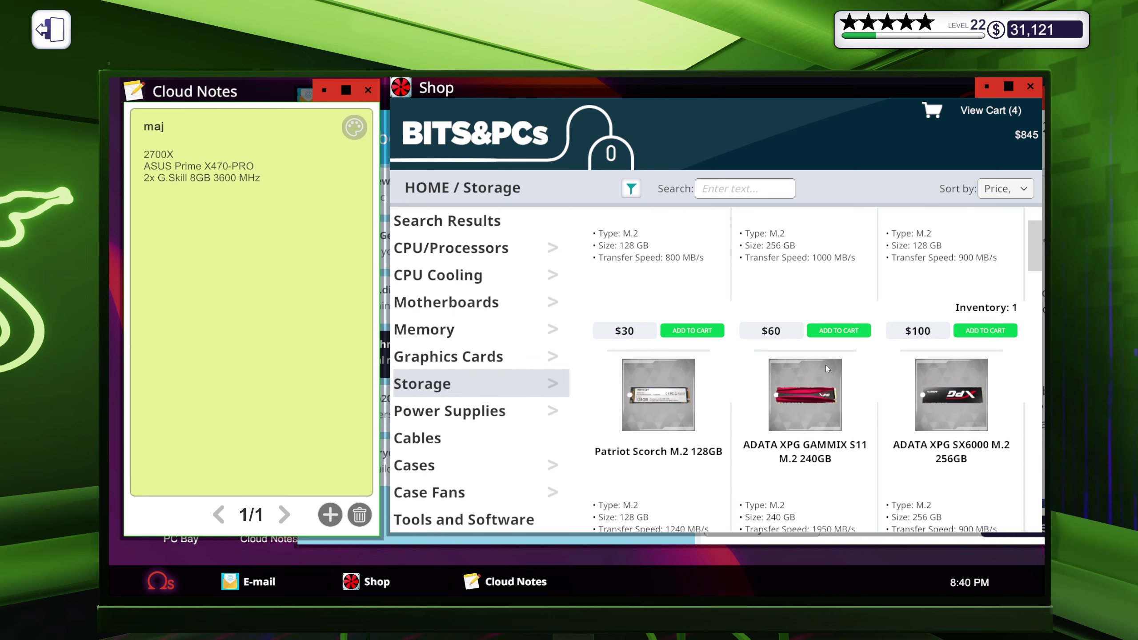
pyautogui.scroll(-2, 826, 366)
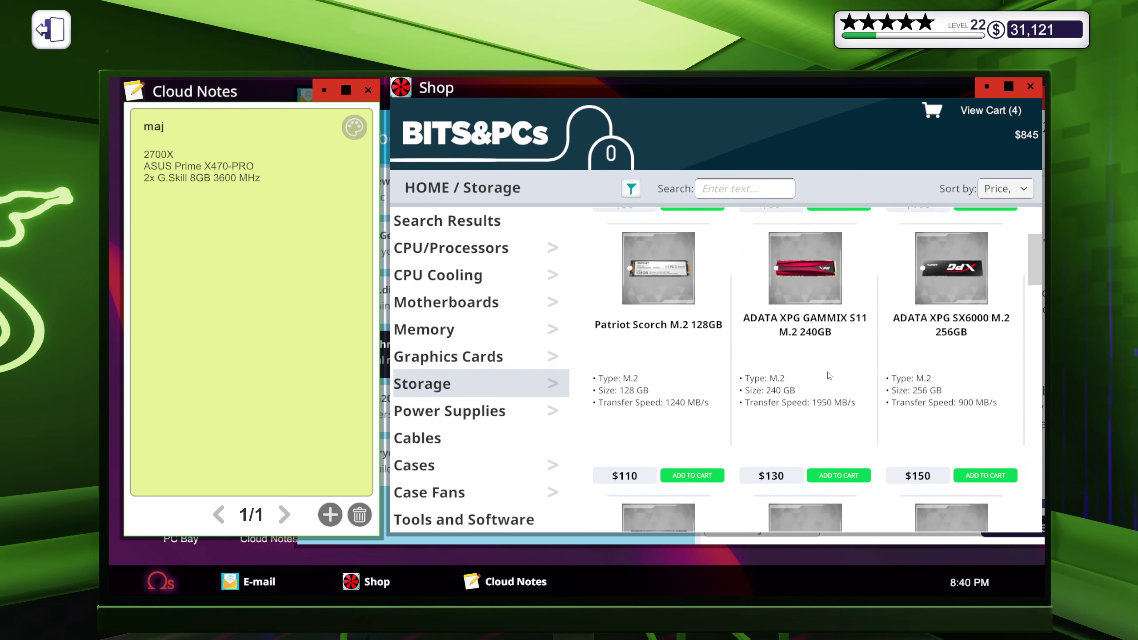
pyautogui.click(839, 476)
# Record Adata M.2 in the note and add the ADATA SPECTRIX S40G 256GB drive, cart now $1,135.
pyautogui.click(240, 220)
pyautogui.write('Adat')
pyautogui.write('a ')
pyautogui.write('240')
pyautogui.press('Left')
pyautogui.press('Left')
pyautogui.press('Left')
pyautogui.write('M.2')
pyautogui.scroll(-3, 760, 303)
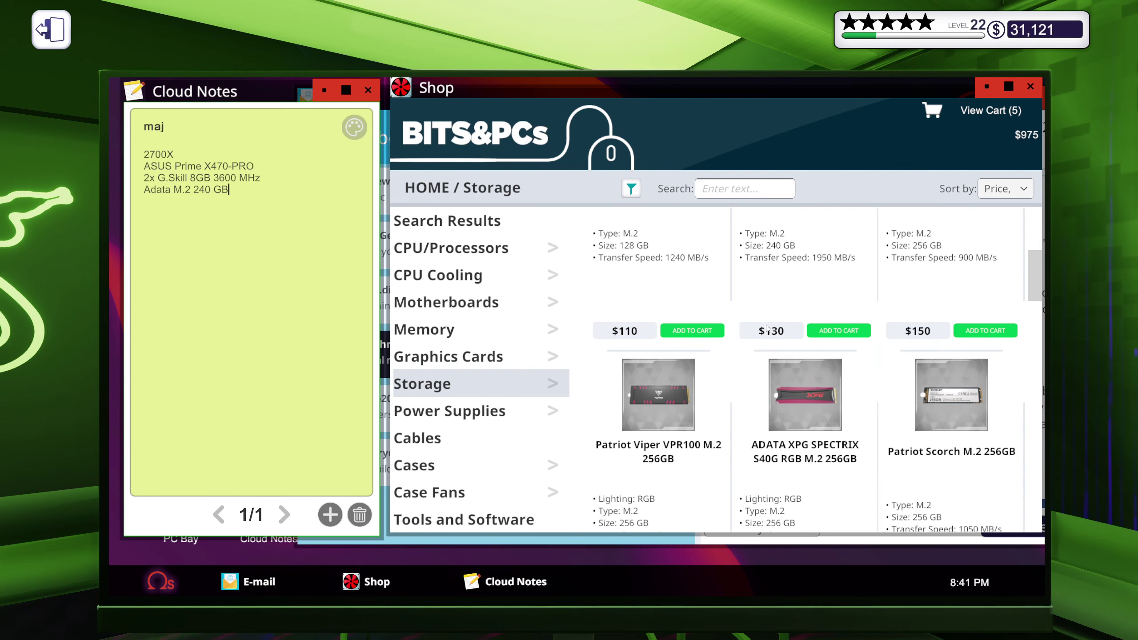
pyautogui.scroll(-1, 768, 329)
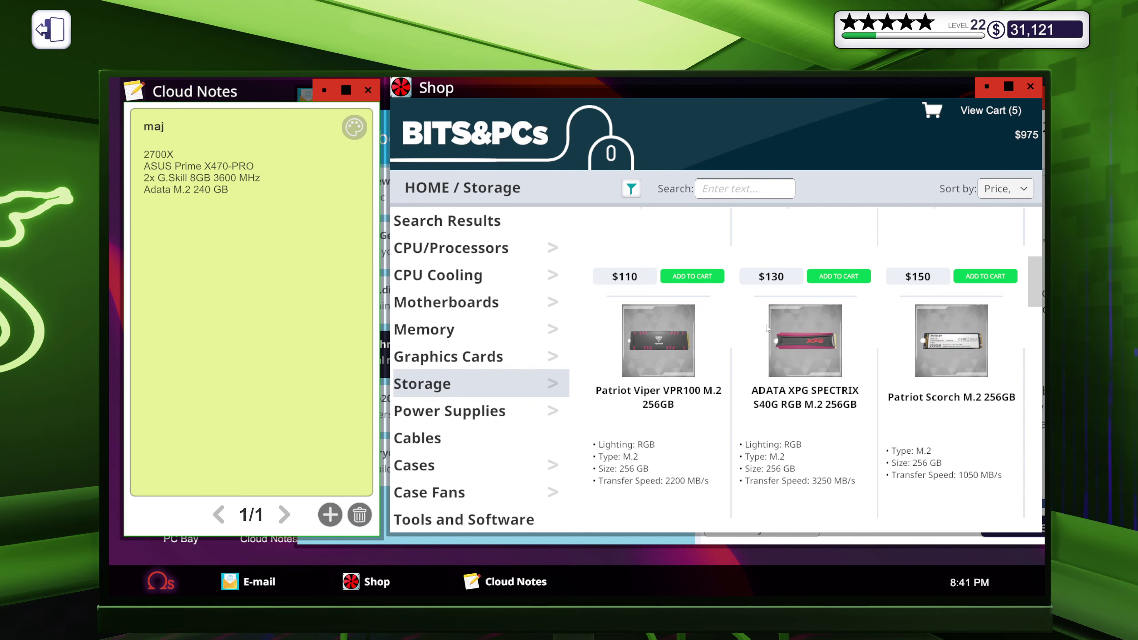
pyautogui.scroll(3, 767, 329)
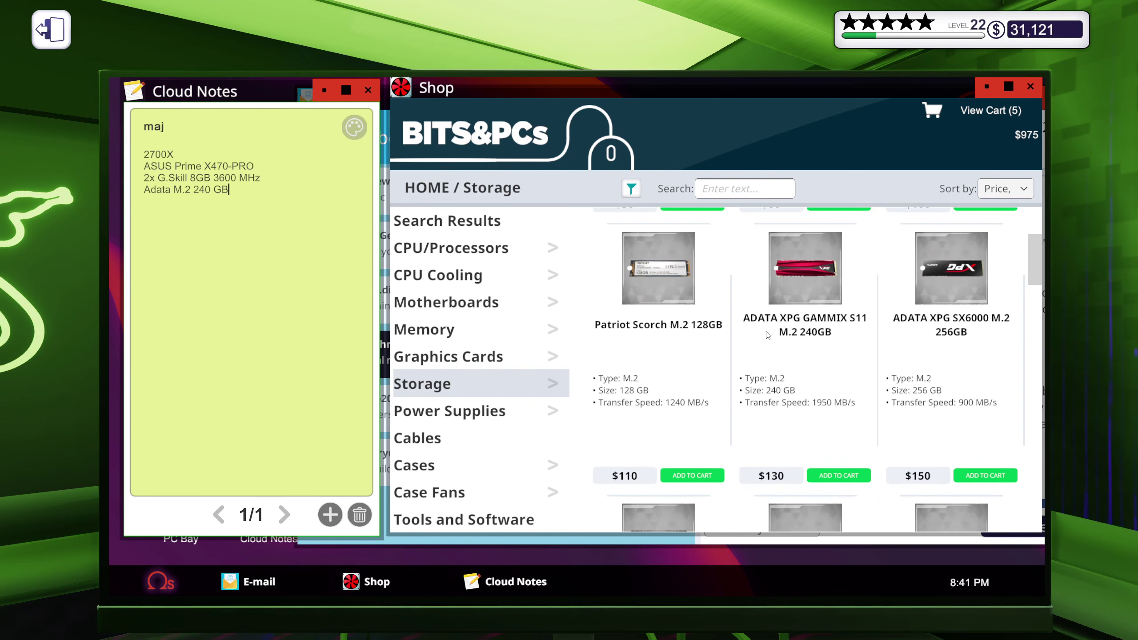
pyautogui.scroll(-2, 768, 334)
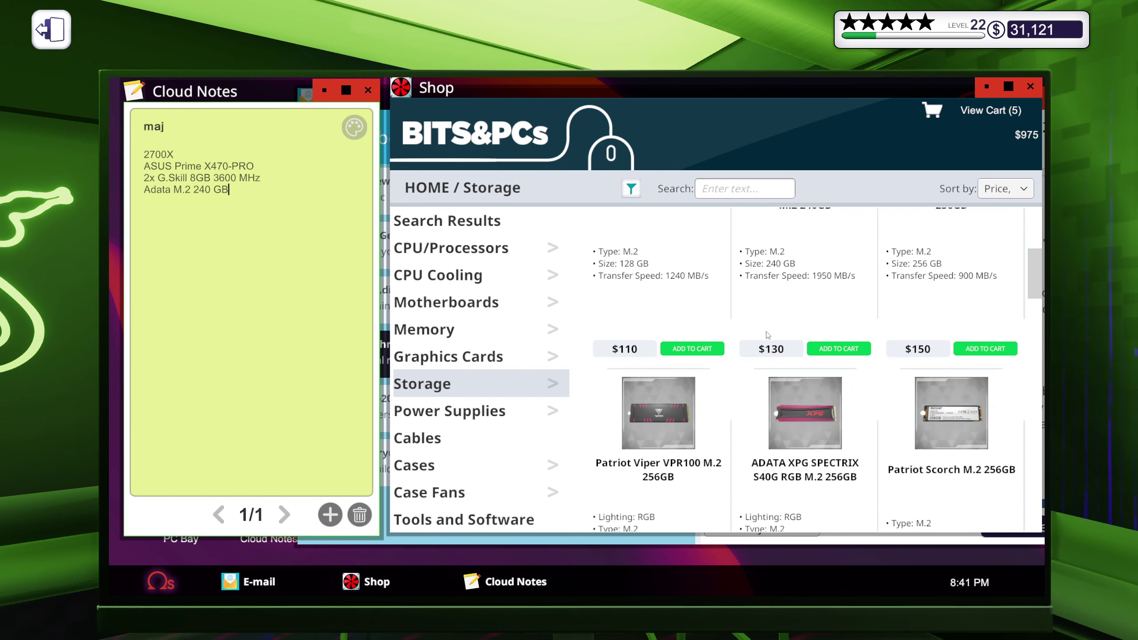
pyautogui.scroll(-2, 768, 333)
pyautogui.scroll(-1, 768, 333)
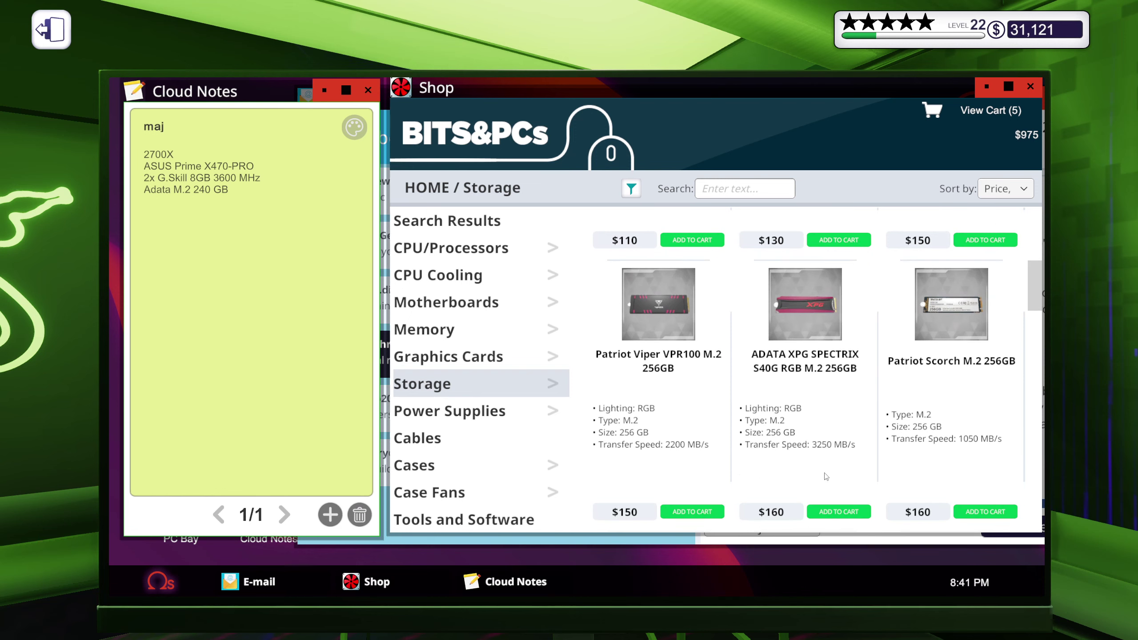
pyautogui.click(838, 511)
pyautogui.write('256')
# Remove the ADATA GAMMIX 240GB from the cart, leaving five items at $1,005, and browse power supplies.
pyautogui.click(988, 113)
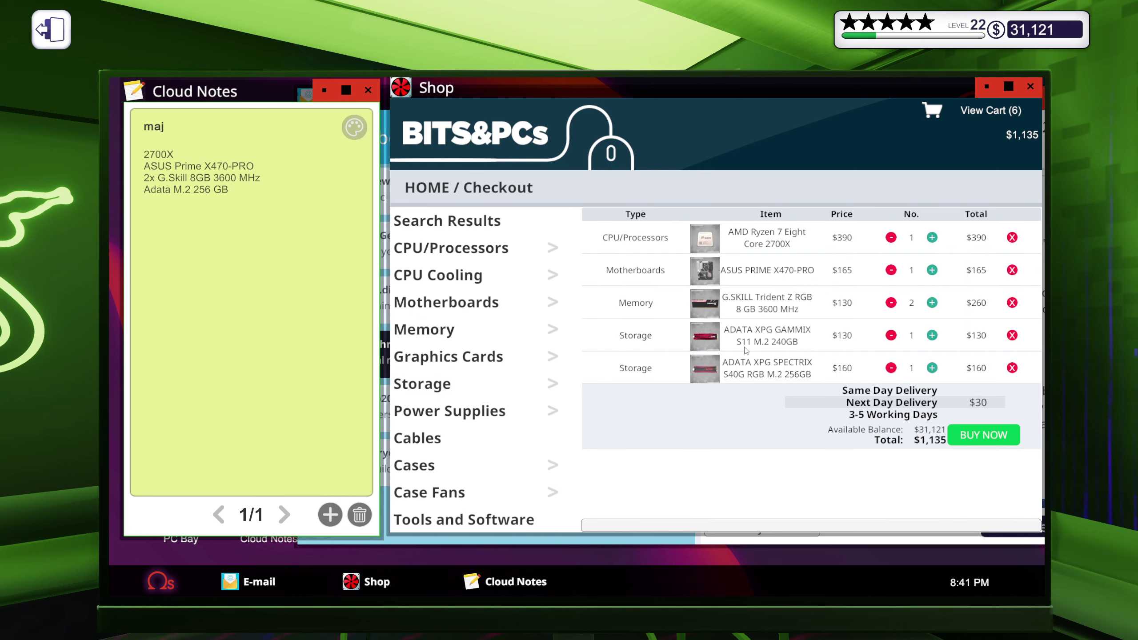
pyautogui.click(1012, 335)
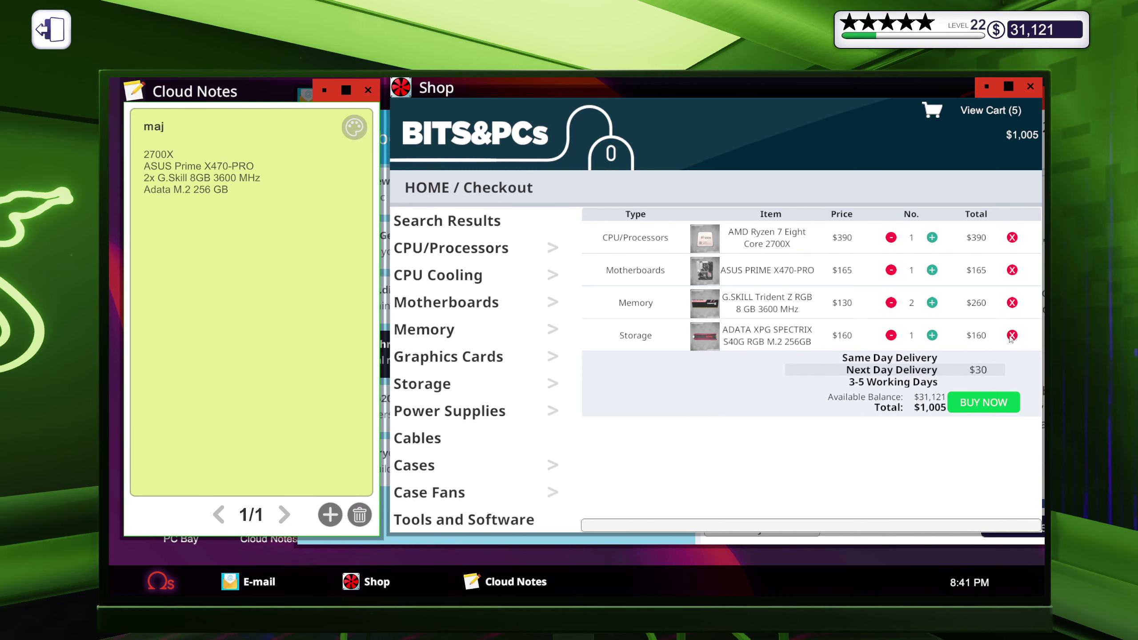
pyautogui.click(445, 411)
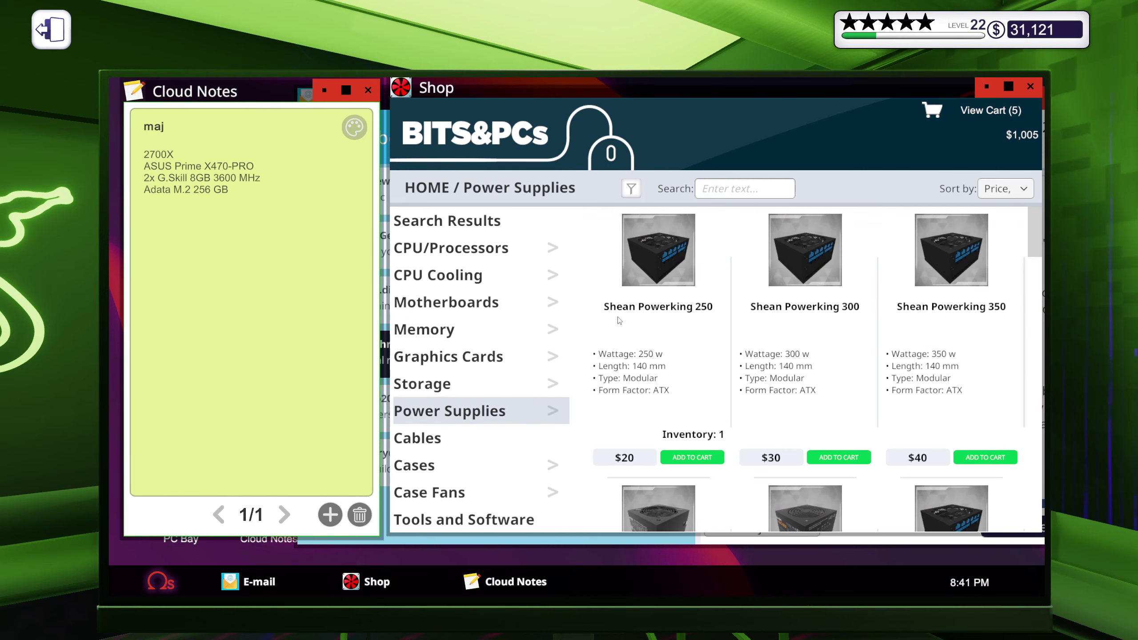
# Filter power supplies to modular units with a minimum wattage of 1000.
pyautogui.click(632, 189)
pyautogui.click(414, 240)
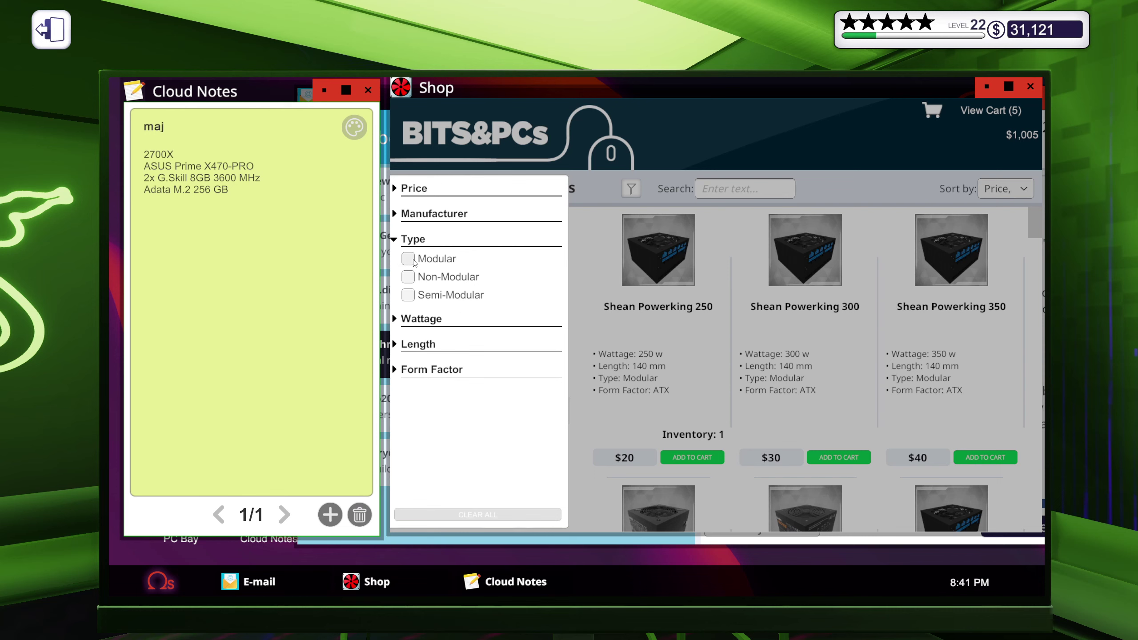
pyautogui.click(410, 259)
pyautogui.click(395, 239)
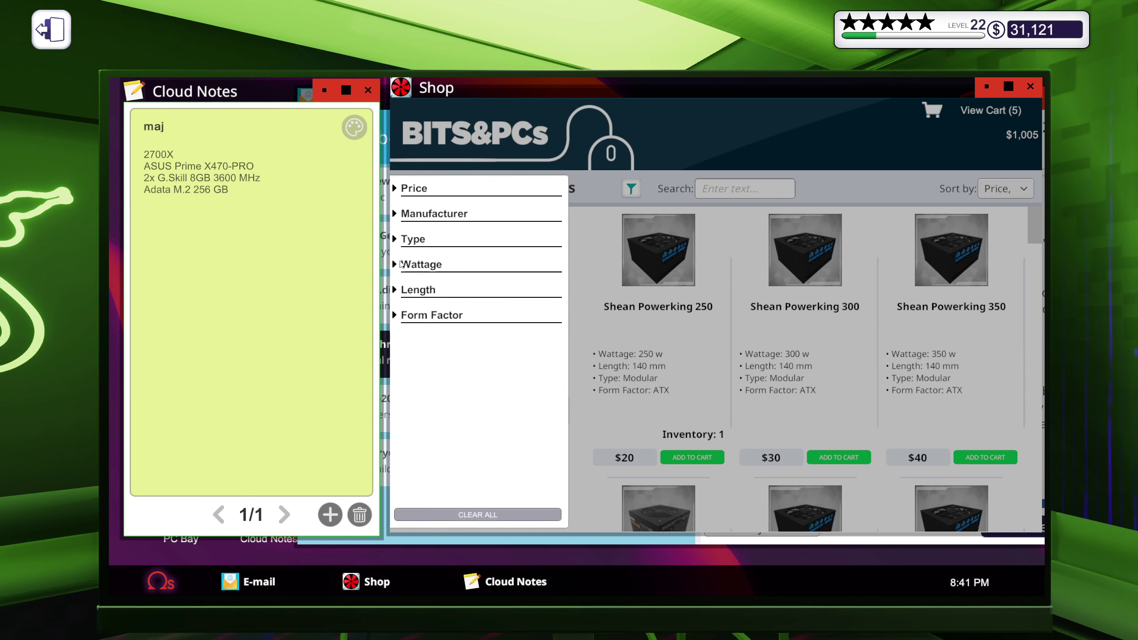
pyautogui.click(397, 267)
pyautogui.click(436, 285)
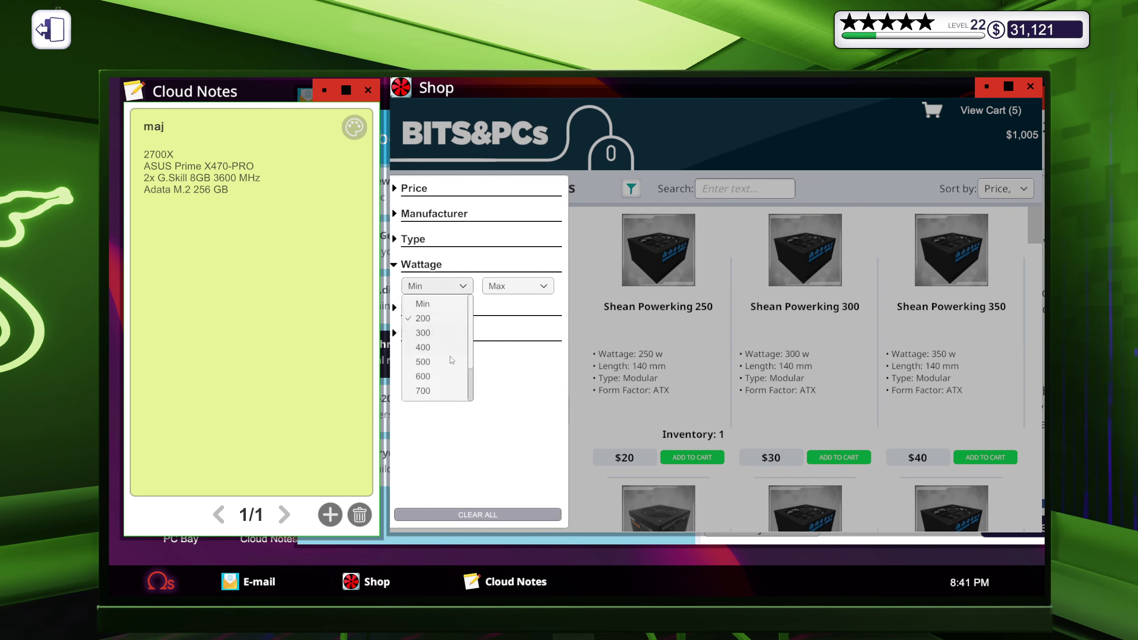
pyautogui.click(424, 391)
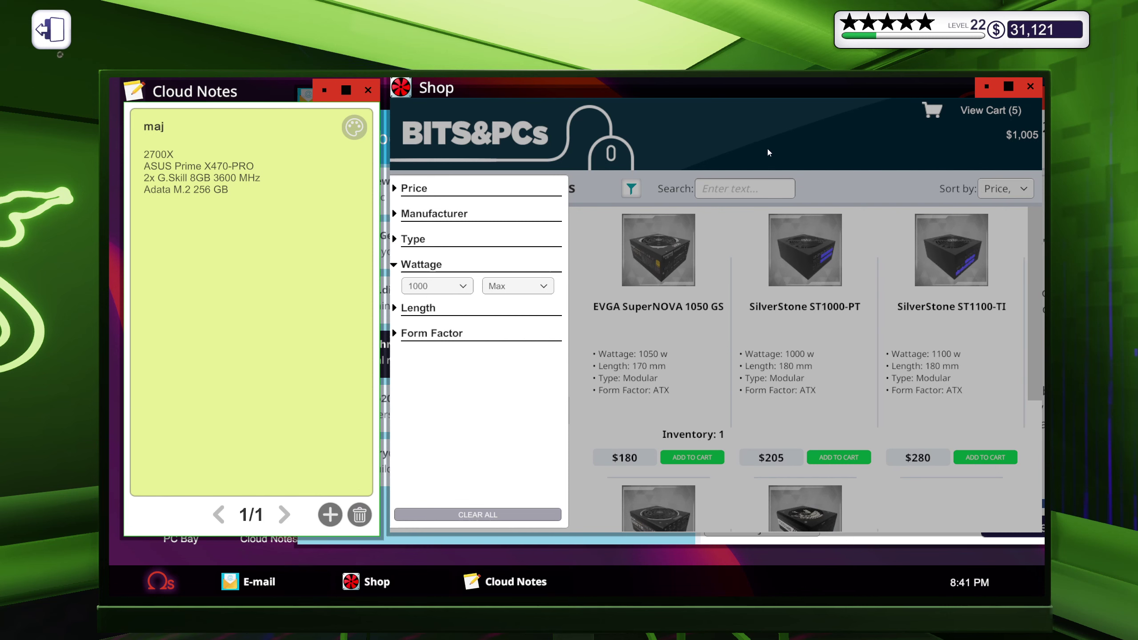
pyautogui.click(768, 149)
# Add the EVGA SuperNOVA 1050 GS power supply to the cart.
pyautogui.click(690, 459)
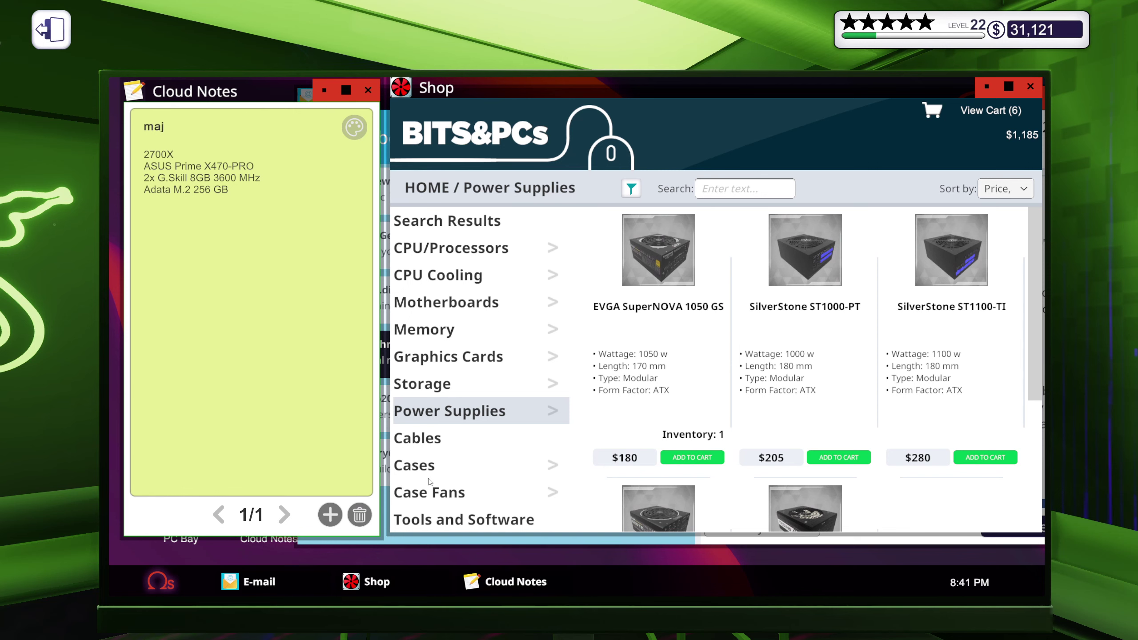
# In the Cases category, filter for a minimum PSU length of 200.
pyautogui.click(414, 466)
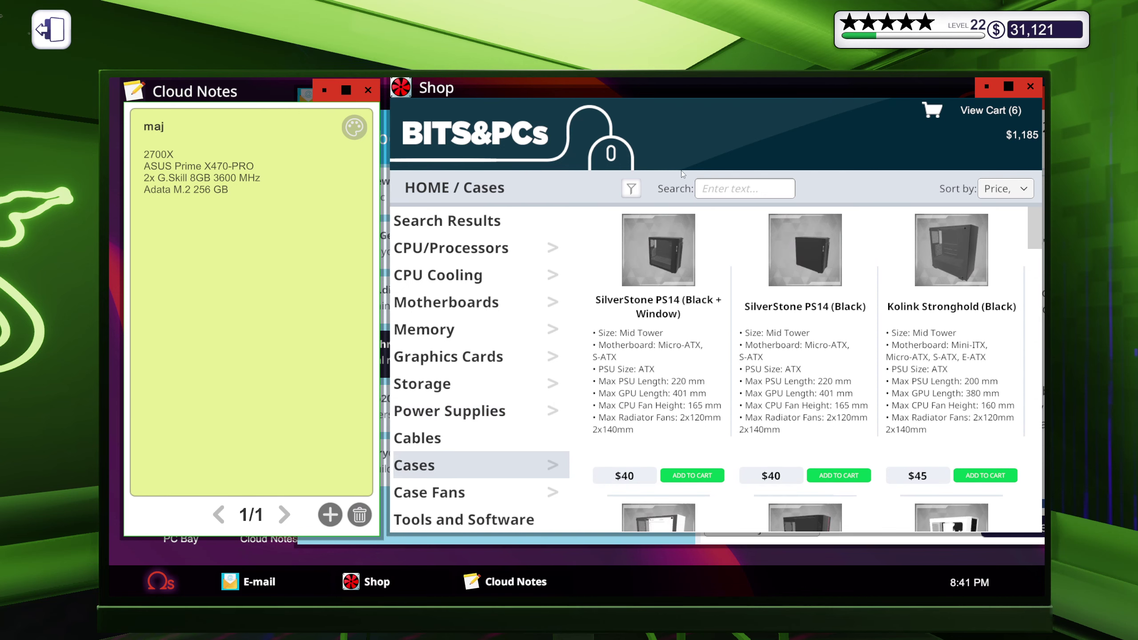
pyautogui.click(630, 188)
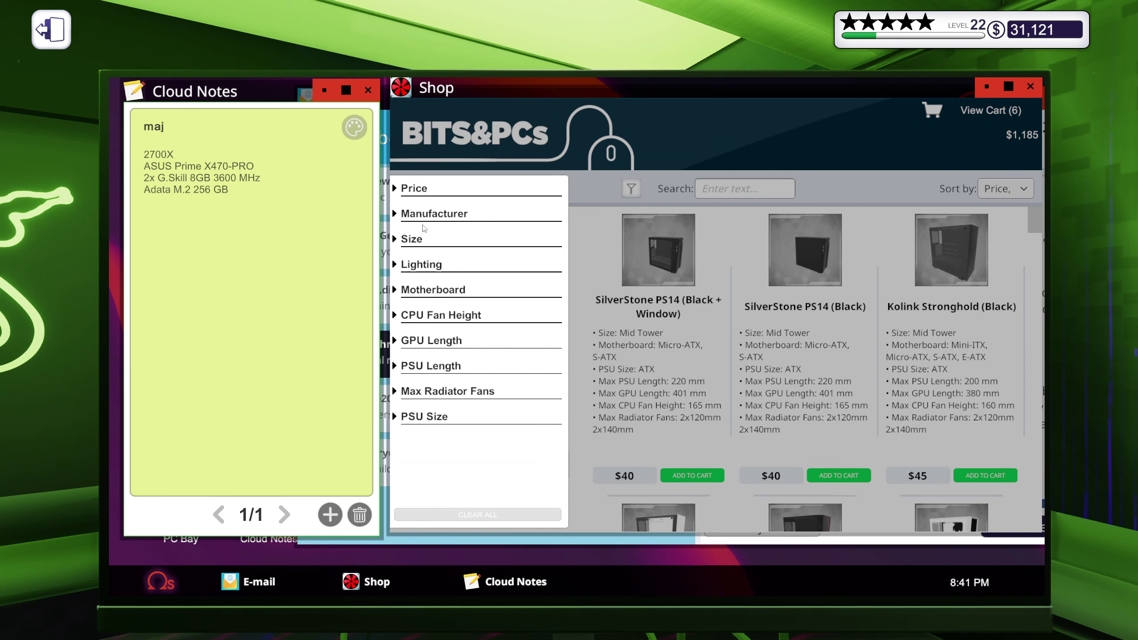
pyautogui.click(401, 289)
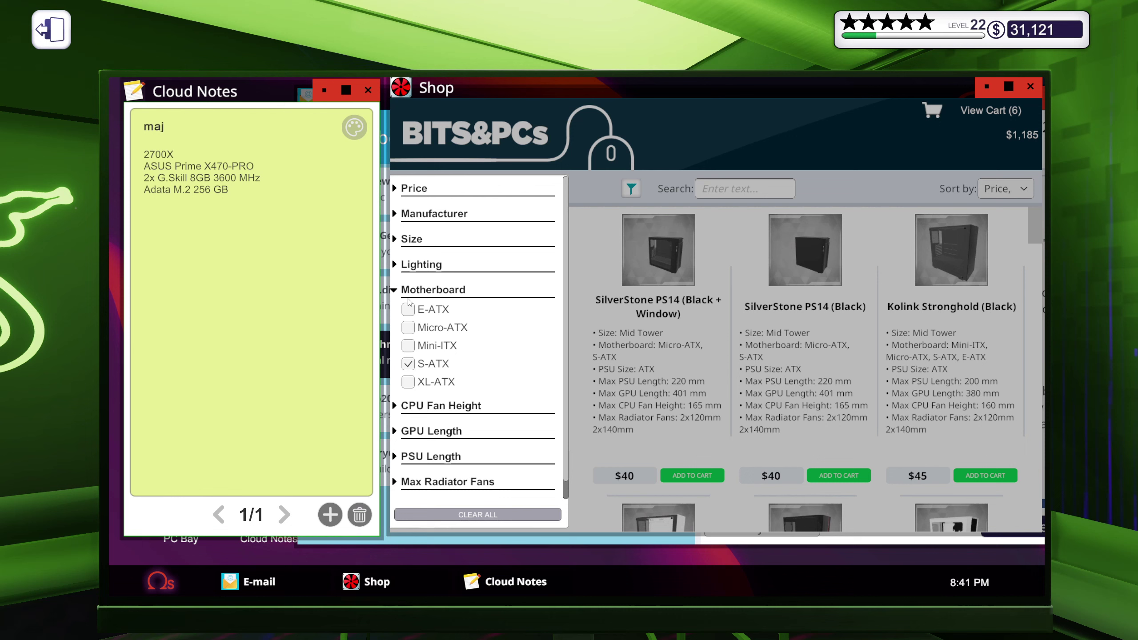
pyautogui.click(396, 291)
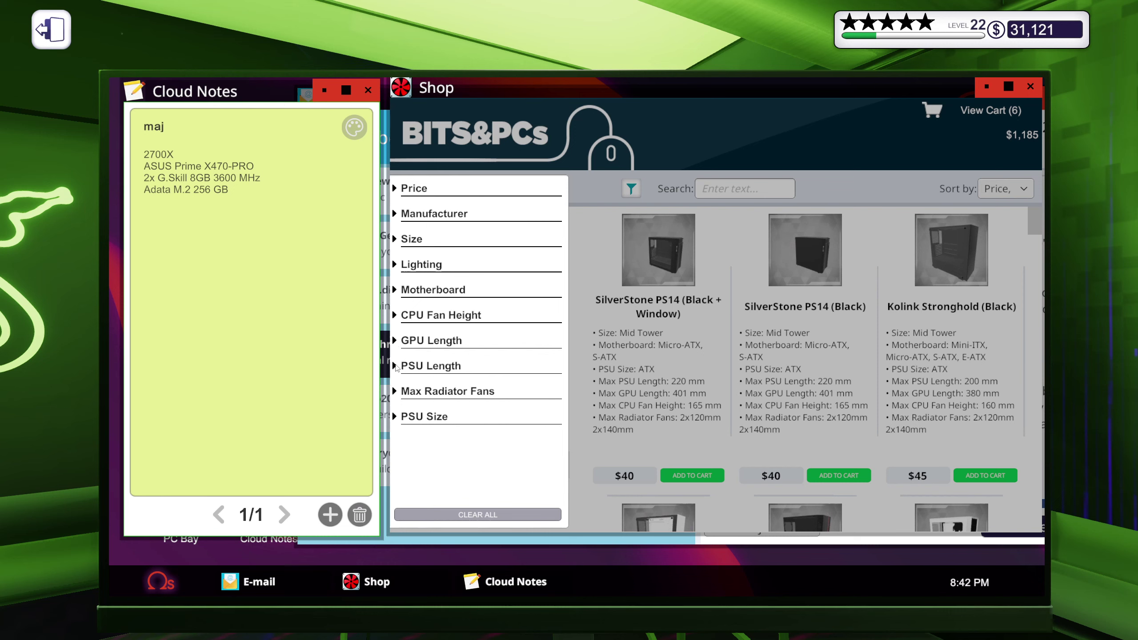
pyautogui.click(396, 366)
pyautogui.click(435, 387)
pyautogui.click(432, 478)
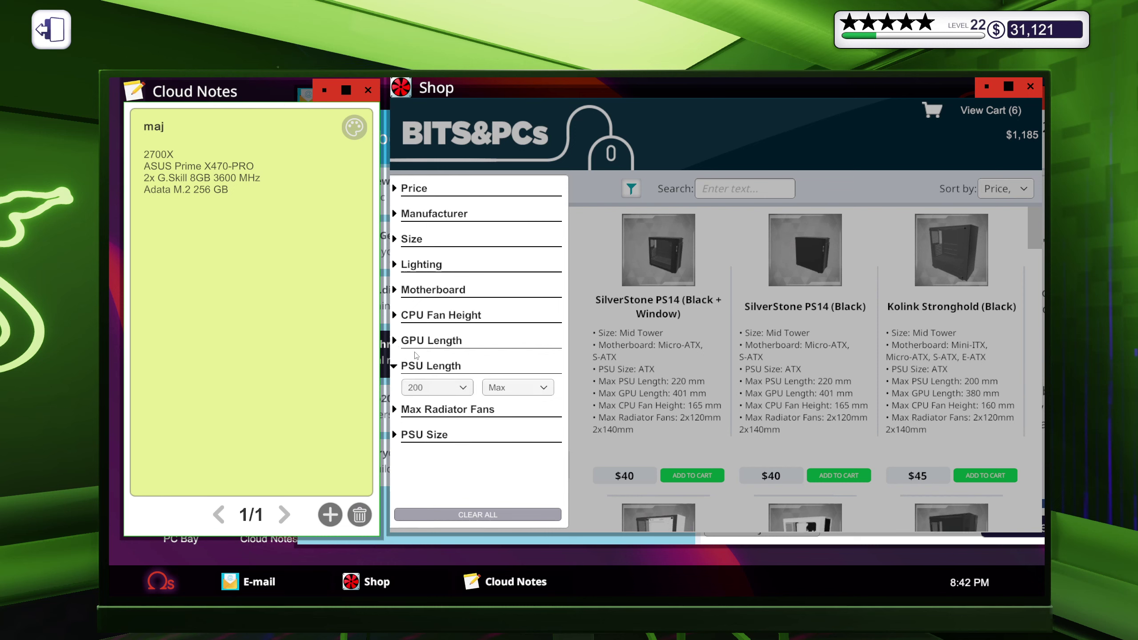
# Set the minimum GPU length filter, settling on 300.
pyautogui.click(397, 340)
pyautogui.click(435, 362)
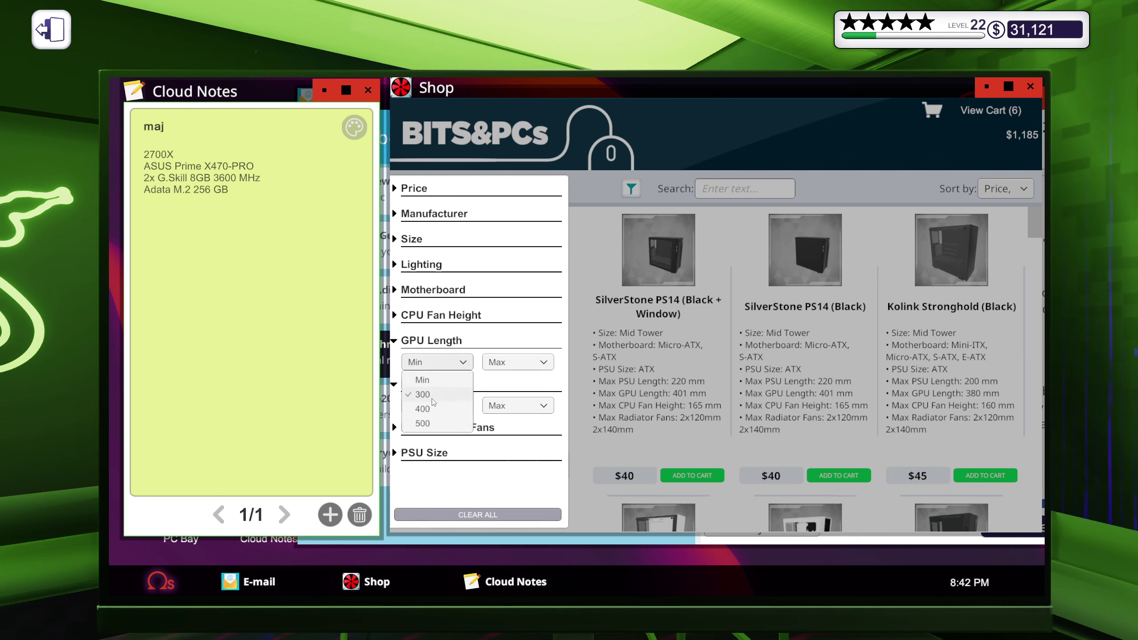
pyautogui.click(425, 409)
pyautogui.click(436, 362)
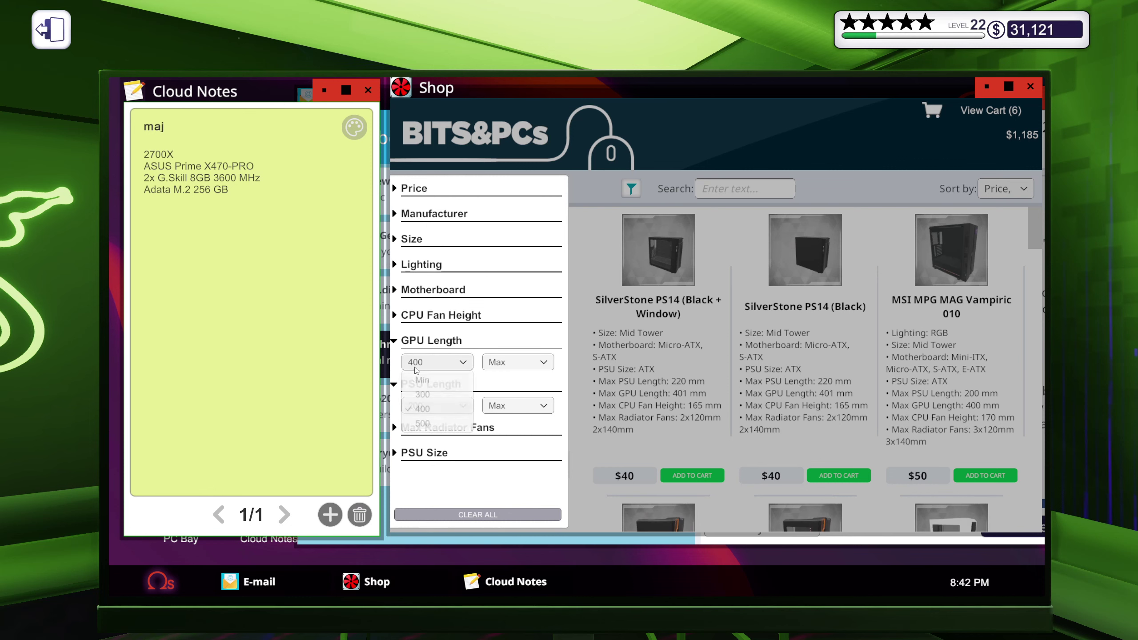
pyautogui.click(424, 394)
pyautogui.click(397, 340)
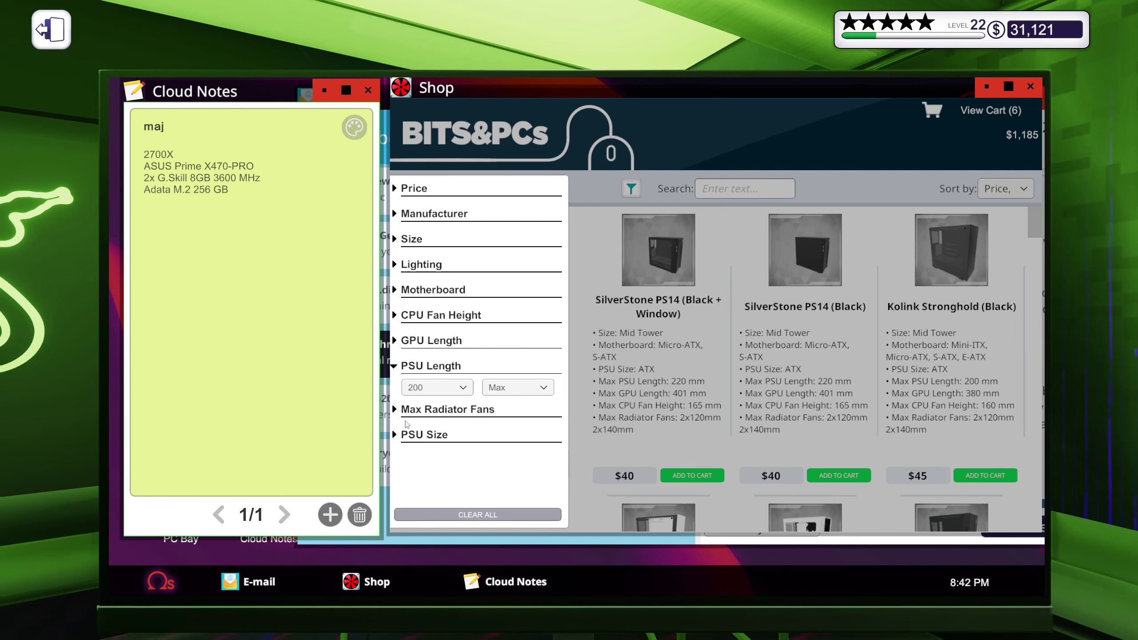
# Require support for 4x120mm and 3x120mm radiator fans, then return to the listings.
pyautogui.click(397, 409)
pyautogui.scroll(-2, 445, 382)
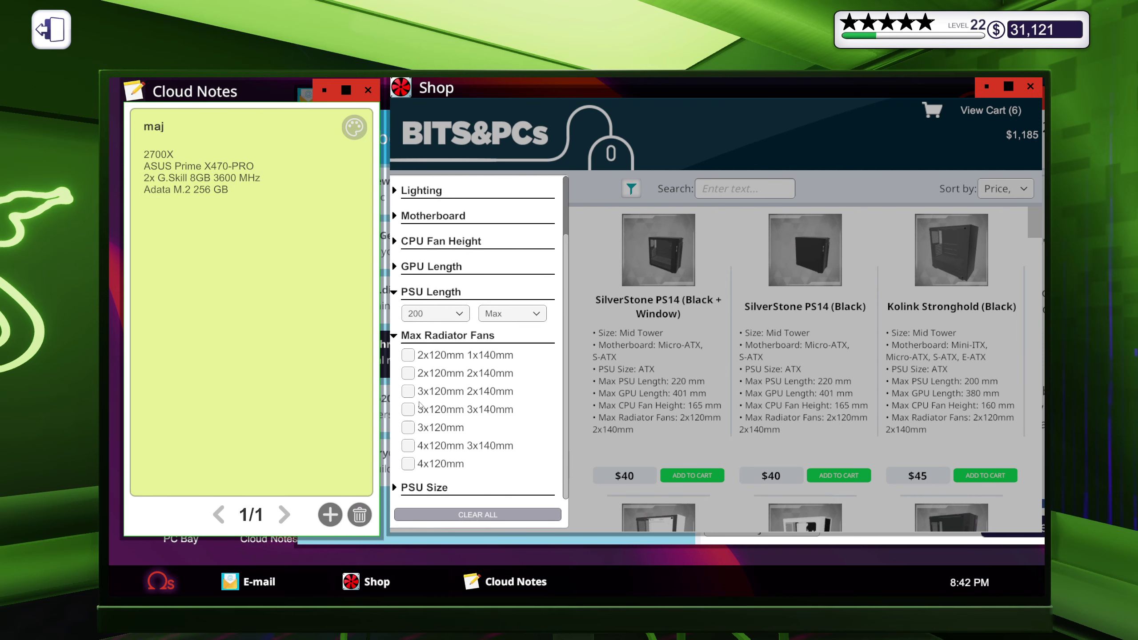
pyautogui.click(409, 462)
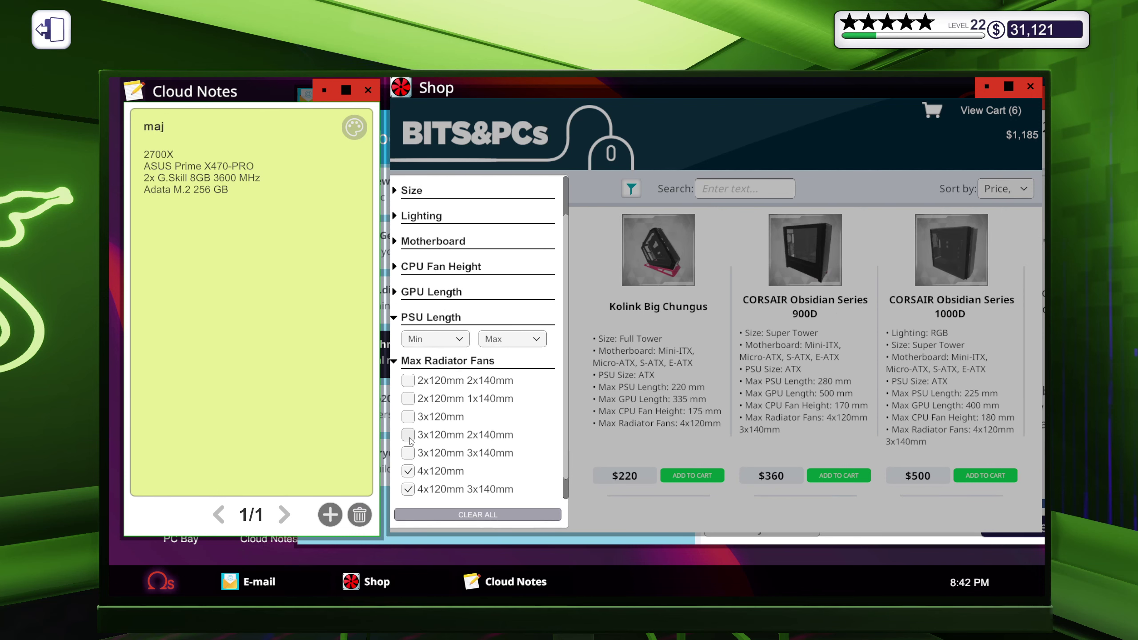
pyautogui.click(409, 452)
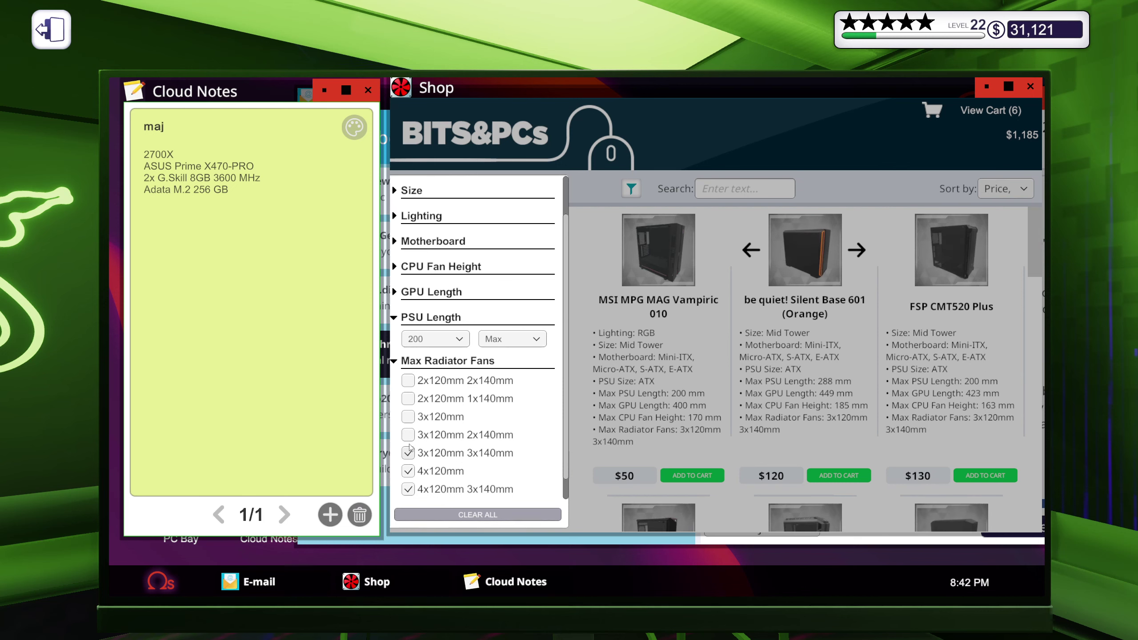
pyautogui.click(408, 416)
pyautogui.click(722, 140)
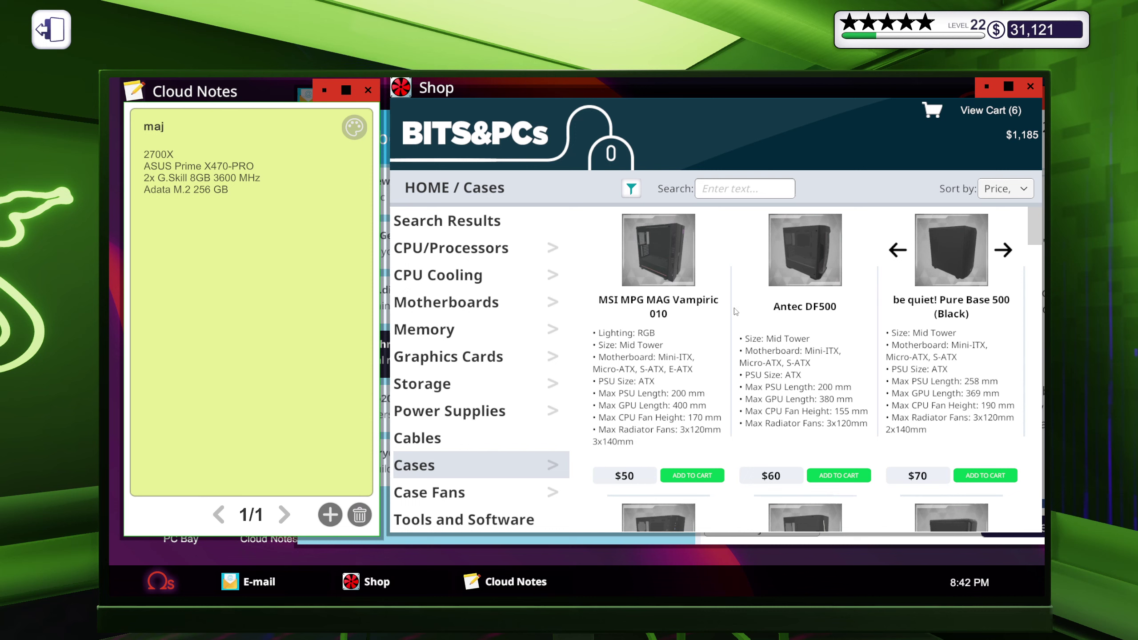
# Add the MSI MPG MAG Vampiric 010 case to the cart and note it in Cloud Notes.
pyautogui.click(692, 476)
pyautogui.write('M')
pyautogui.write('SI ')
pyautogui.write('Va')
pyautogui.write('mpiri')
pyautogui.write('c')
pyautogui.write(' 010')
pyautogui.press('Return')
# Filter CPU Cooling to liquid coolers and add the EVGA CLC 360 to the cart.
pyautogui.click(438, 276)
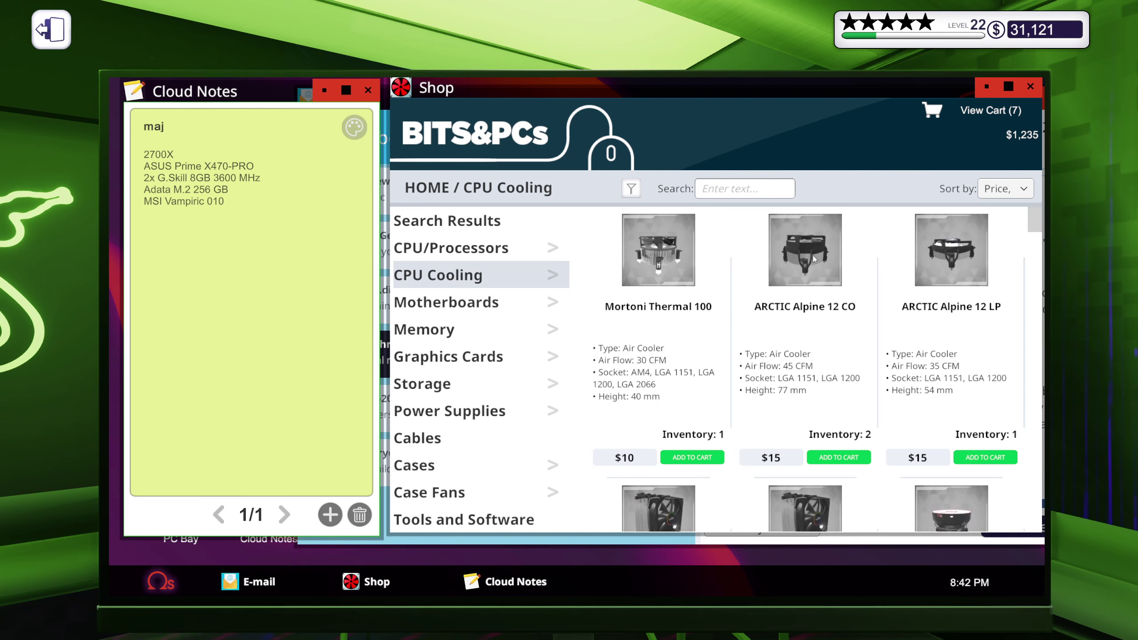
pyautogui.click(631, 189)
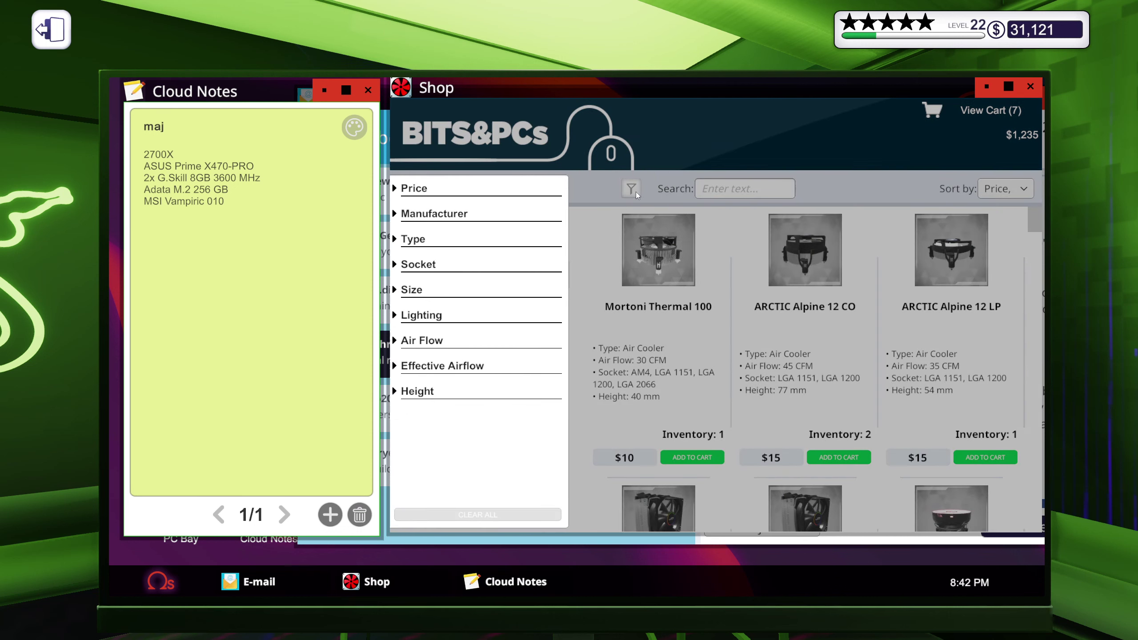
pyautogui.click(414, 238)
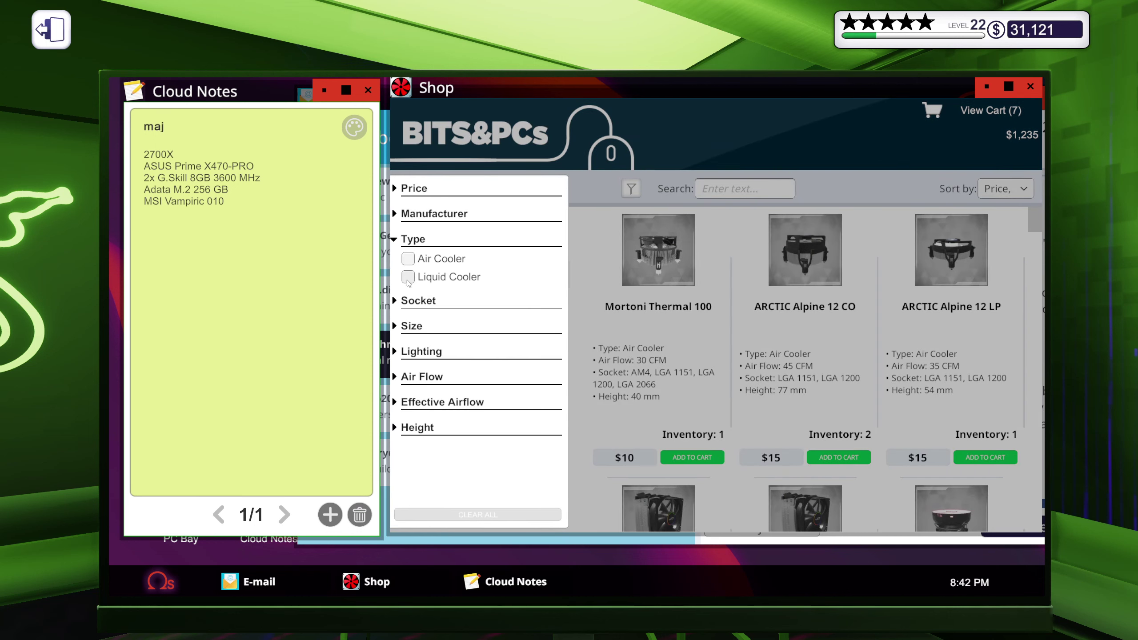
pyautogui.click(408, 276)
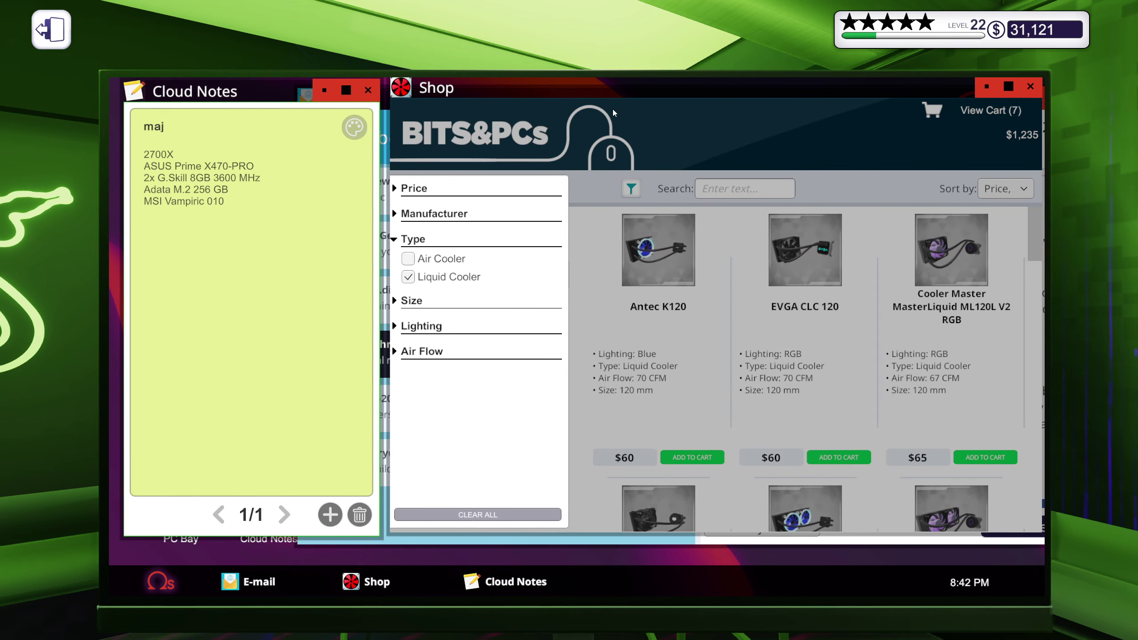
pyautogui.click(647, 128)
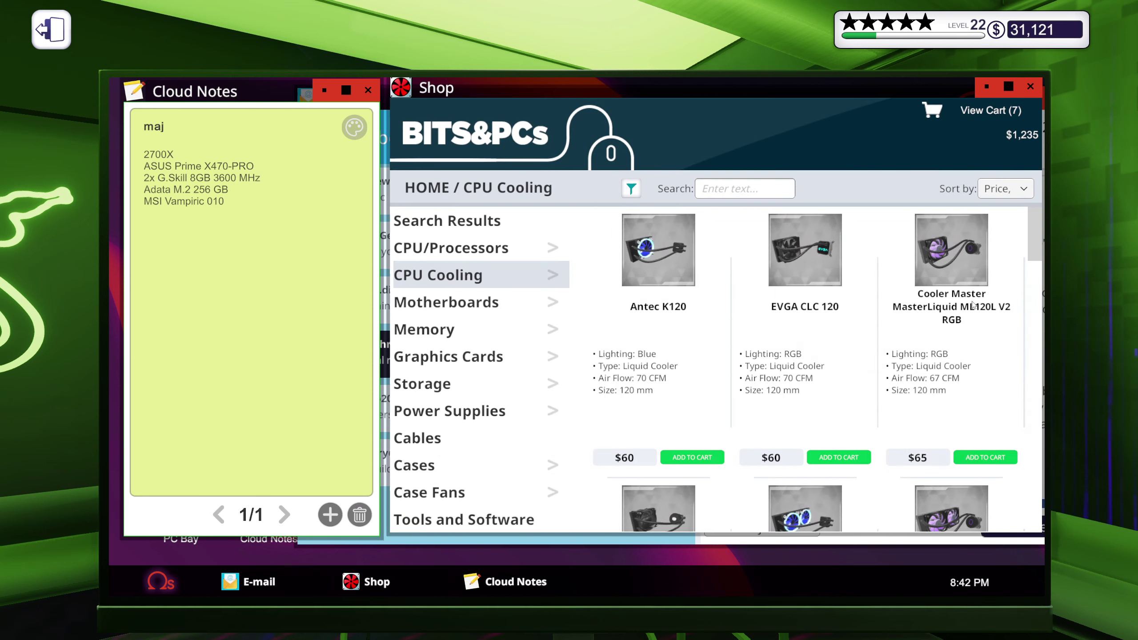
pyautogui.scroll(-2, 922, 364)
pyautogui.scroll(-2, 922, 365)
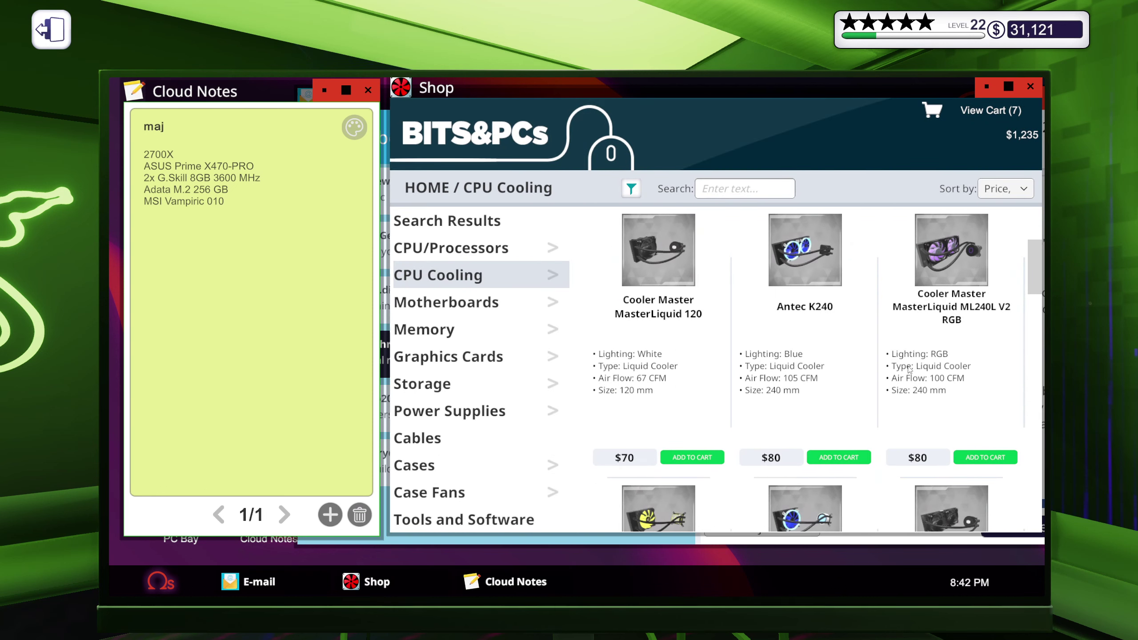
pyautogui.scroll(-2, 895, 364)
pyautogui.scroll(-2, 895, 365)
pyautogui.scroll(-2, 895, 366)
pyautogui.scroll(-2, 890, 368)
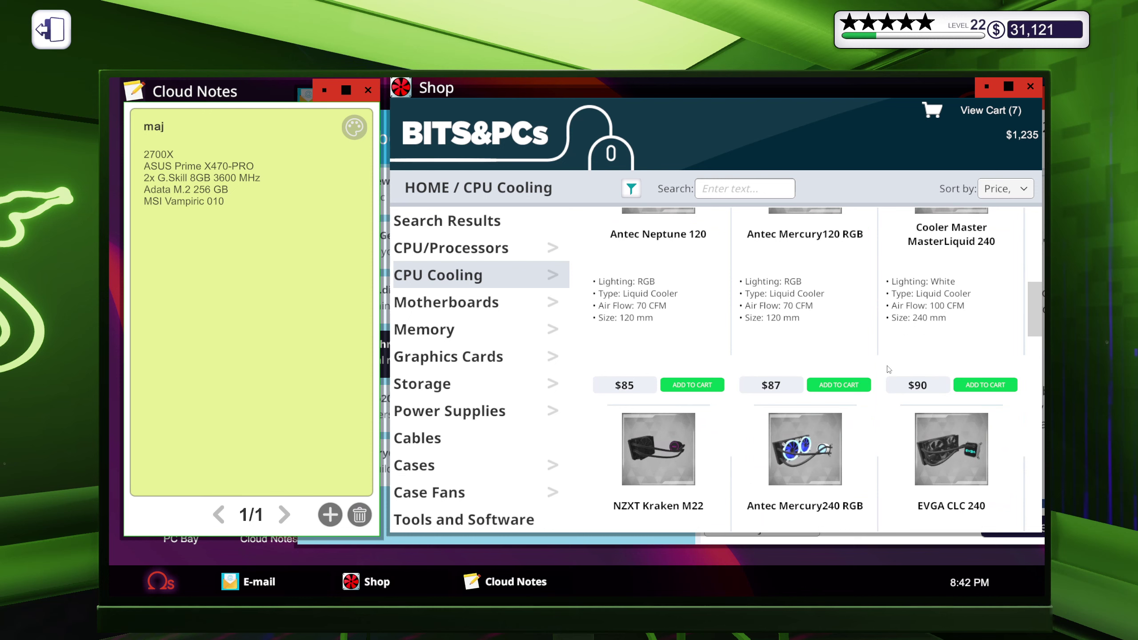
pyautogui.scroll(-1, 888, 369)
pyautogui.scroll(-2, 887, 369)
pyautogui.scroll(-2, 888, 370)
pyautogui.scroll(-2, 880, 364)
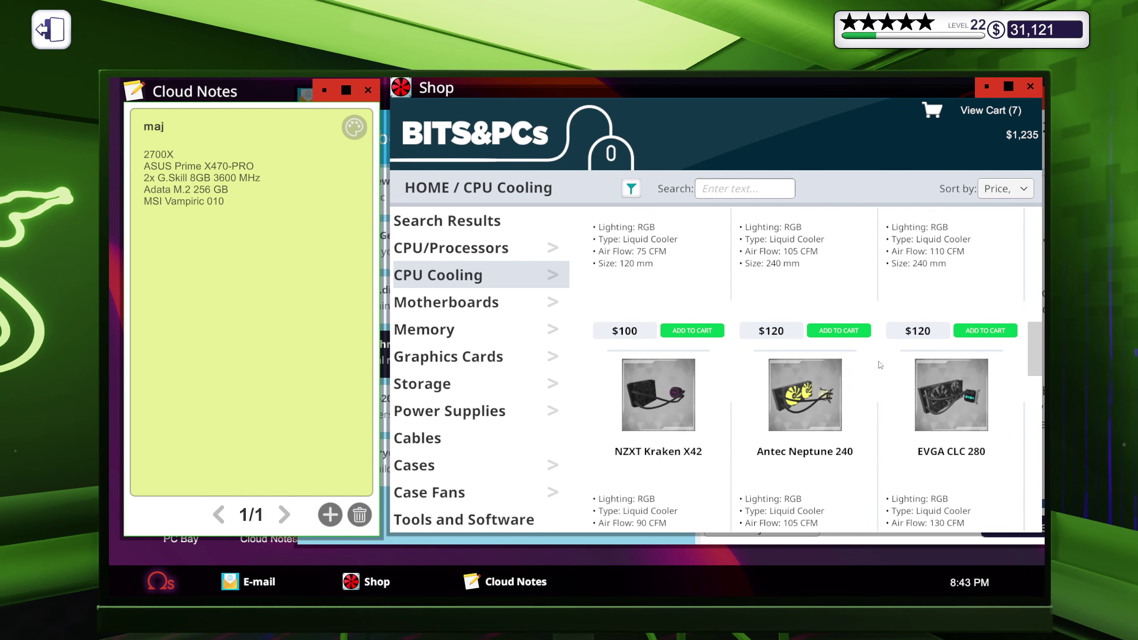
pyautogui.scroll(-2, 879, 365)
pyautogui.scroll(-2, 880, 365)
pyautogui.scroll(-2, 880, 364)
pyautogui.scroll(-1, 871, 366)
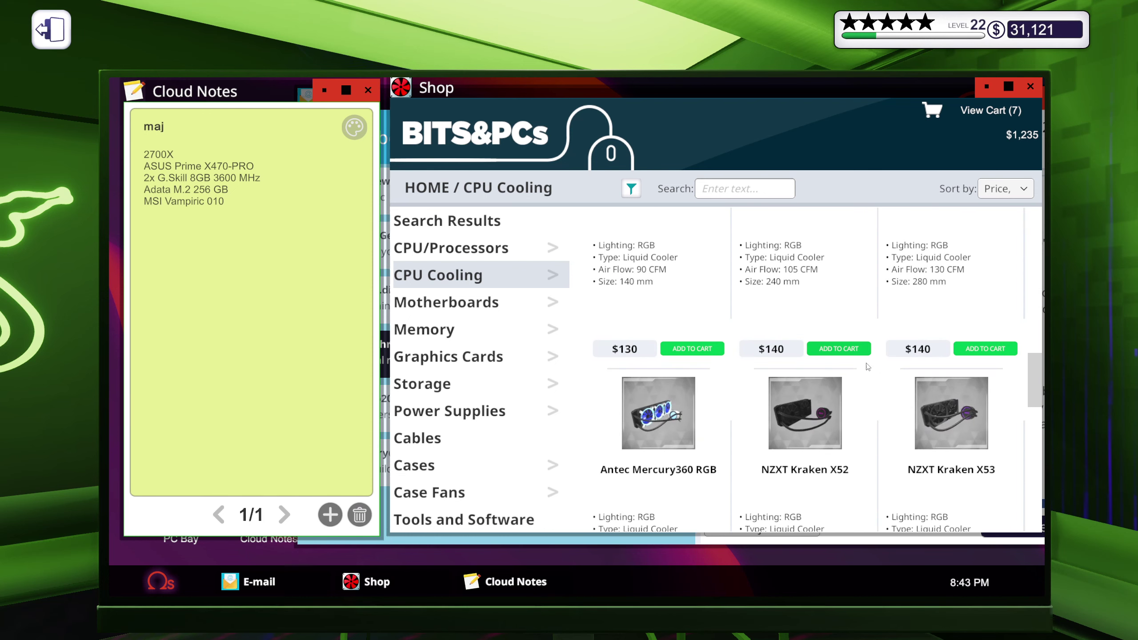
pyautogui.scroll(-2, 861, 374)
pyautogui.scroll(-1, 861, 374)
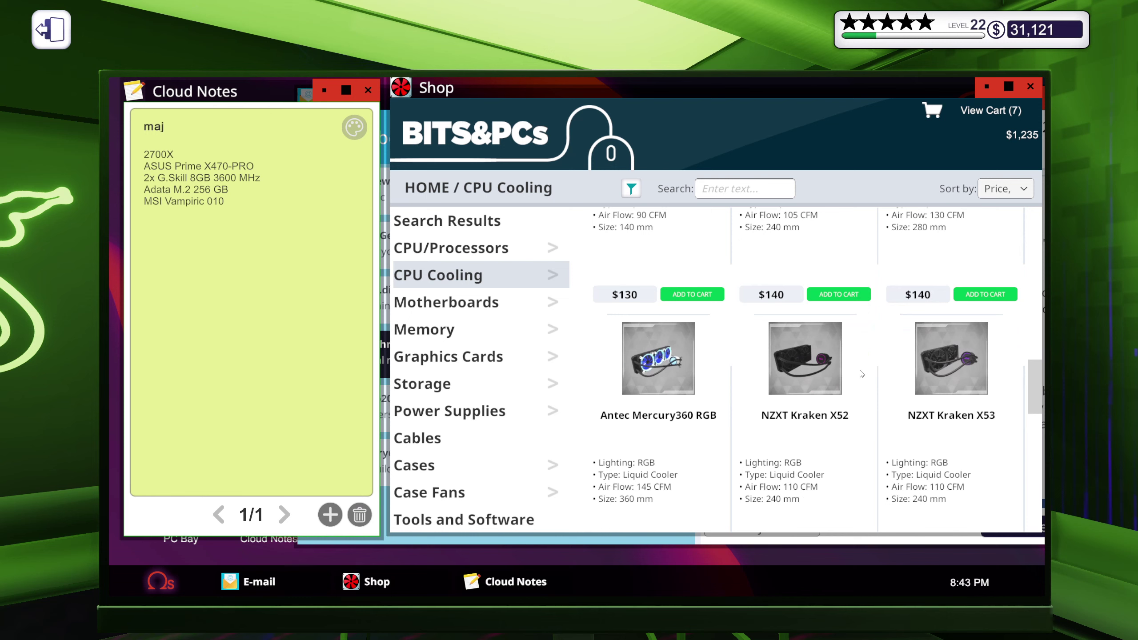
pyautogui.scroll(-1, 861, 374)
pyautogui.scroll(-1, 861, 373)
pyautogui.scroll(-2, 861, 374)
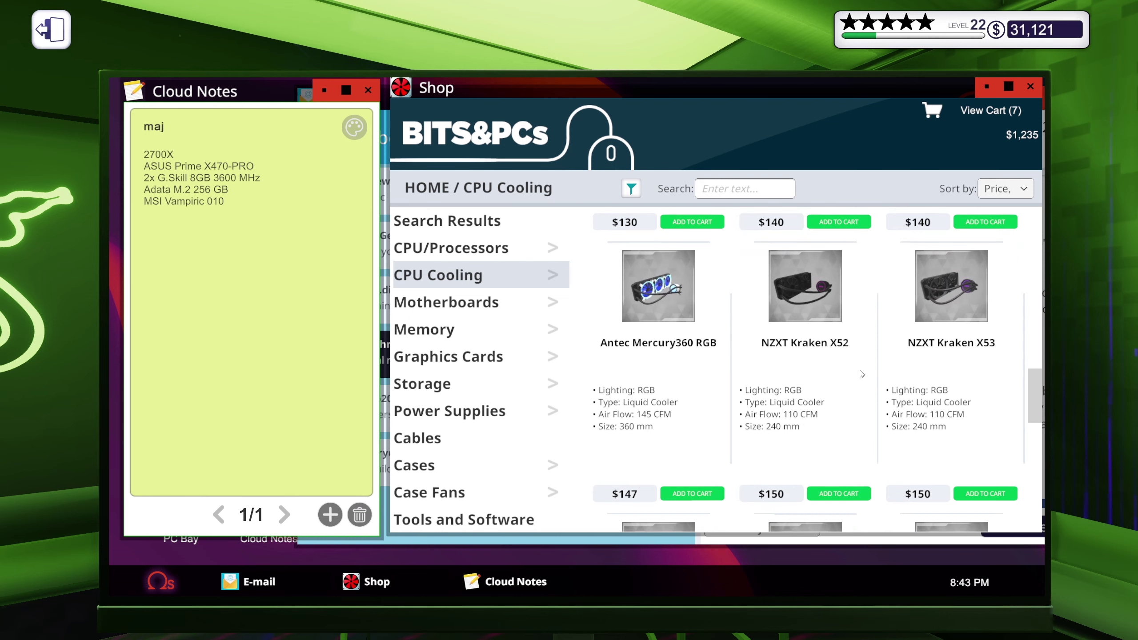
pyautogui.scroll(-2, 861, 374)
pyautogui.scroll(-3, 861, 373)
pyautogui.scroll(-2, 861, 374)
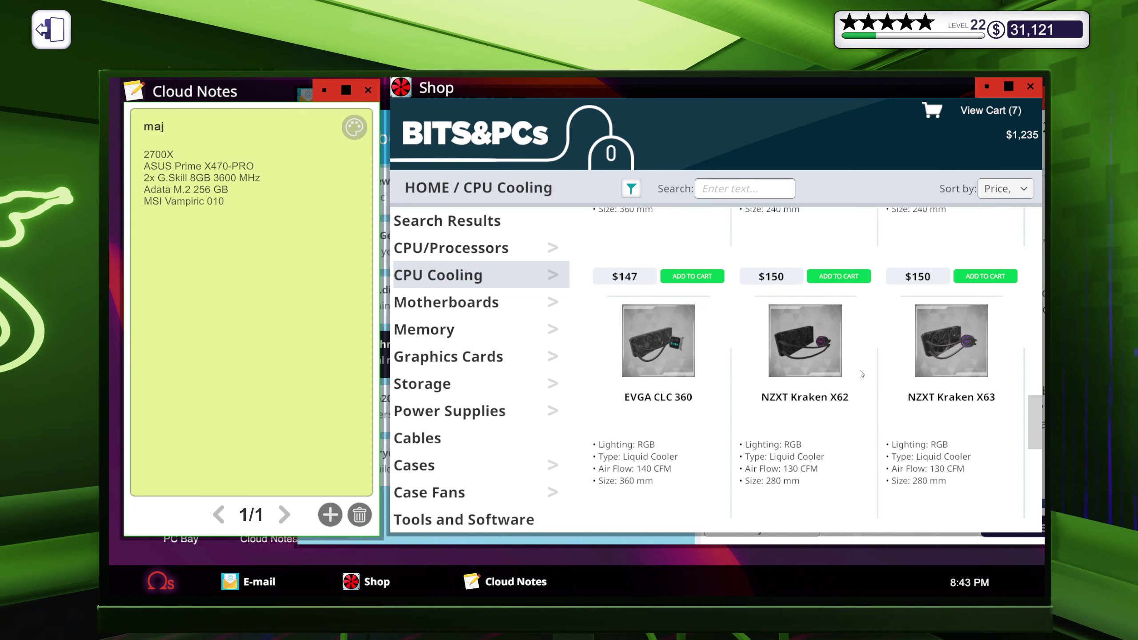
pyautogui.scroll(-1, 860, 373)
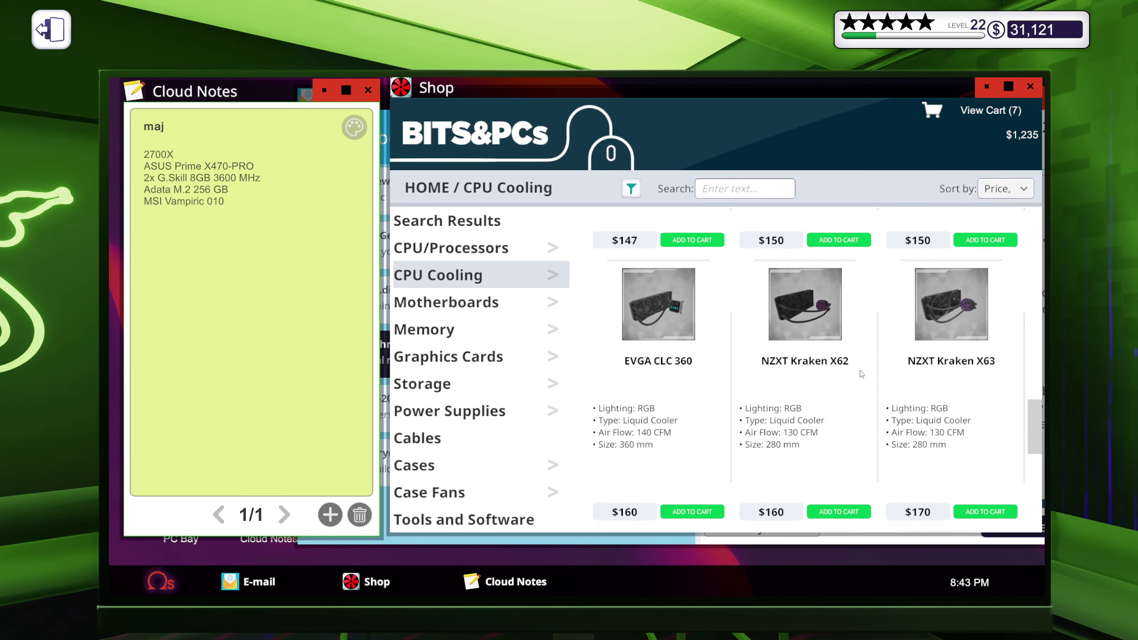
pyautogui.scroll(-3, 861, 374)
pyautogui.scroll(-2, 860, 374)
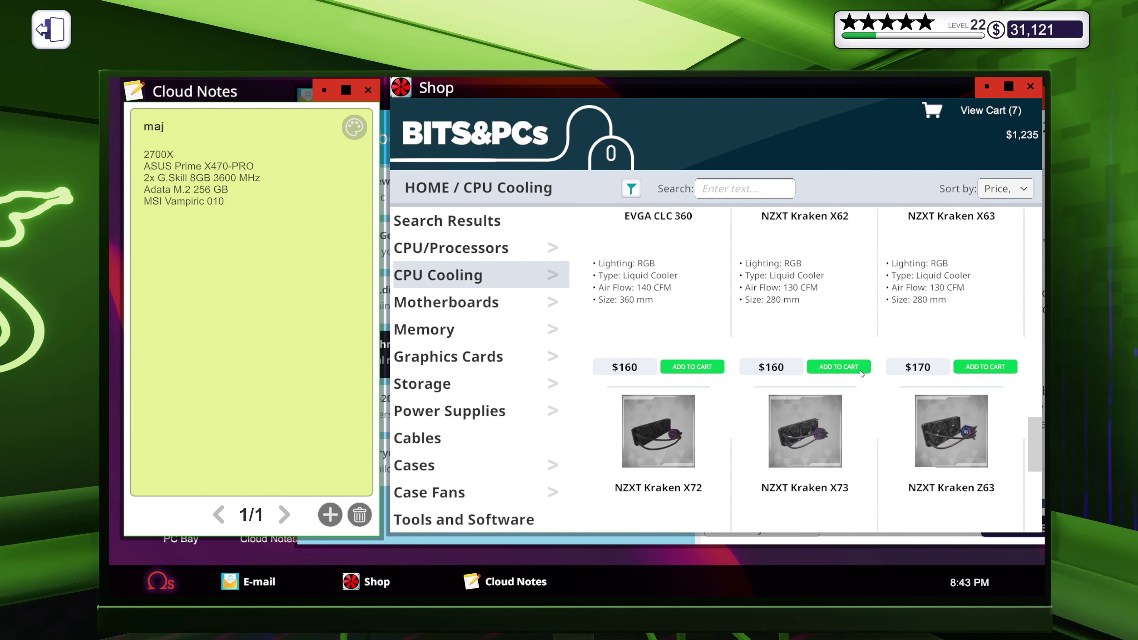
pyautogui.scroll(-2, 861, 374)
pyautogui.scroll(-1, 861, 374)
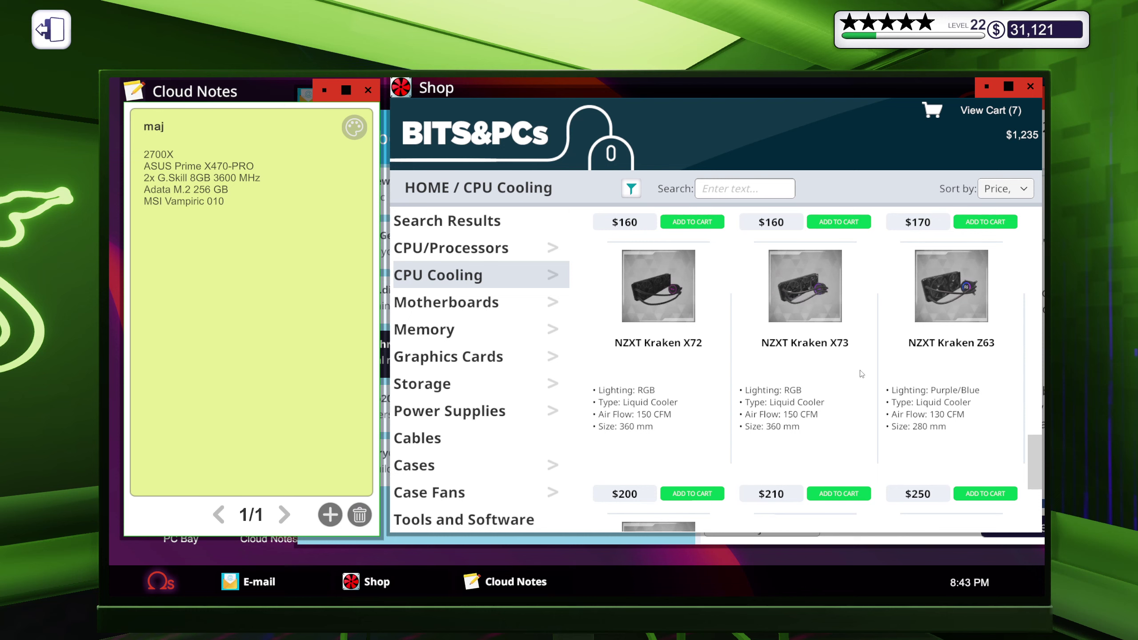
pyautogui.scroll(3, 862, 374)
pyautogui.scroll(2, 861, 374)
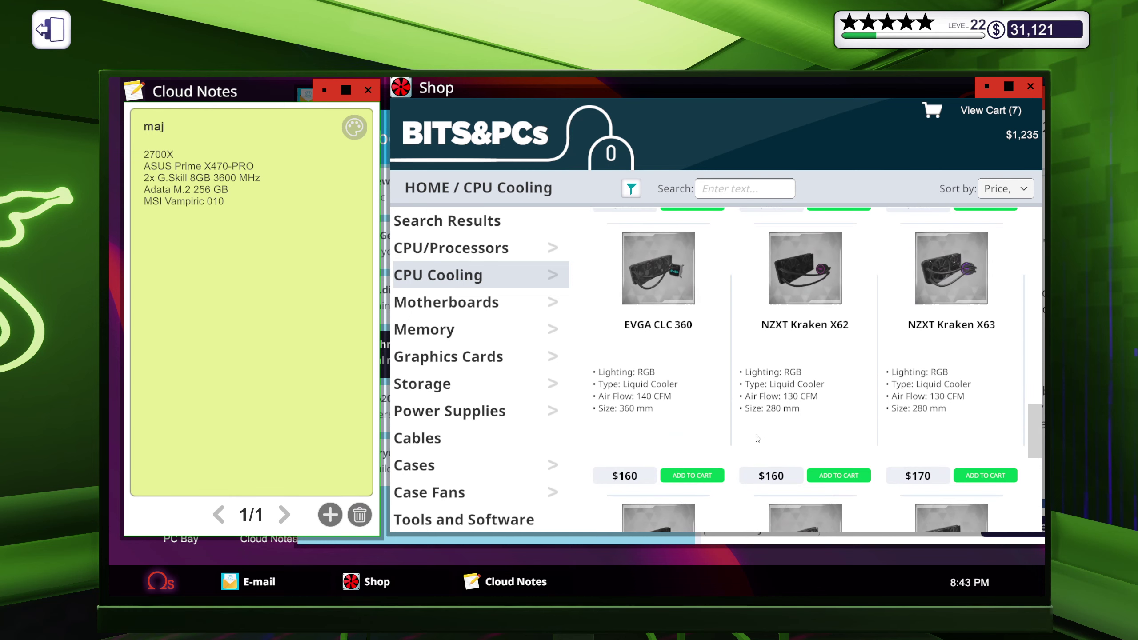
pyautogui.click(692, 476)
pyautogui.write('EV')
pyautogui.write('GA C')
pyautogui.write('LC 360')
pyautogui.moveTo(909, 94); pyautogui.dragTo(472, 102)
pyautogui.scroll(-3, 861, 313)
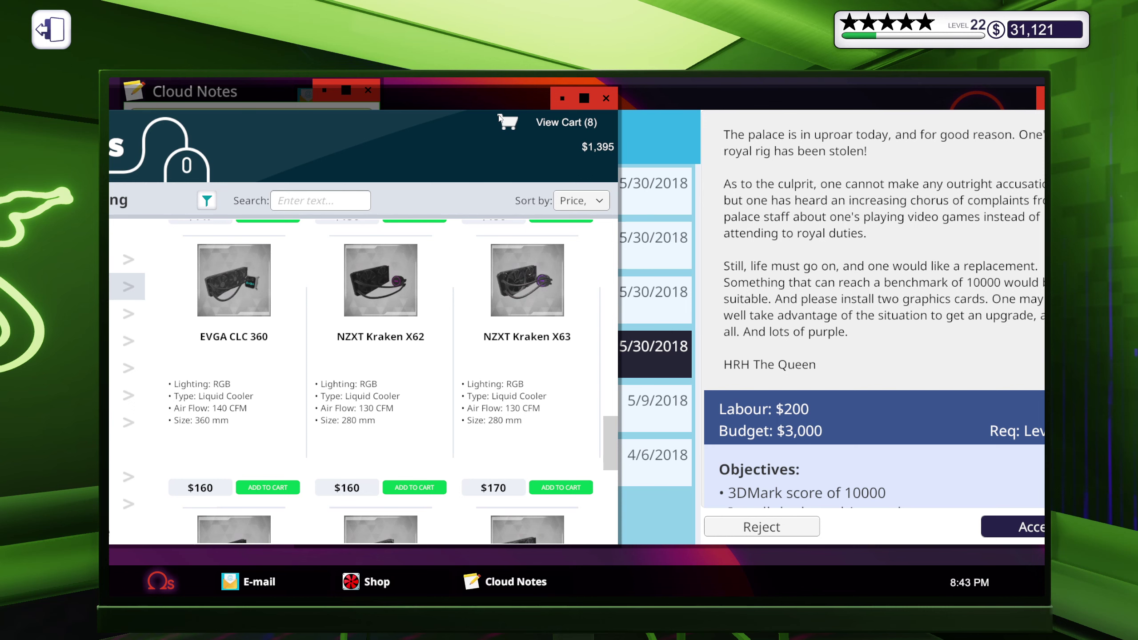
pyautogui.moveTo(496, 103); pyautogui.dragTo(519, 93)
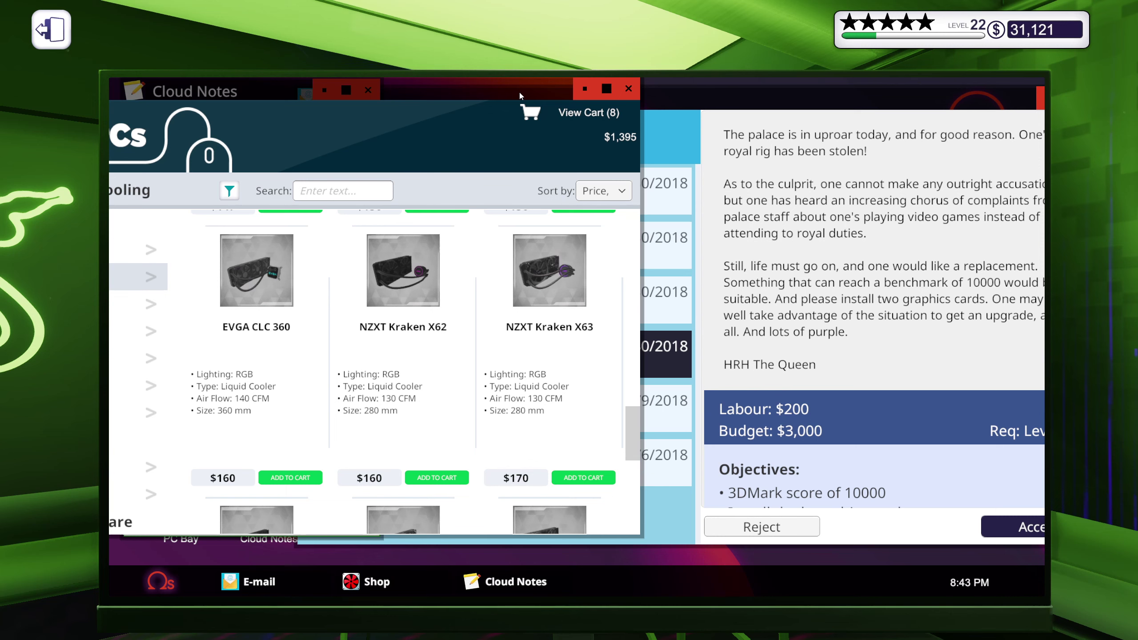
pyautogui.moveTo(519, 93)
pyautogui.mouseDown()
pyautogui.moveTo(854, 91)
pyautogui.moveTo(918, 71)
pyautogui.mouseUp()
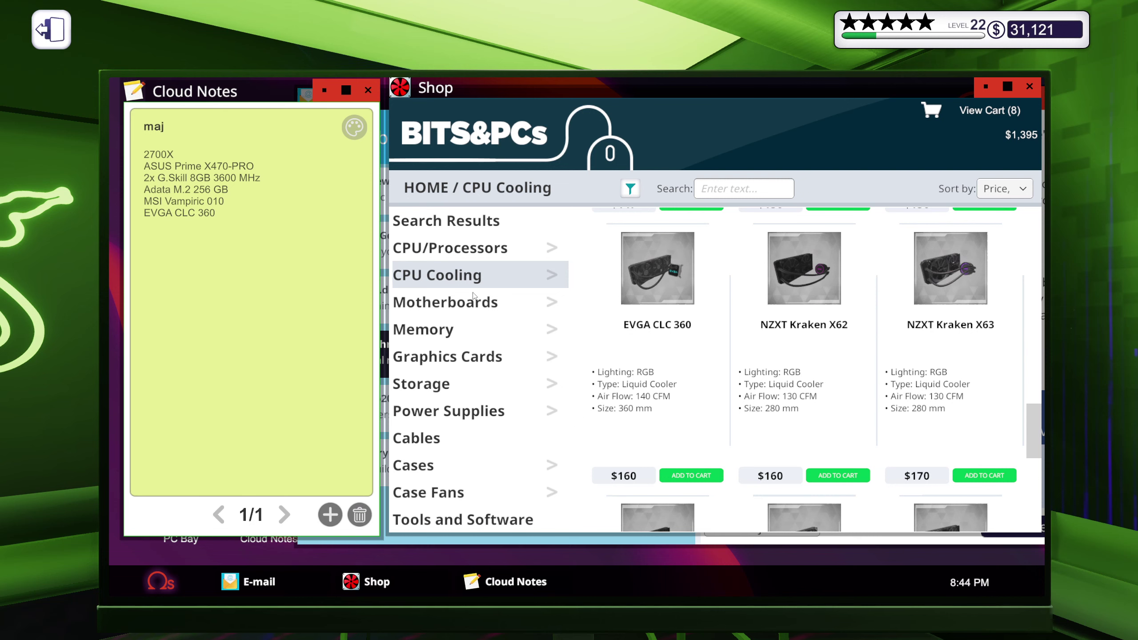
# List graphics cards with the most expensive first.
pyautogui.click(448, 362)
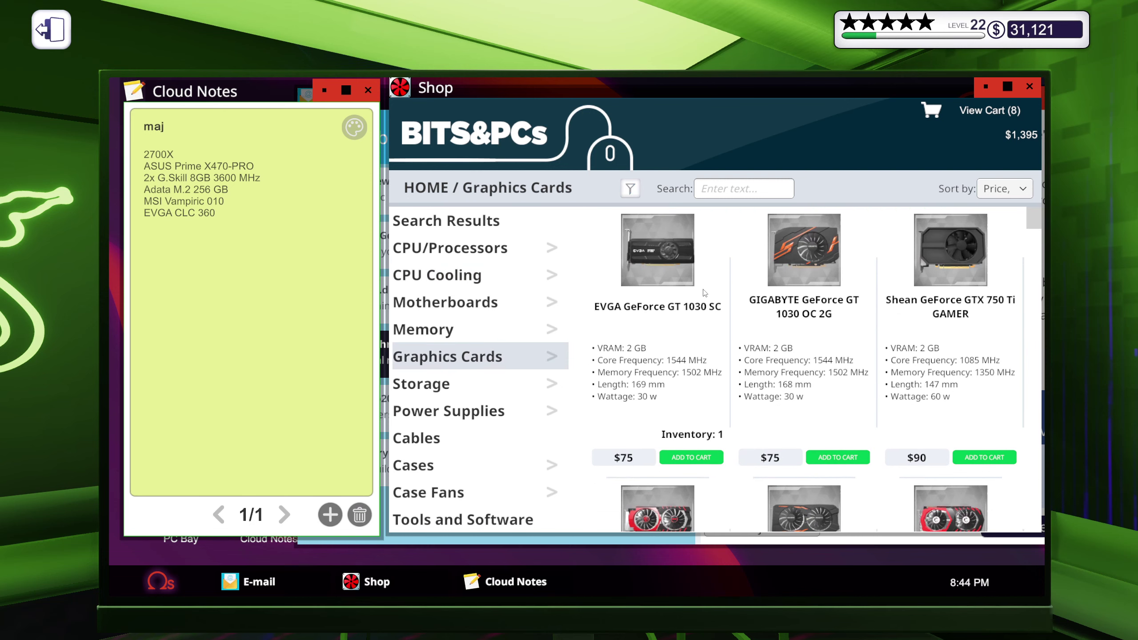
pyautogui.click(1003, 189)
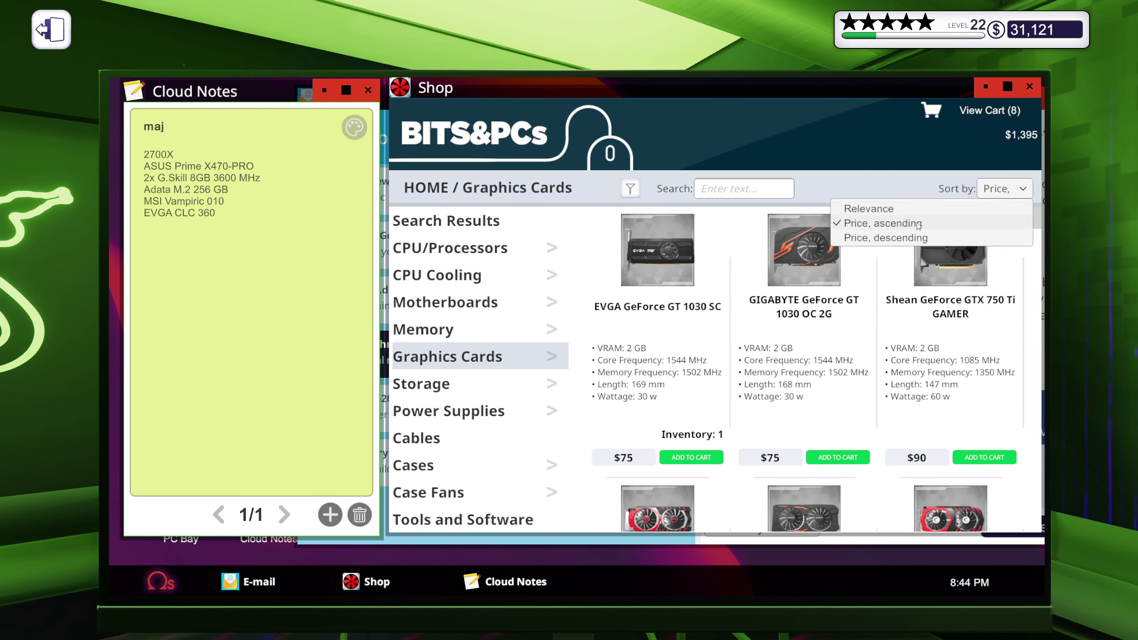
pyautogui.click(898, 238)
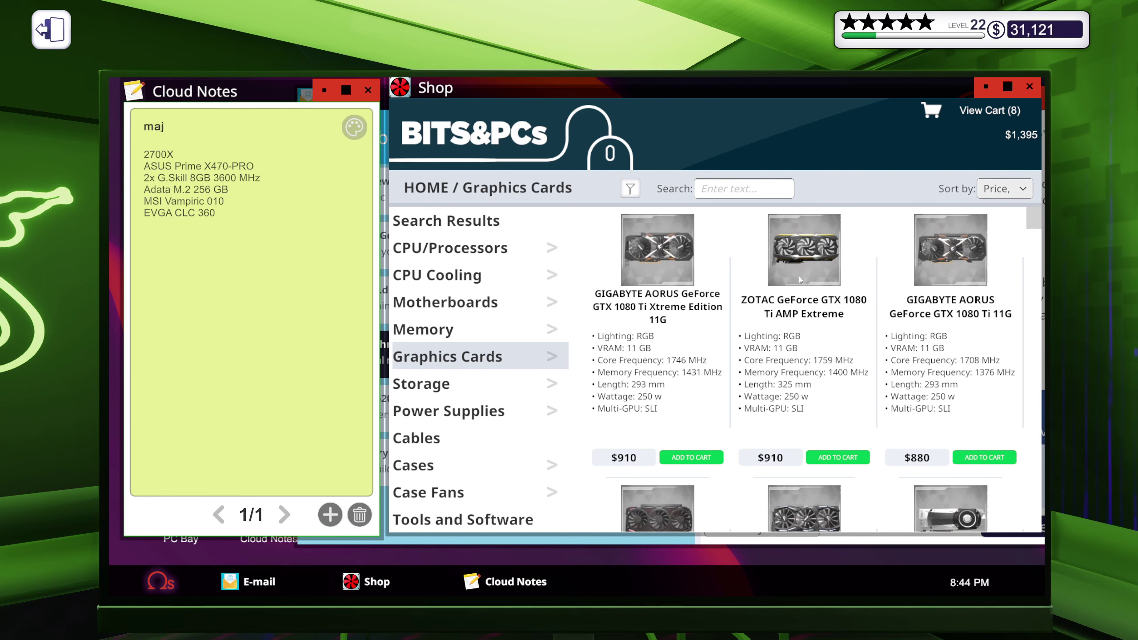
pyautogui.scroll(-3, 798, 276)
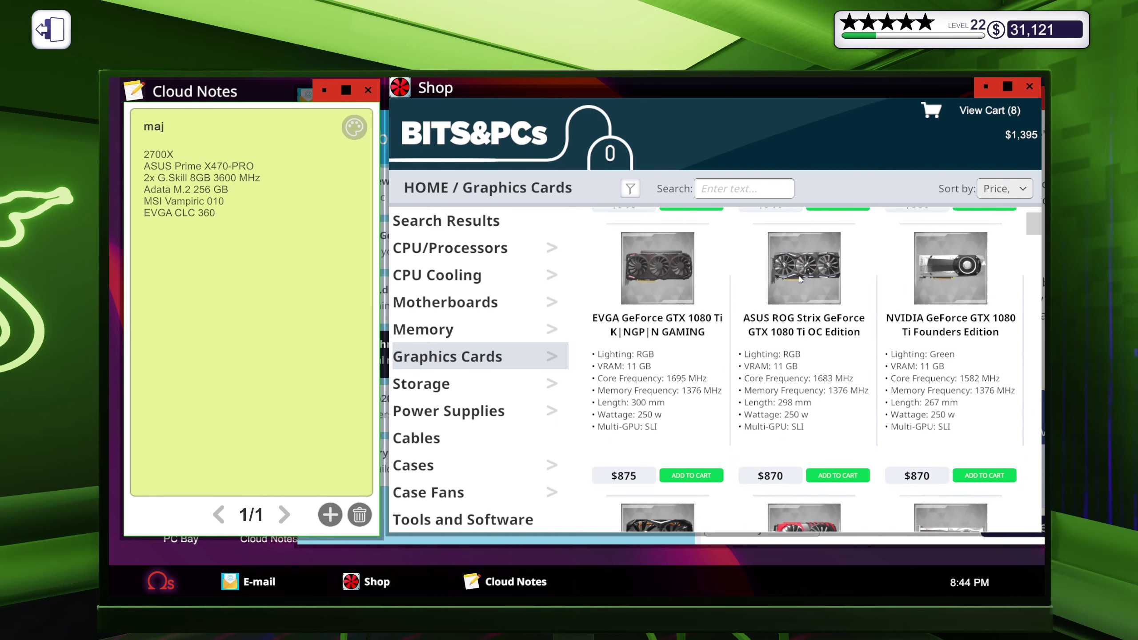
pyautogui.scroll(-1, 799, 276)
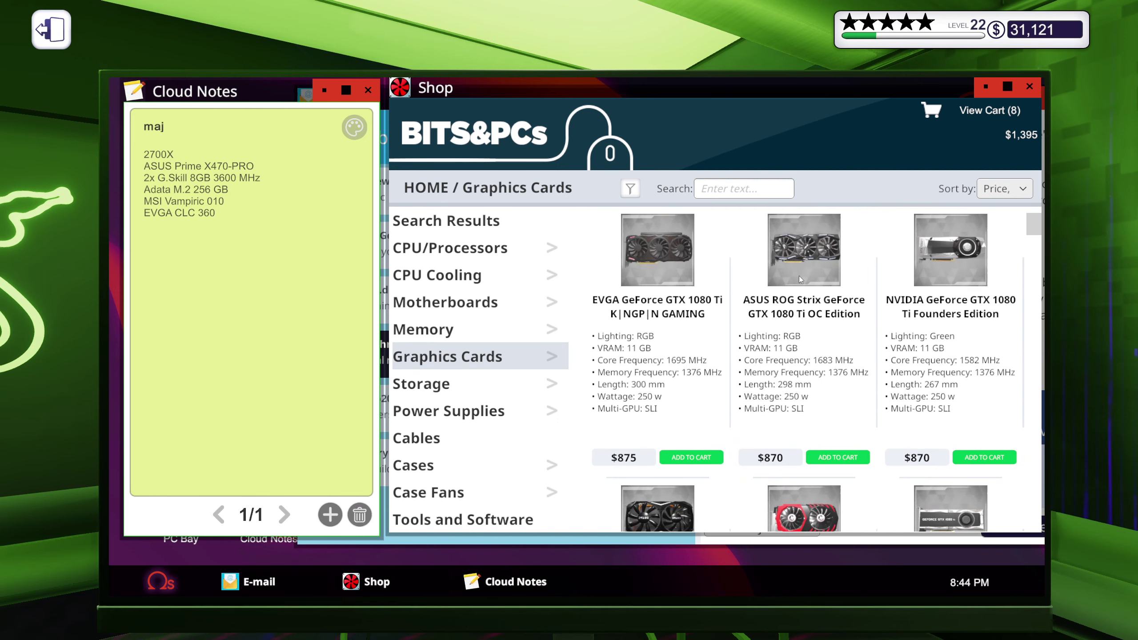
pyautogui.scroll(-3, 799, 276)
pyautogui.scroll(-1, 799, 279)
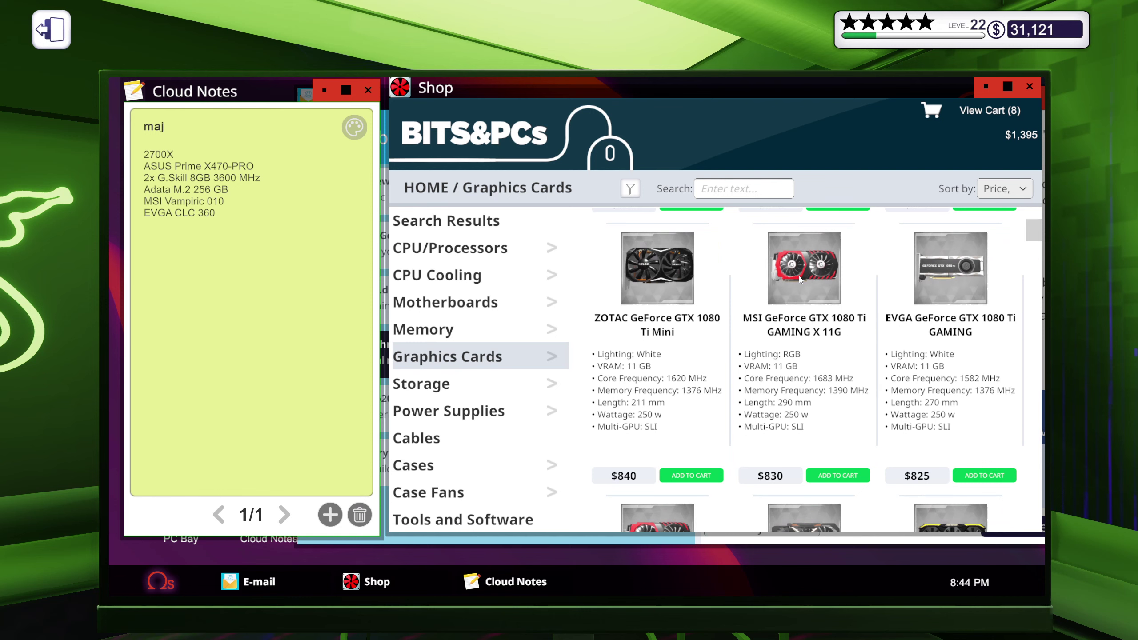
pyautogui.scroll(-3, 799, 279)
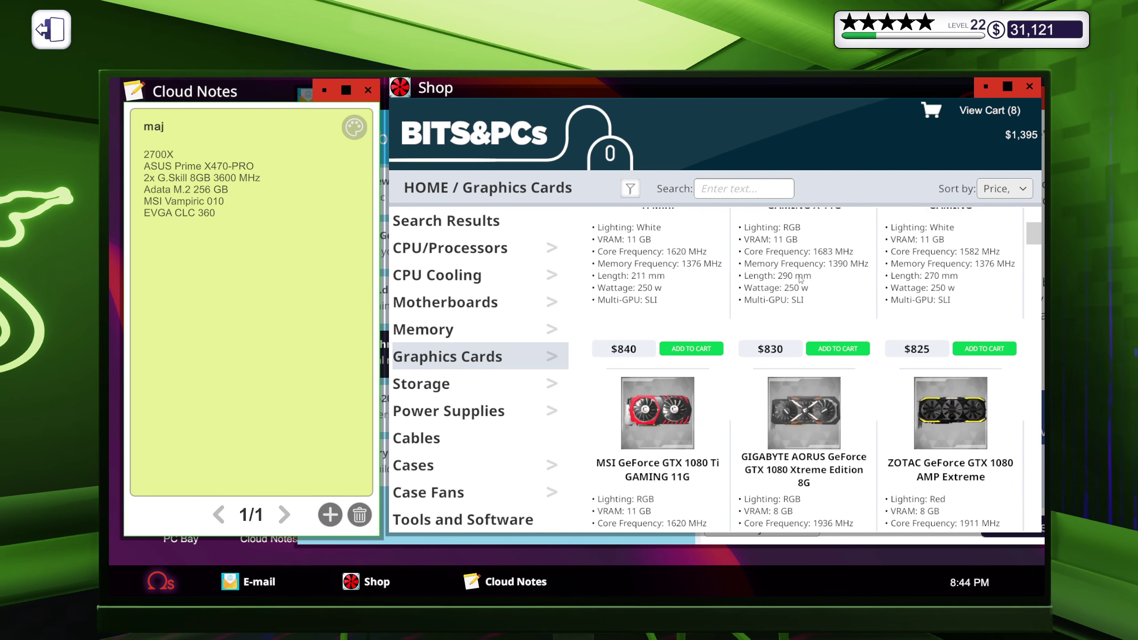
pyautogui.scroll(-3, 798, 279)
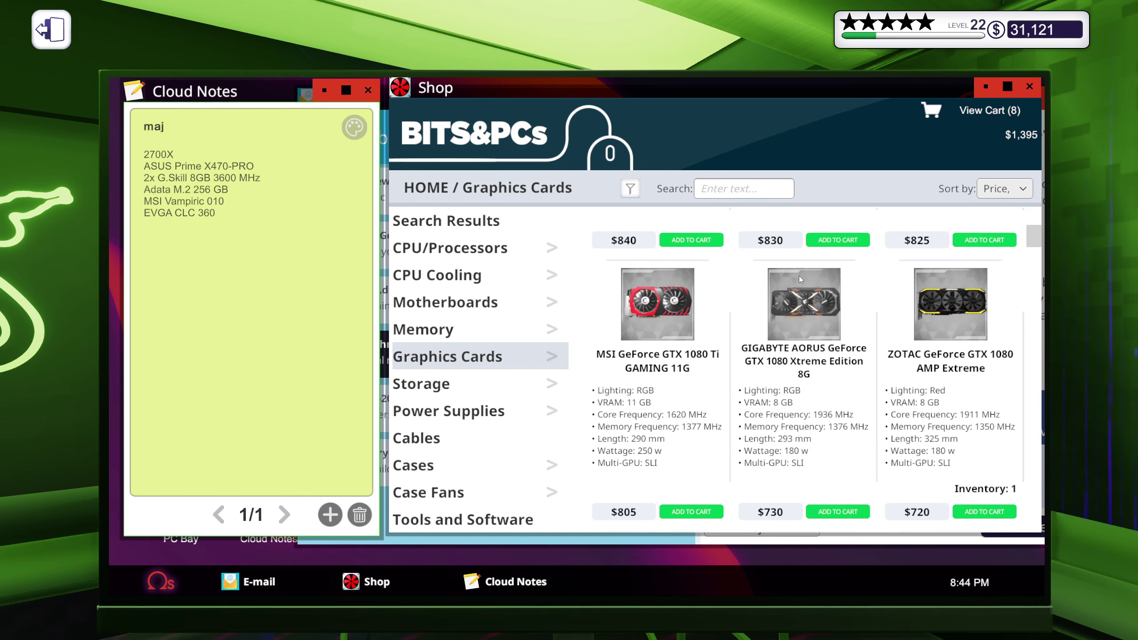
pyautogui.scroll(3, 799, 276)
pyautogui.scroll(3, 798, 276)
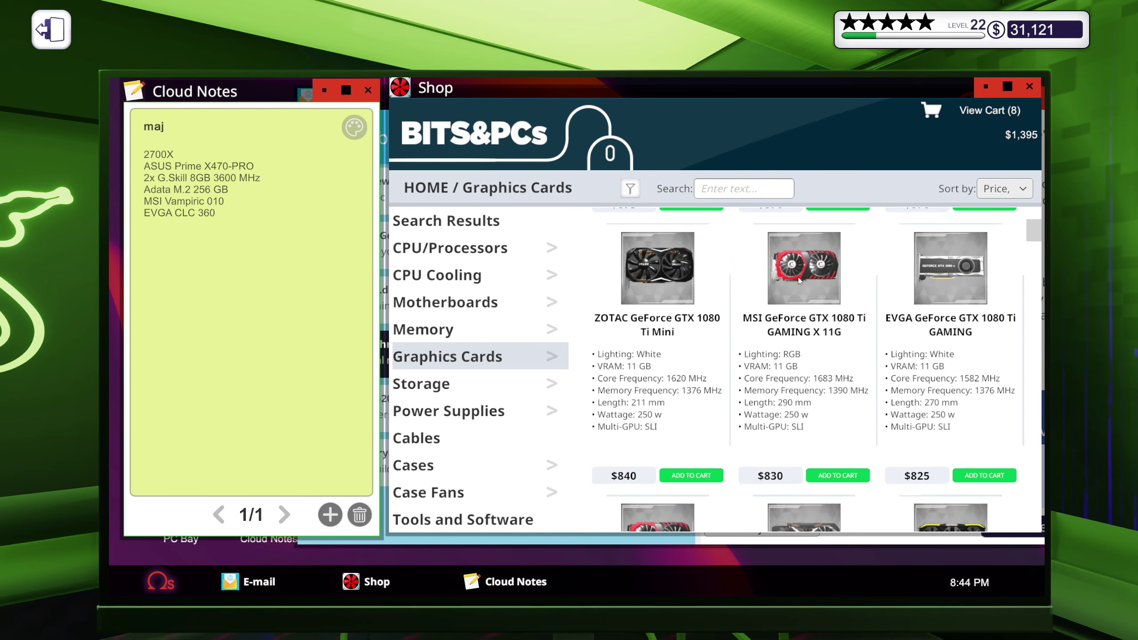
# Add the ZOTAC and MSI GTX 1080 Ti cards to the cart and view the checkout.
pyautogui.click(681, 478)
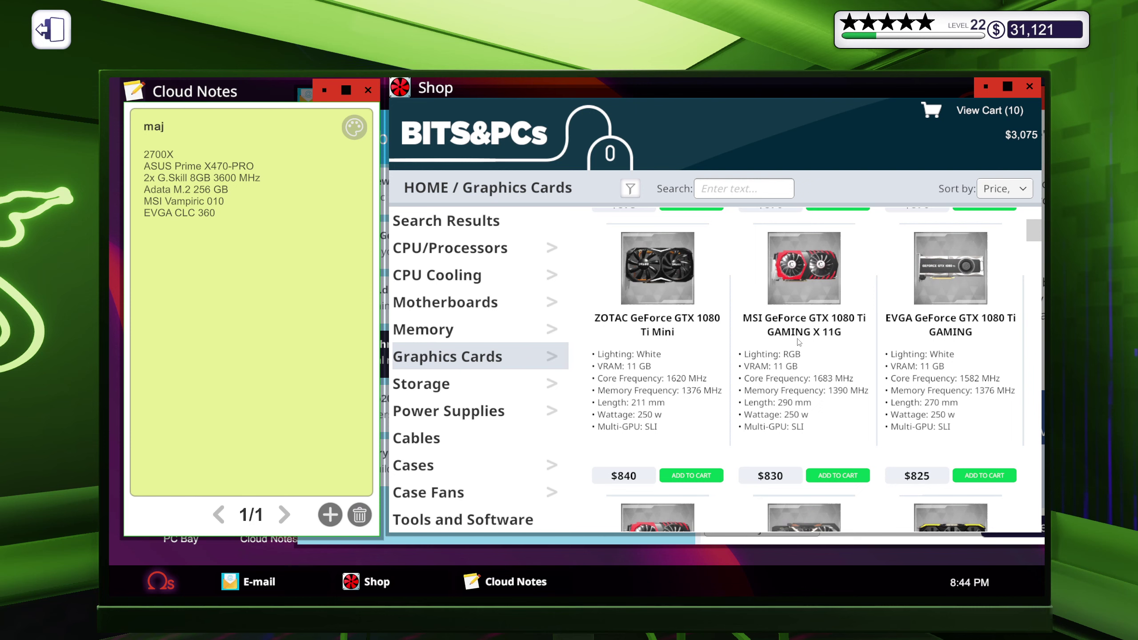
pyautogui.scroll(-3, 798, 343)
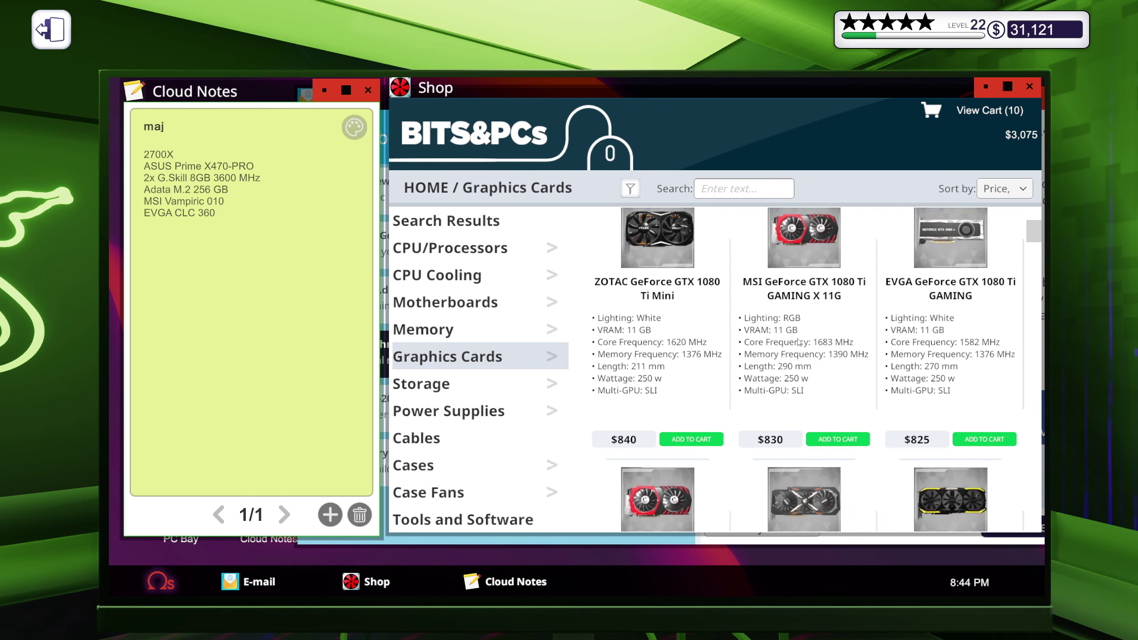
pyautogui.scroll(-3, 798, 342)
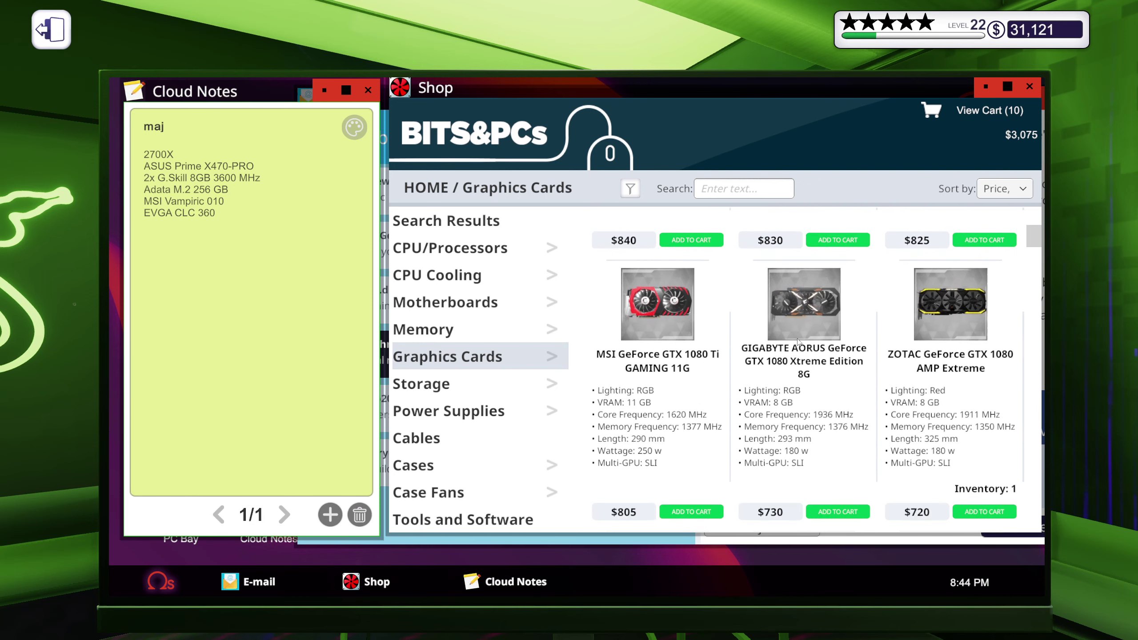
pyautogui.scroll(-1, 798, 343)
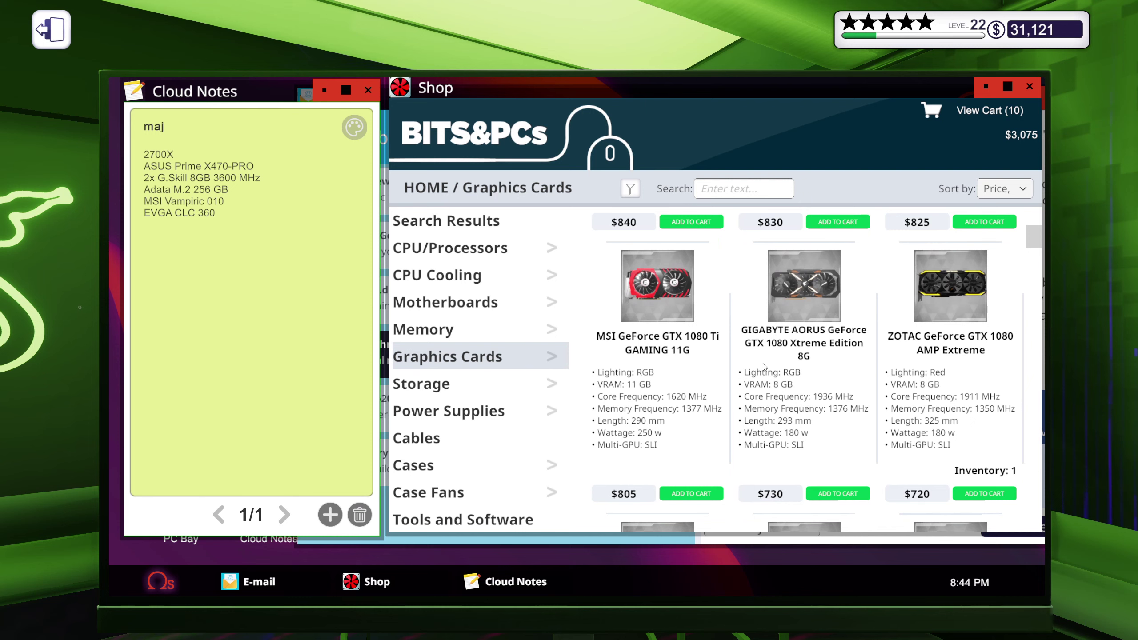
pyautogui.click(691, 494)
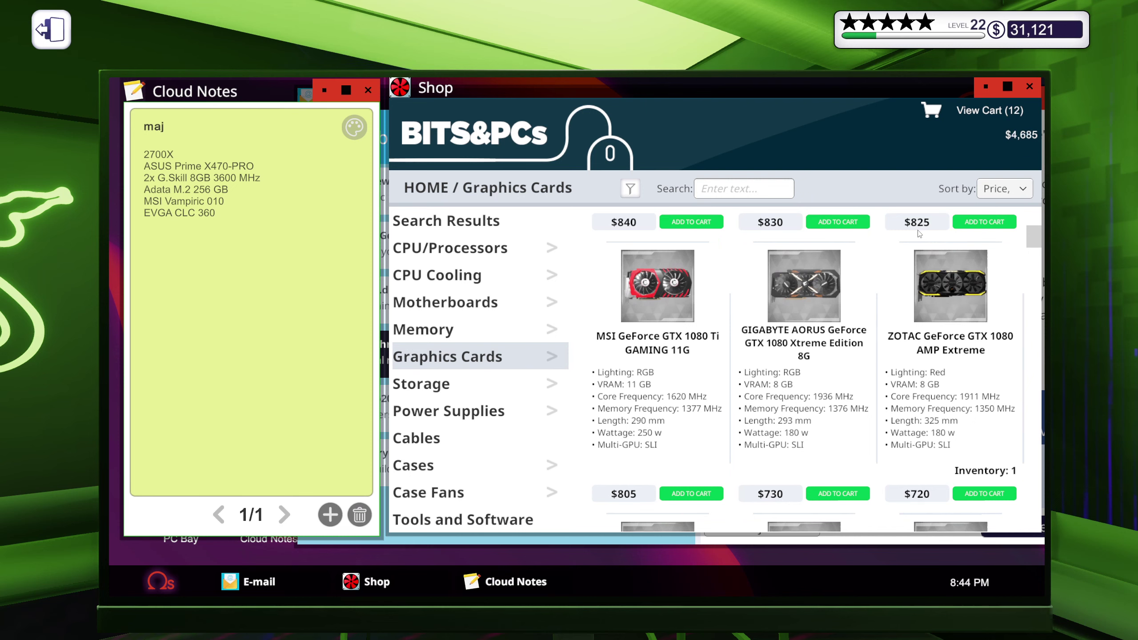
pyautogui.click(990, 110)
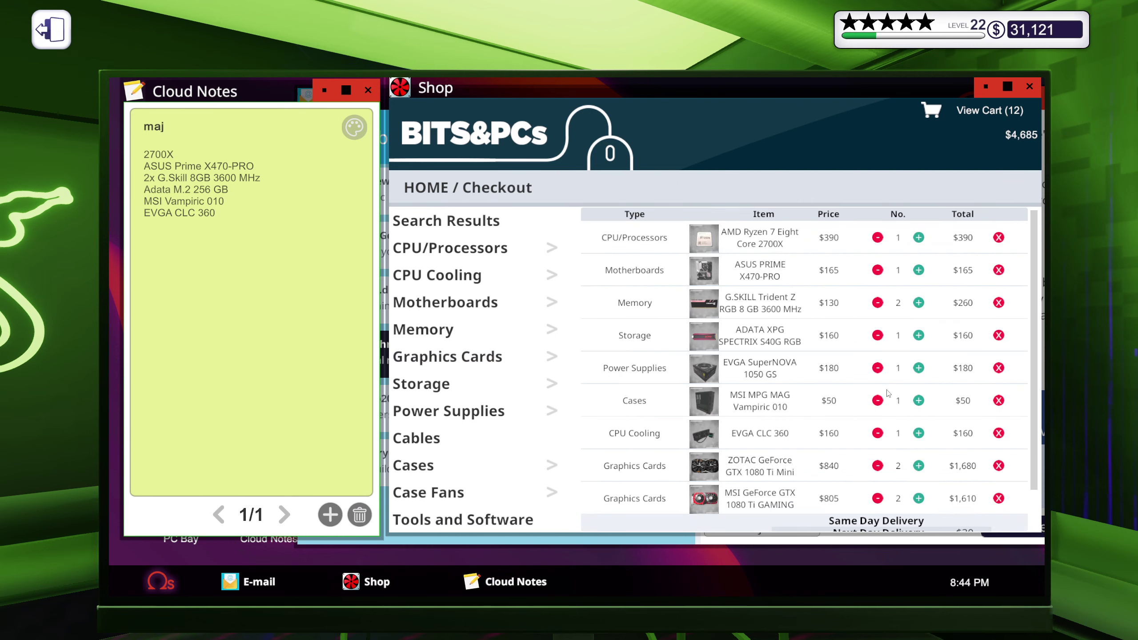
# Remove the ZOTAC GTX 1080 Ti Mini cards from the cart.
pyautogui.click(999, 465)
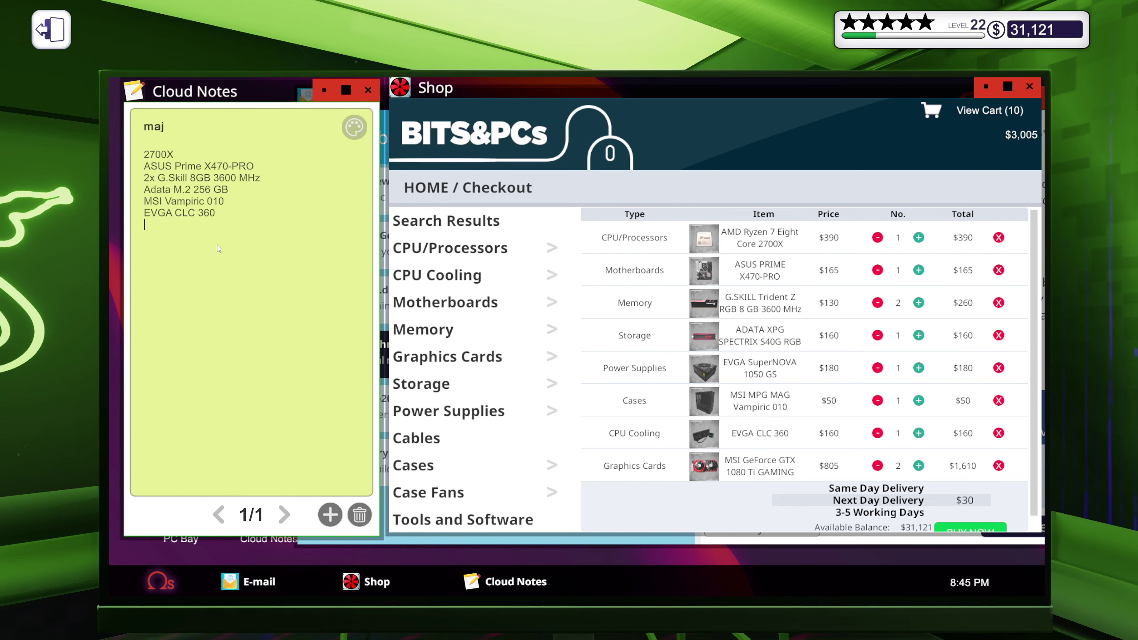
pyautogui.write('MSI ')
pyautogui.write('1080 Ti')
# Place the insertion point before 'MSI 1080 Ti' in the note to prefix '2x '.
pyautogui.click(142, 226)
pyautogui.write('2x')
# Create a second blank note in Cloud Notes and bring up the e-mail inbox.
pyautogui.click(330, 516)
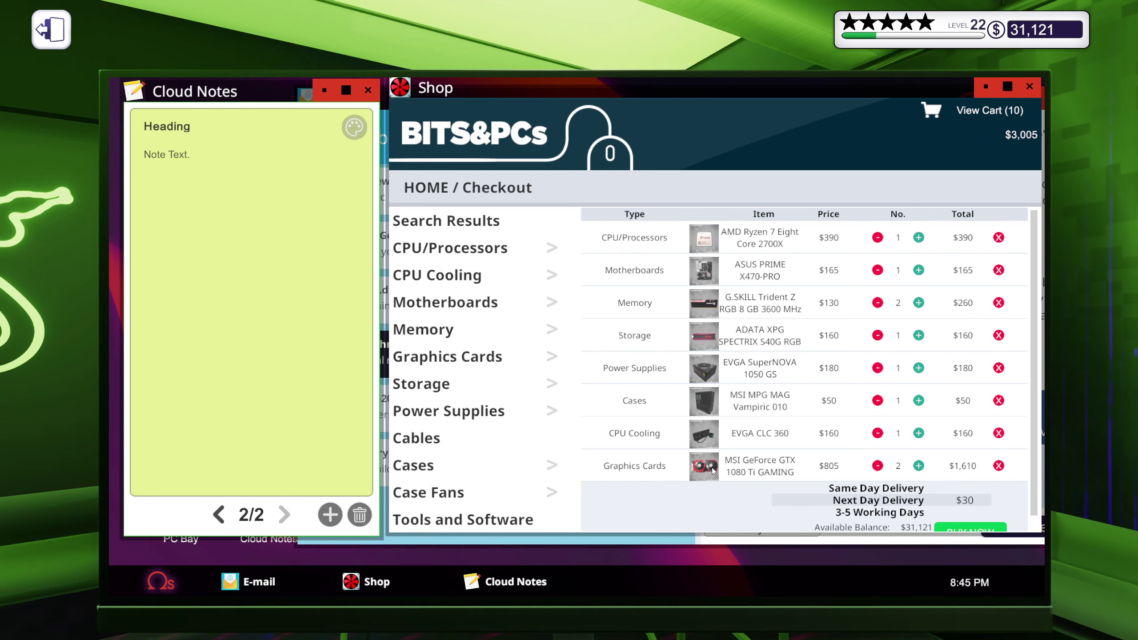
pyautogui.click(239, 589)
pyautogui.scroll(-3, 815, 481)
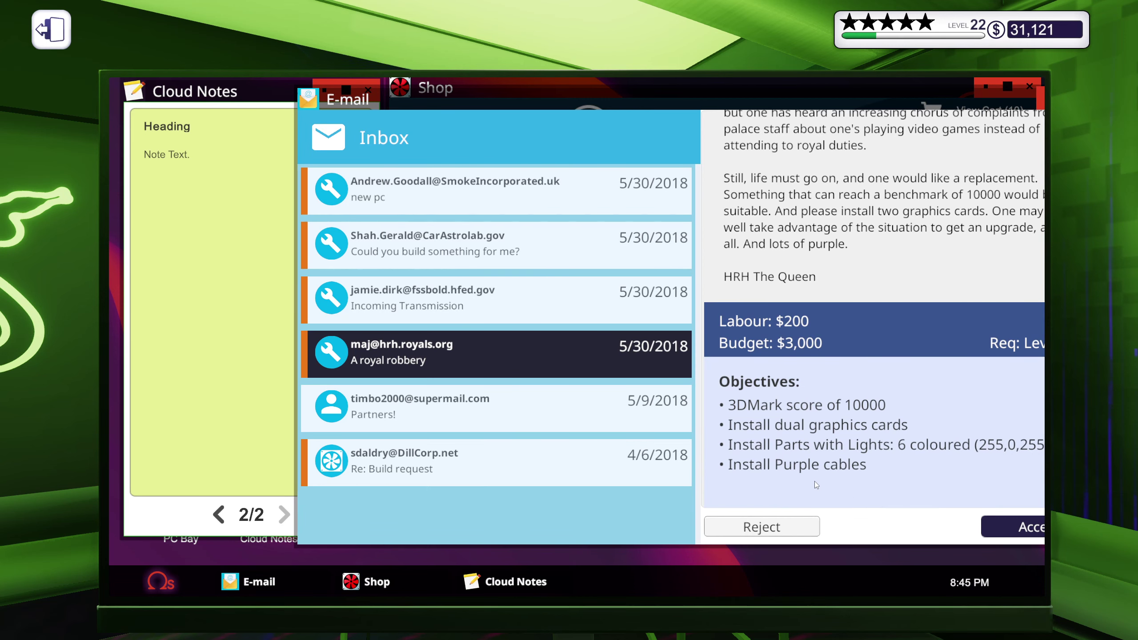
# Accept the royal robbery job and read the Incoming Transmission e-mail beside the notes.
pyautogui.click(1014, 527)
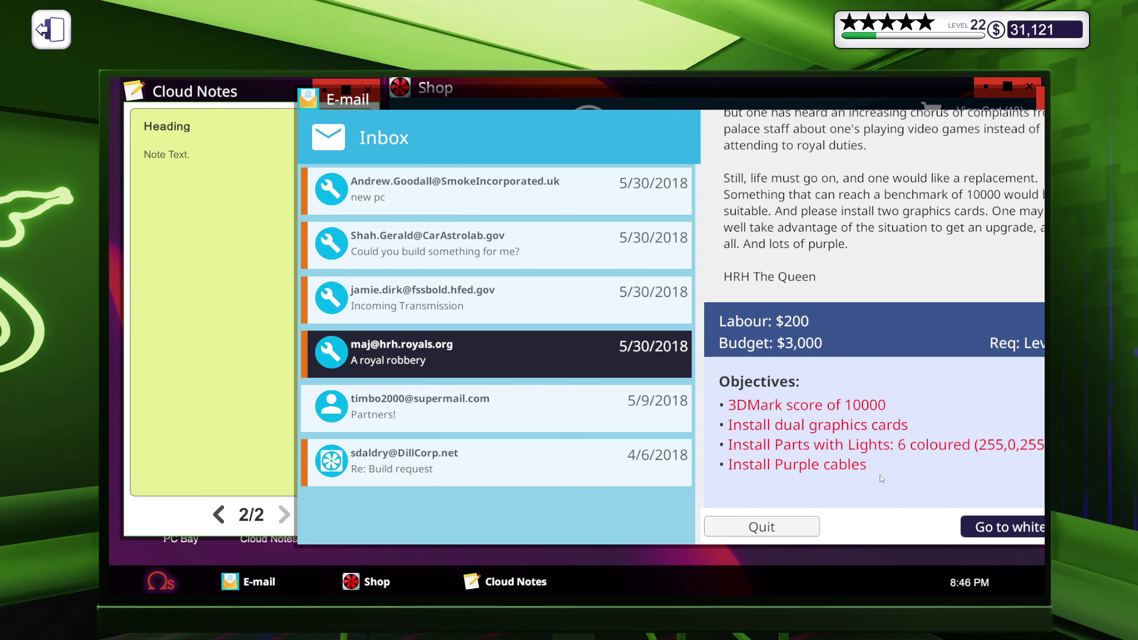
pyautogui.click(392, 308)
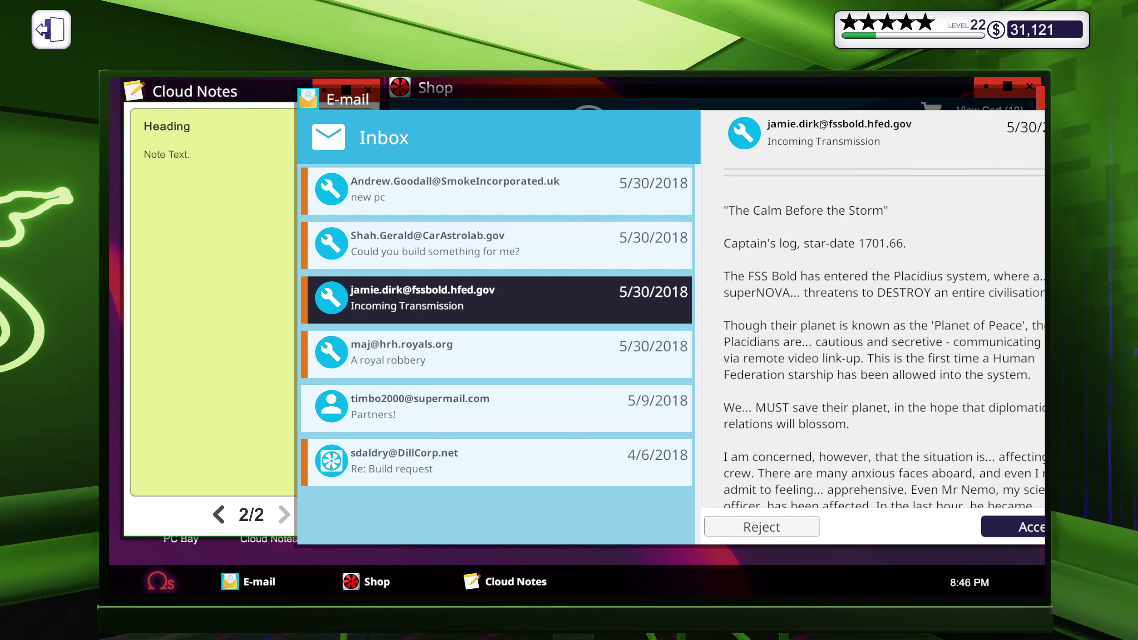
pyautogui.moveTo(809, 93); pyautogui.dragTo(755, 85)
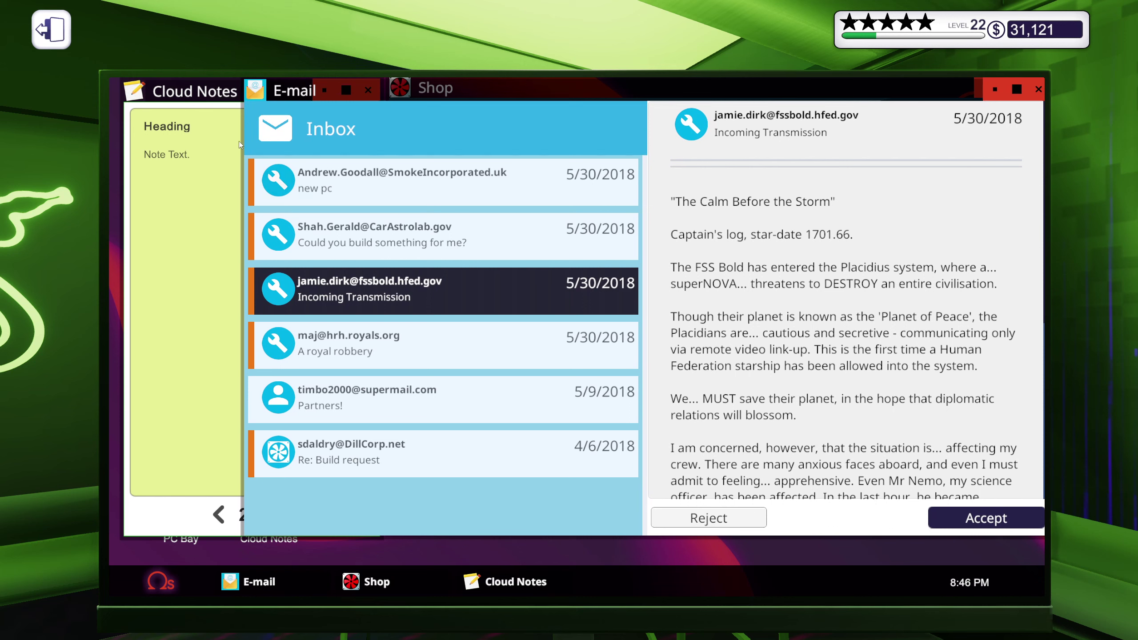
pyautogui.click(201, 119)
pyautogui.moveTo(211, 132); pyautogui.dragTo(103, 129)
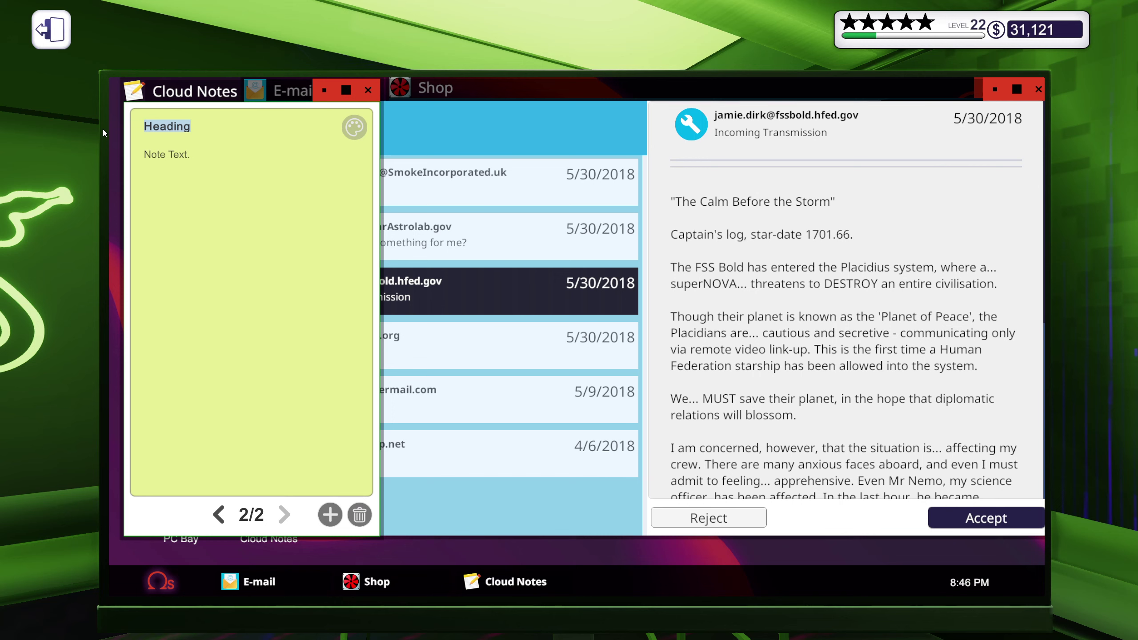
pyautogui.write('Jam')
pyautogui.write('ie')
pyautogui.write('.')
pyautogui.write('dirk')
pyautogui.click(209, 158)
pyautogui.hotkey('ctrl', 'a')
pyautogui.press('BackSpace')
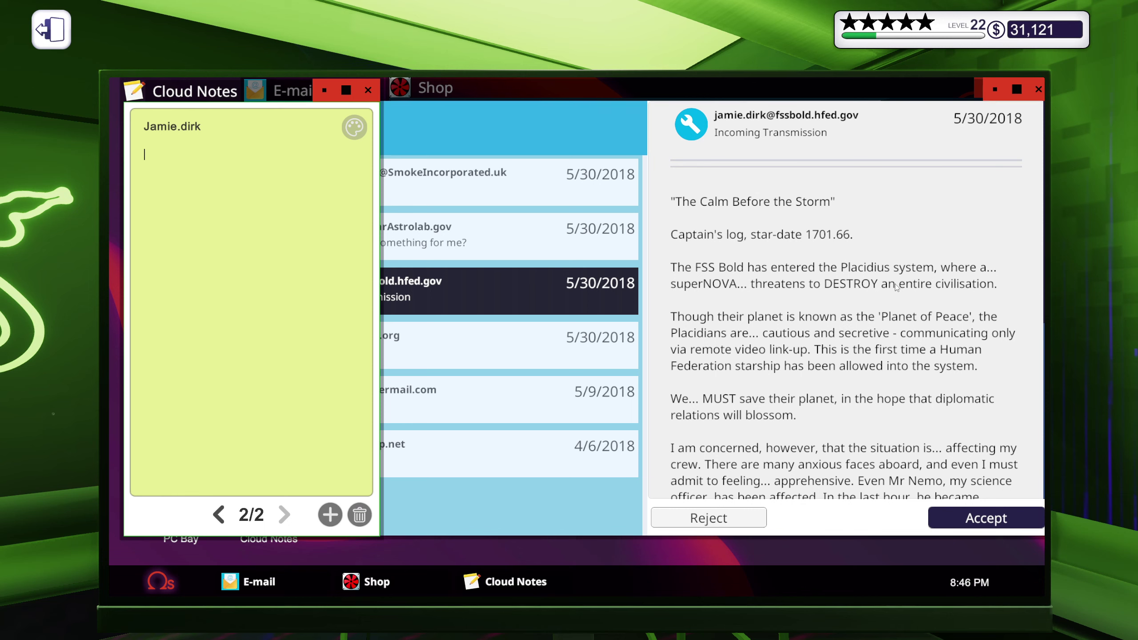
pyautogui.scroll(-3, 809, 282)
pyautogui.scroll(-3, 869, 291)
pyautogui.scroll(-2, 869, 292)
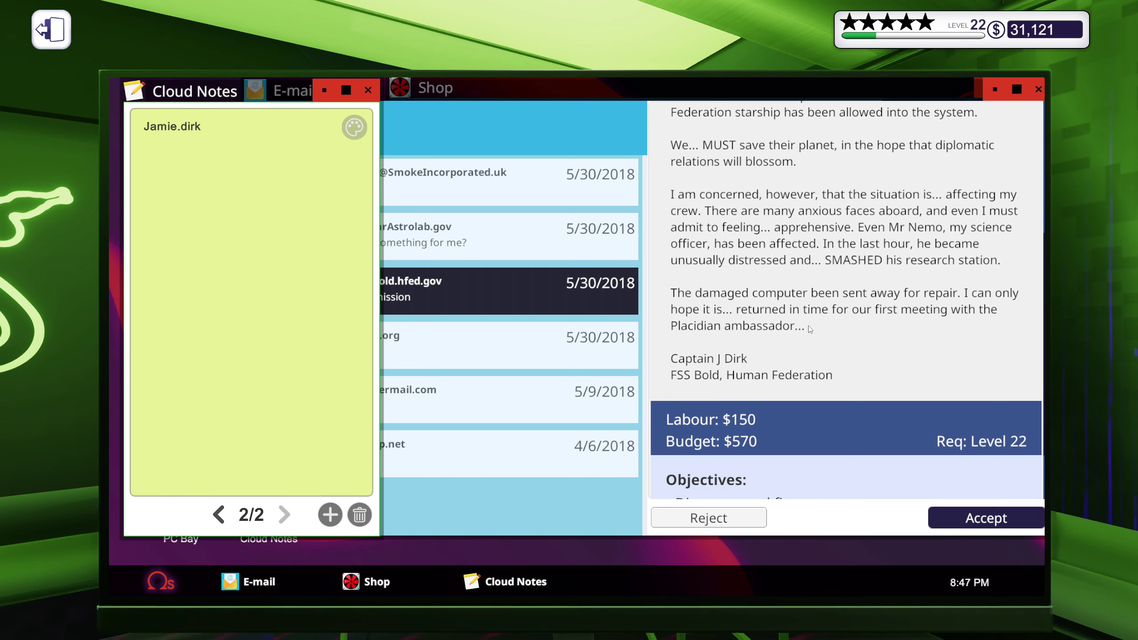
pyautogui.scroll(-2, 837, 372)
pyautogui.scroll(-2, 838, 373)
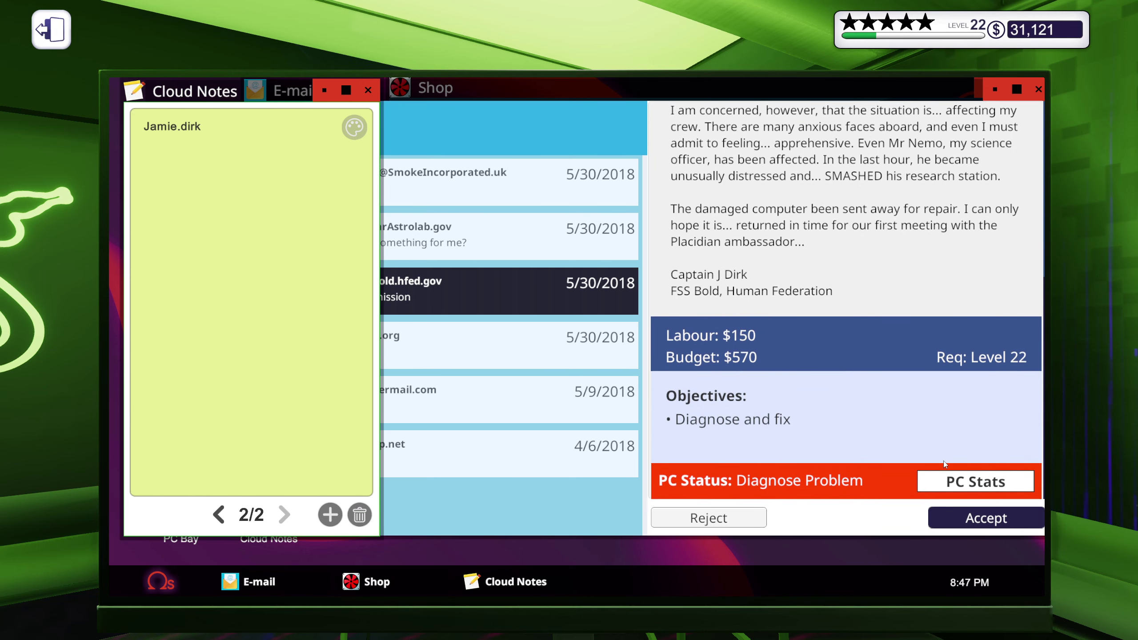
pyautogui.click(986, 519)
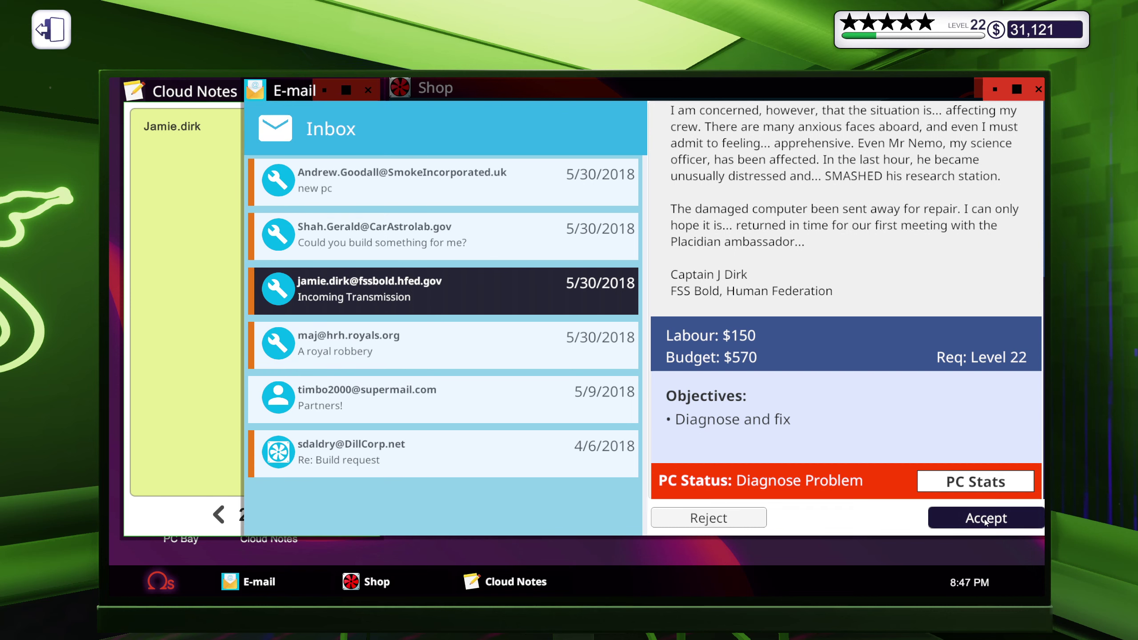
pyautogui.scroll(2, 837, 356)
pyautogui.scroll(4, 837, 354)
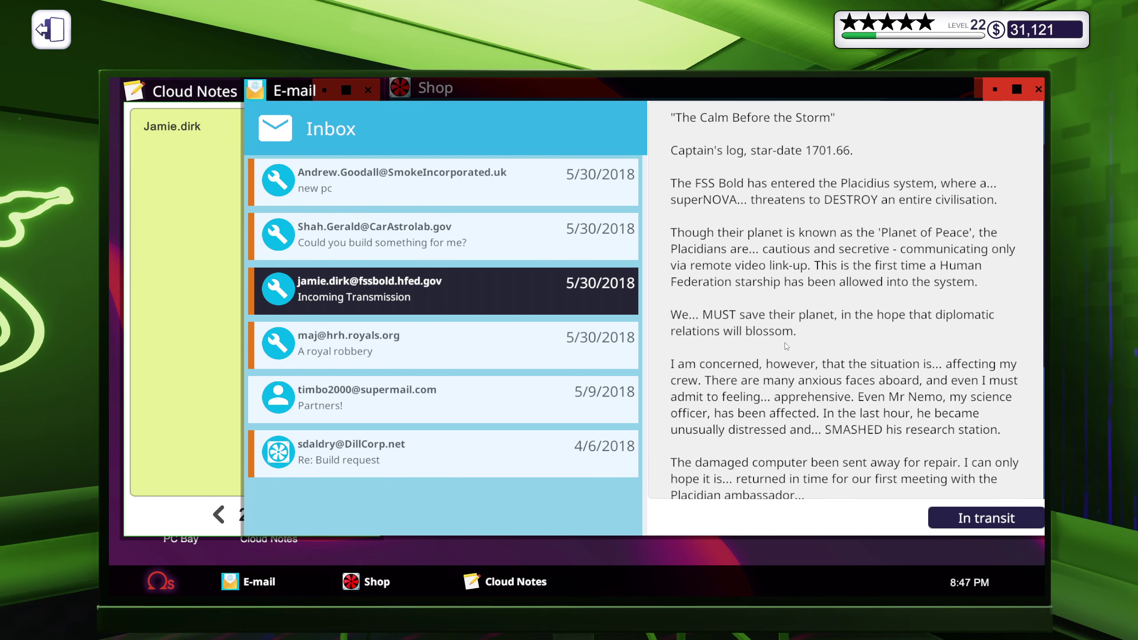
pyautogui.click(209, 372)
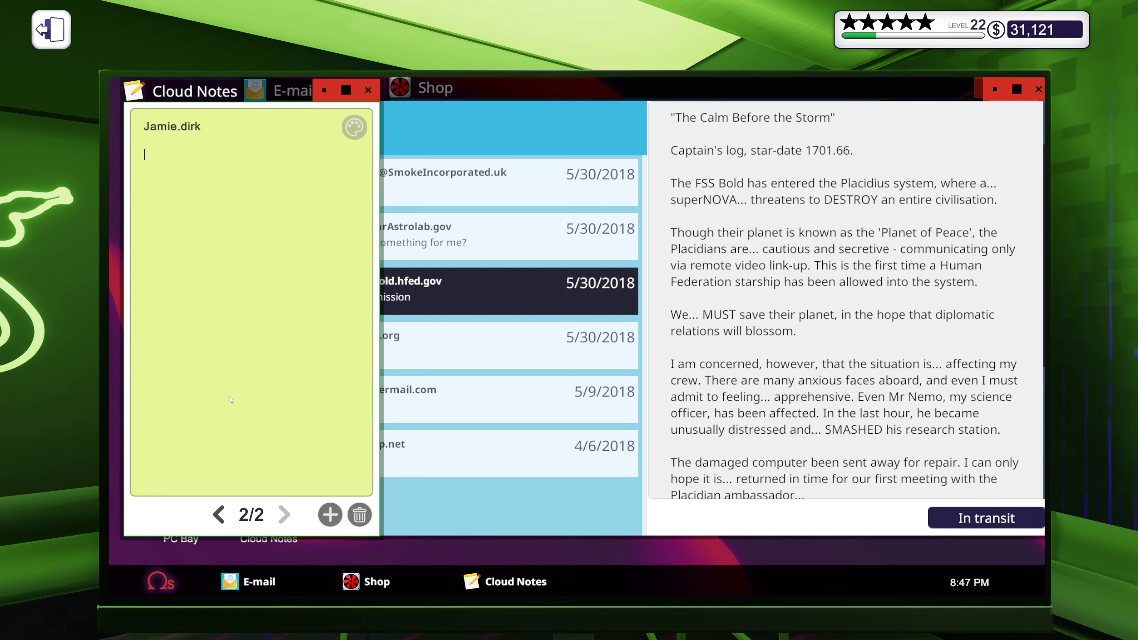
pyautogui.scroll(3, 840, 316)
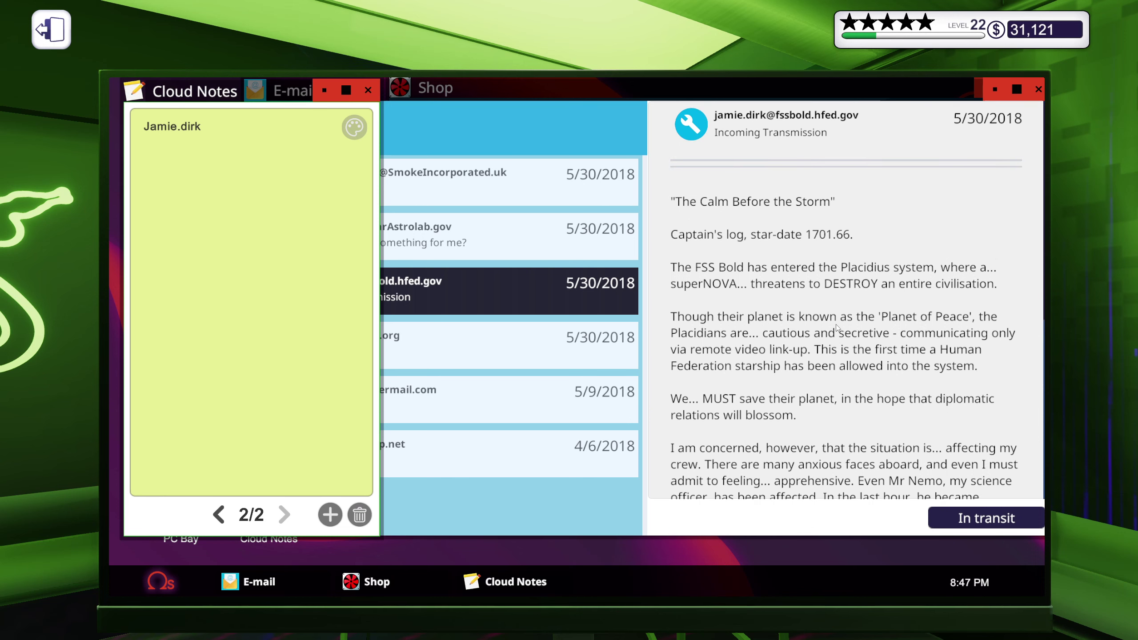
pyautogui.click(330, 514)
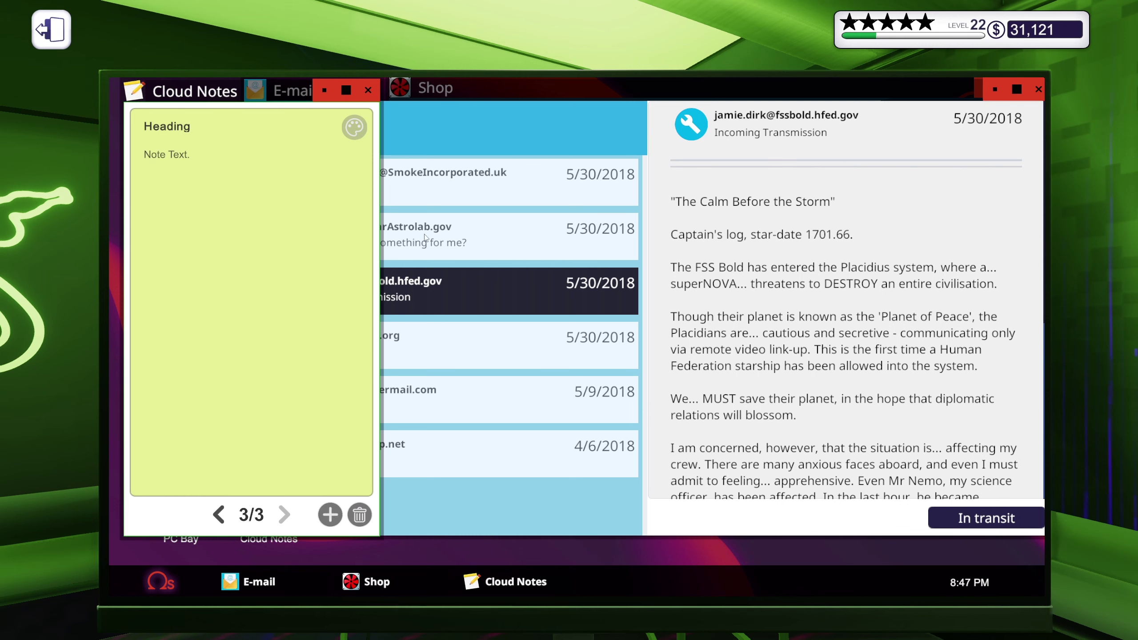
pyautogui.click(410, 248)
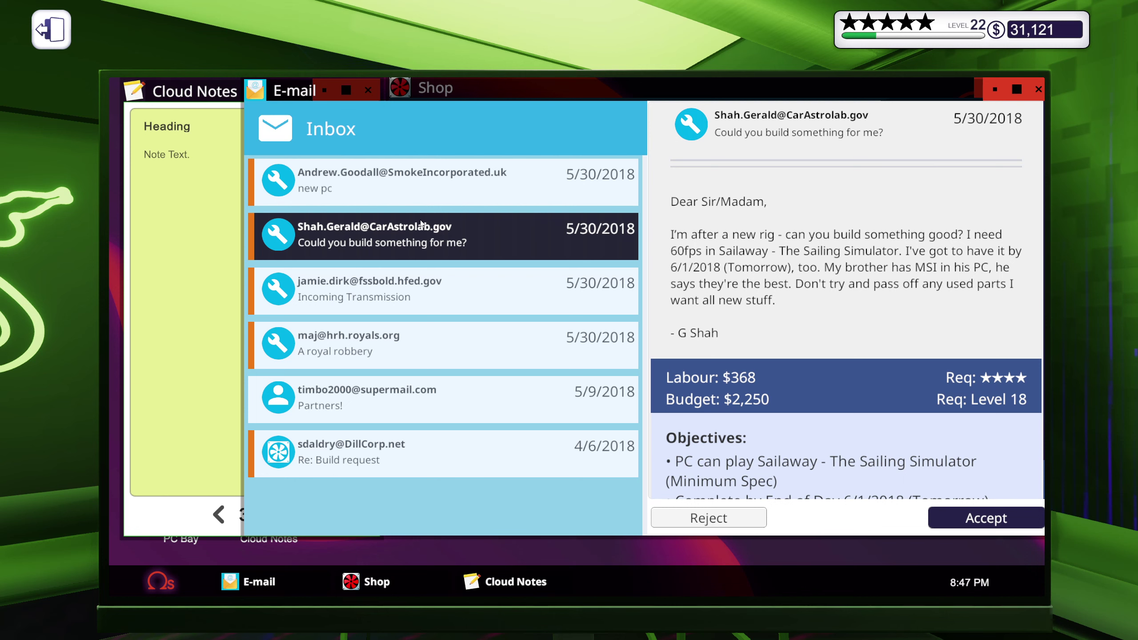
pyautogui.click(215, 124)
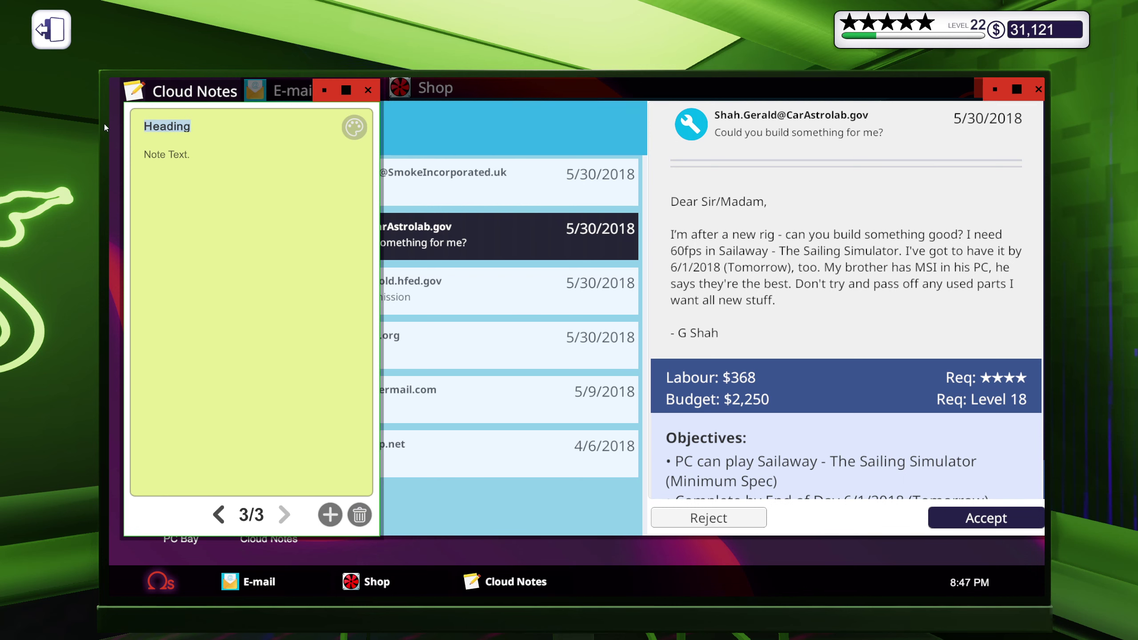
pyautogui.write('S')
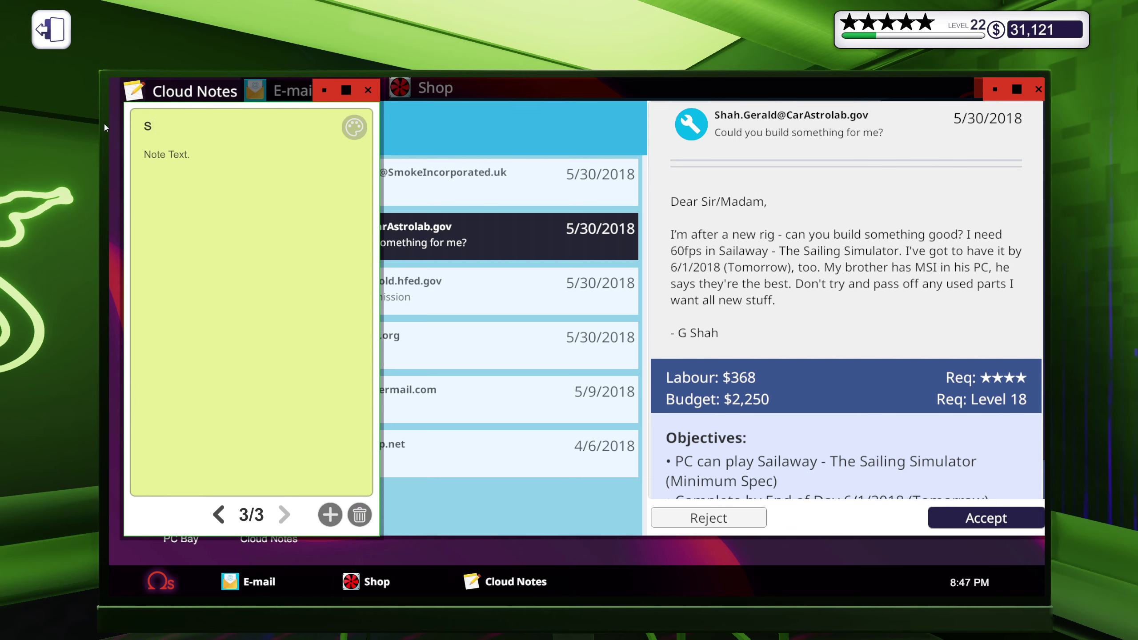
pyautogui.write('hah.')
pyautogui.write('G')
pyautogui.write('er')
pyautogui.write('ald')
pyautogui.click(228, 160)
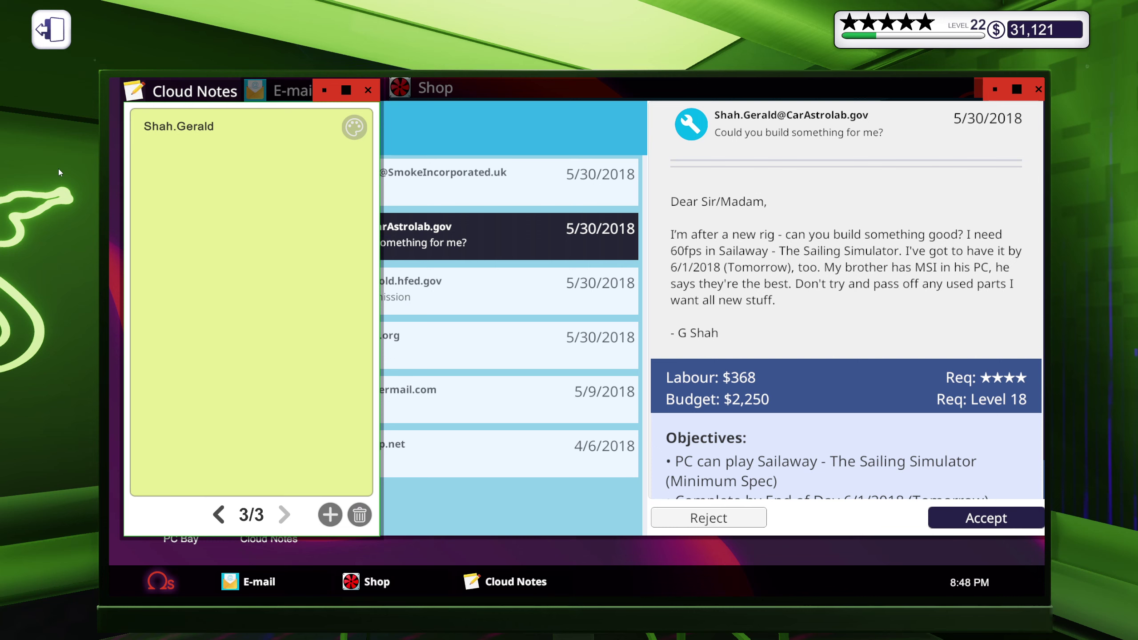
pyautogui.scroll(-2, 776, 314)
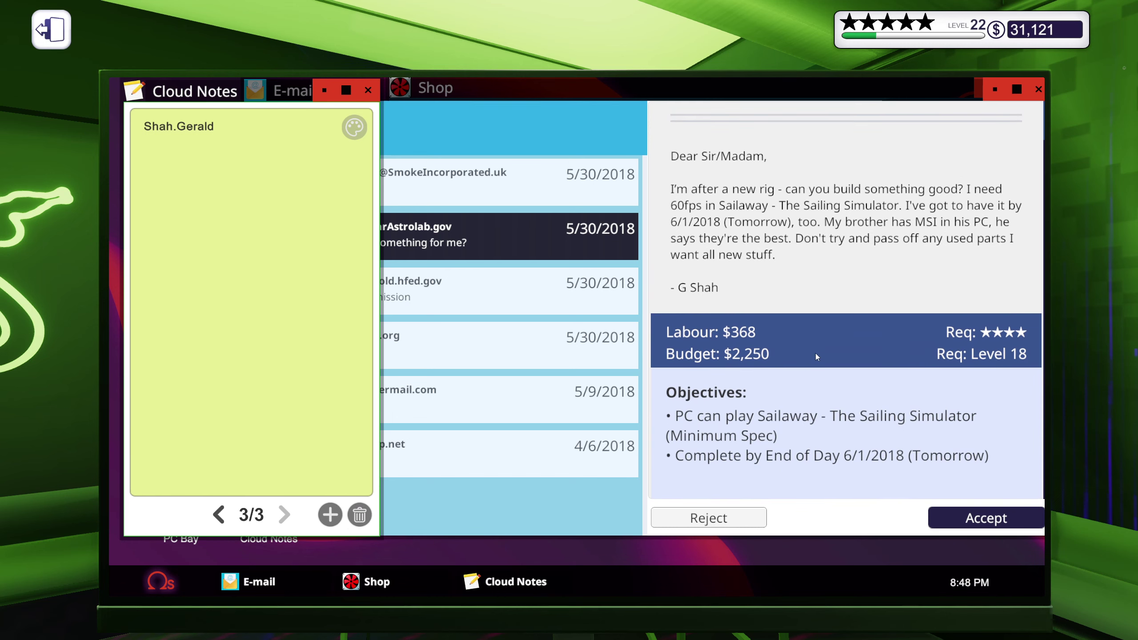
# Minimize E-mail, Shop and Cloud Notes to show the desktop.
pyautogui.click(1000, 91)
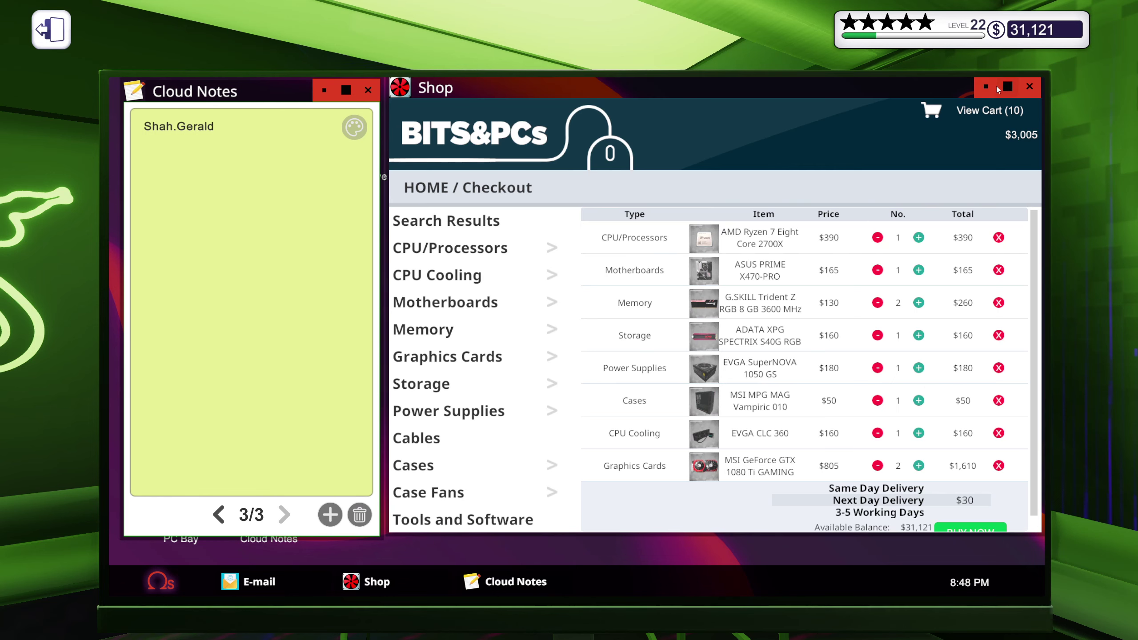
pyautogui.click(985, 85)
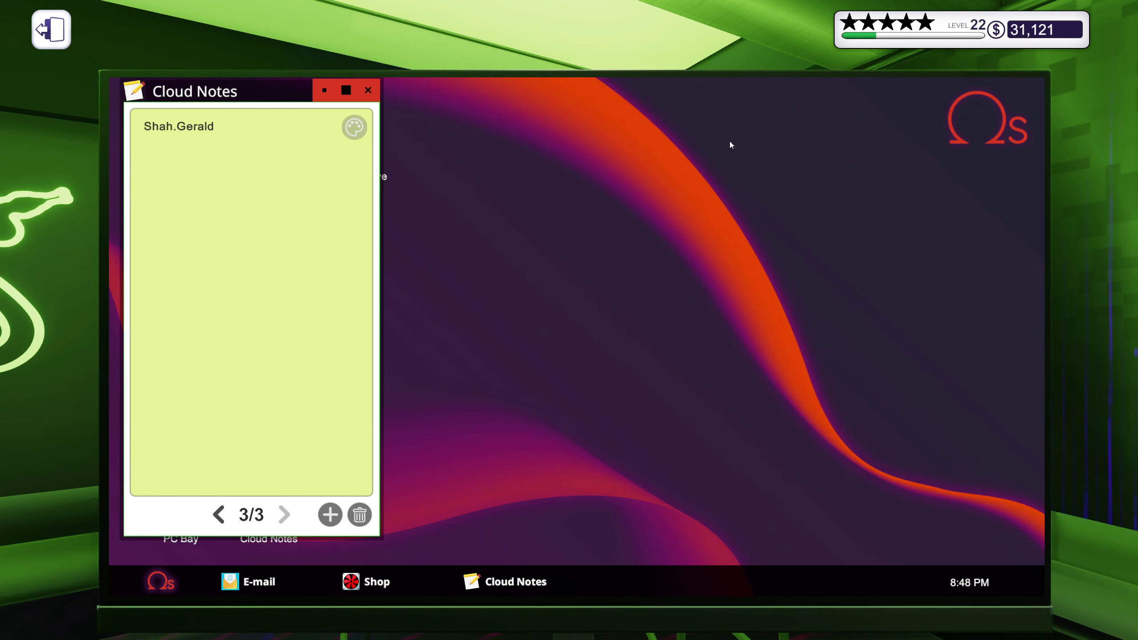
pyautogui.click(324, 90)
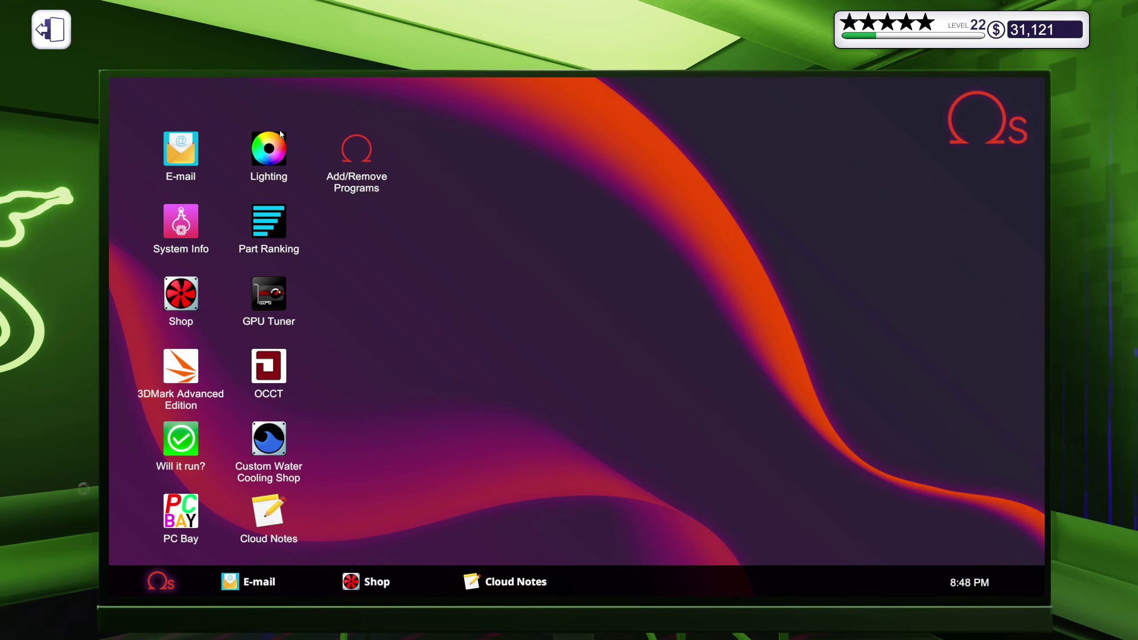
# Confirm Sailaway's minimum and recommended specs are met in Will it run?, then return to the shop checkout.
pyautogui.click(181, 441)
pyautogui.scroll(-4, 331, 406)
pyautogui.scroll(-3, 331, 406)
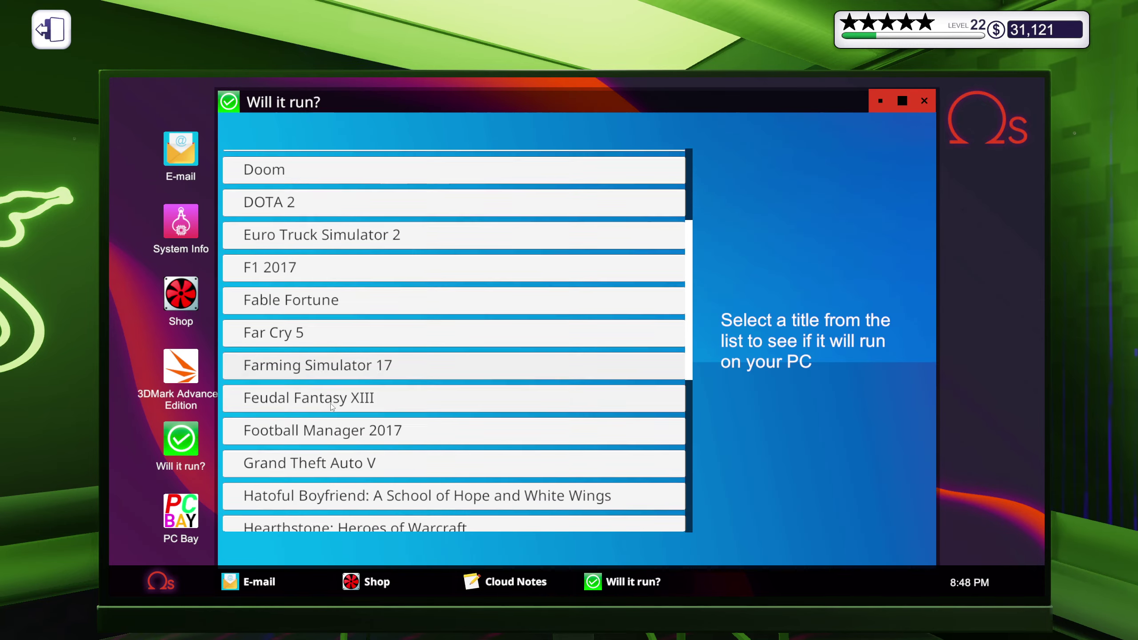
pyautogui.scroll(-3, 331, 407)
pyautogui.scroll(-2, 331, 407)
pyautogui.scroll(-1, 320, 414)
pyautogui.scroll(-1, 313, 420)
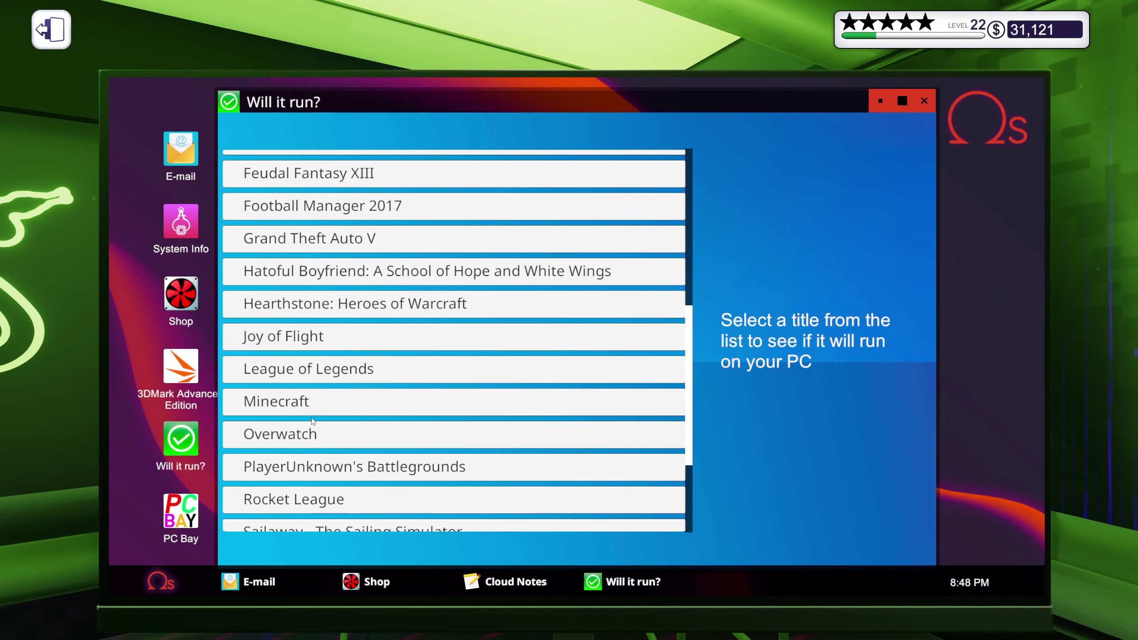
pyautogui.scroll(-3, 314, 420)
pyautogui.scroll(-1, 313, 420)
pyautogui.click(401, 409)
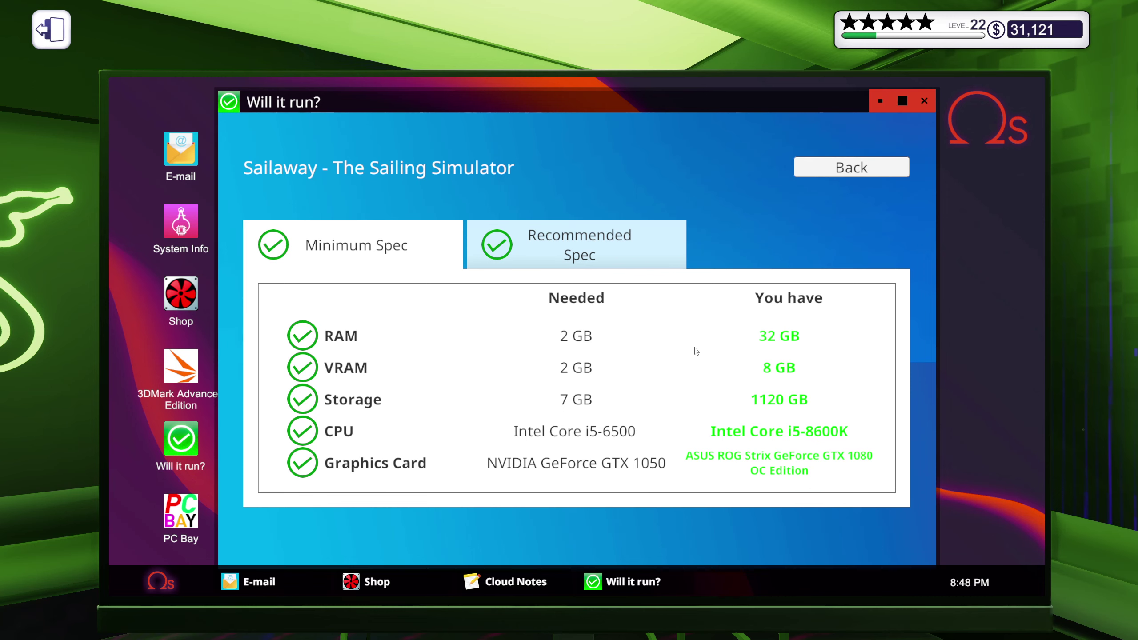
pyautogui.click(582, 233)
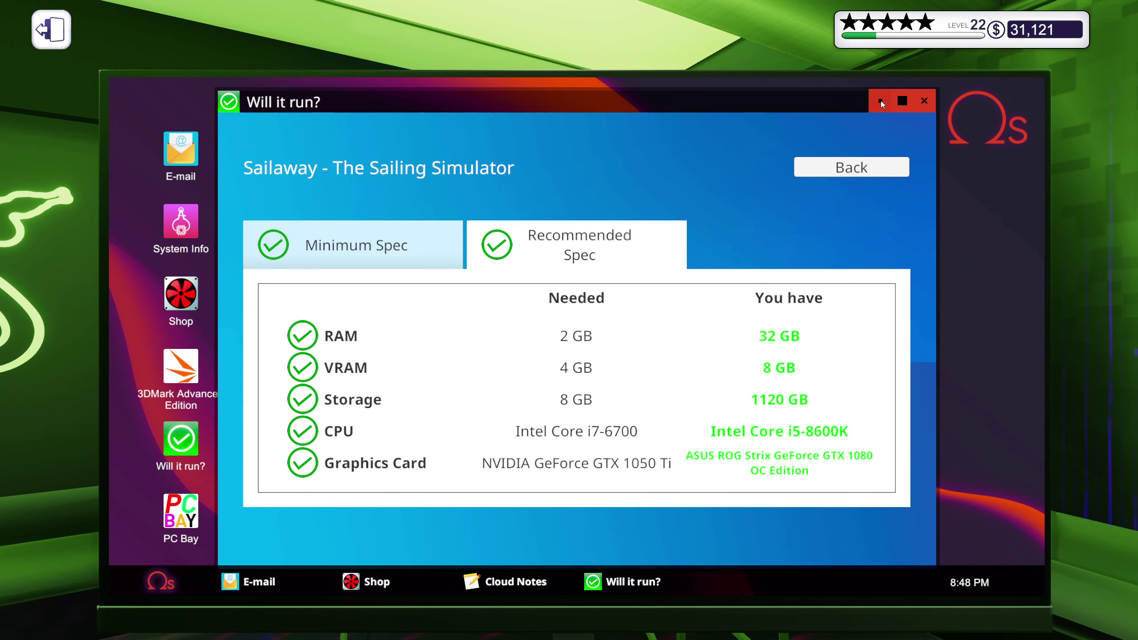
pyautogui.click(880, 100)
pyautogui.click(370, 581)
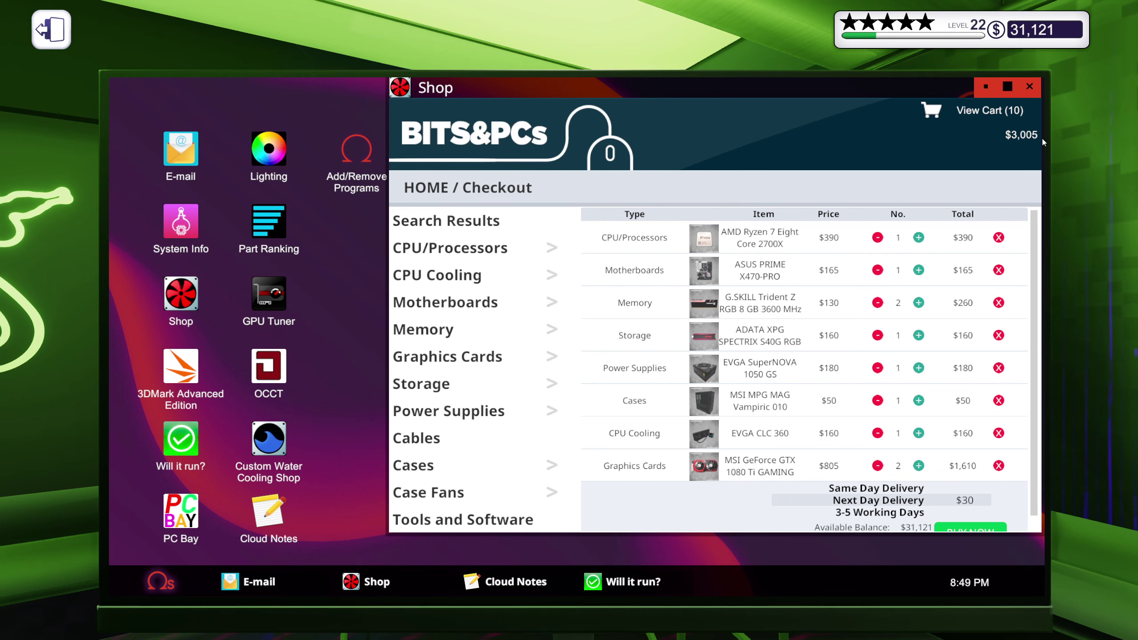
# Arrange the Shop window left beside the E-mail inbox.
pyautogui.moveTo(849, 86); pyautogui.dragTo(688, 92)
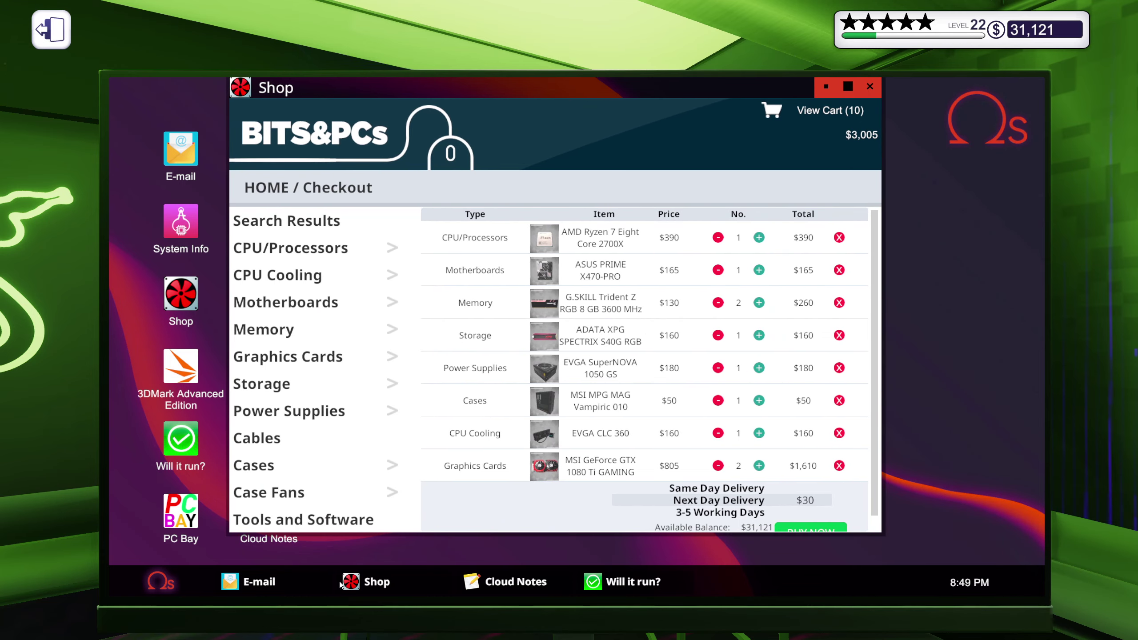
pyautogui.click(255, 587)
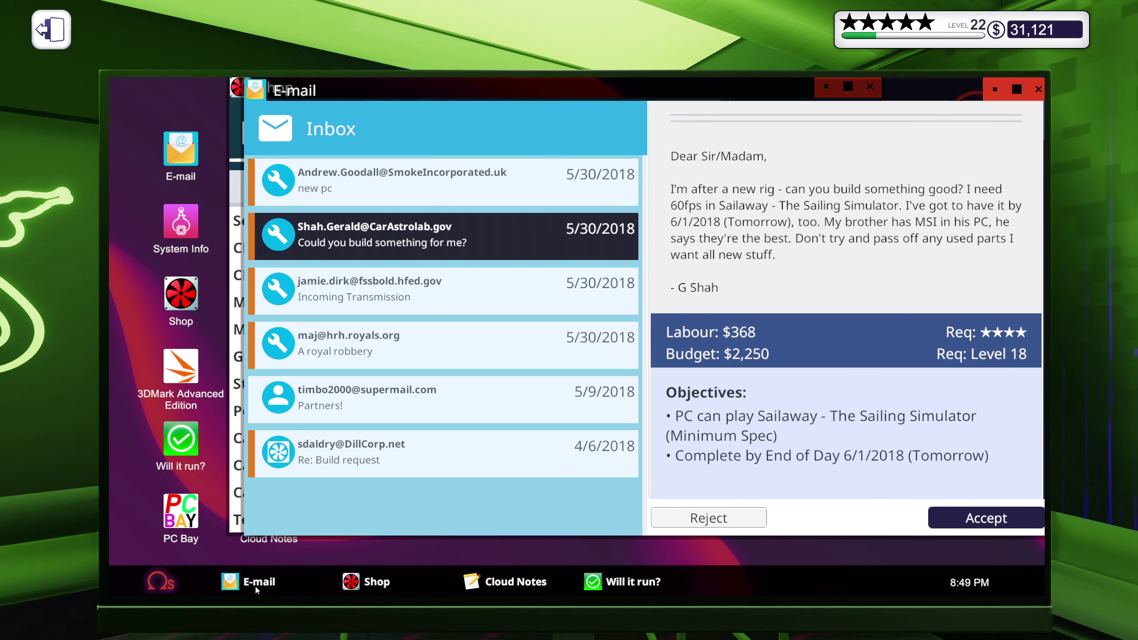
pyautogui.click(235, 111)
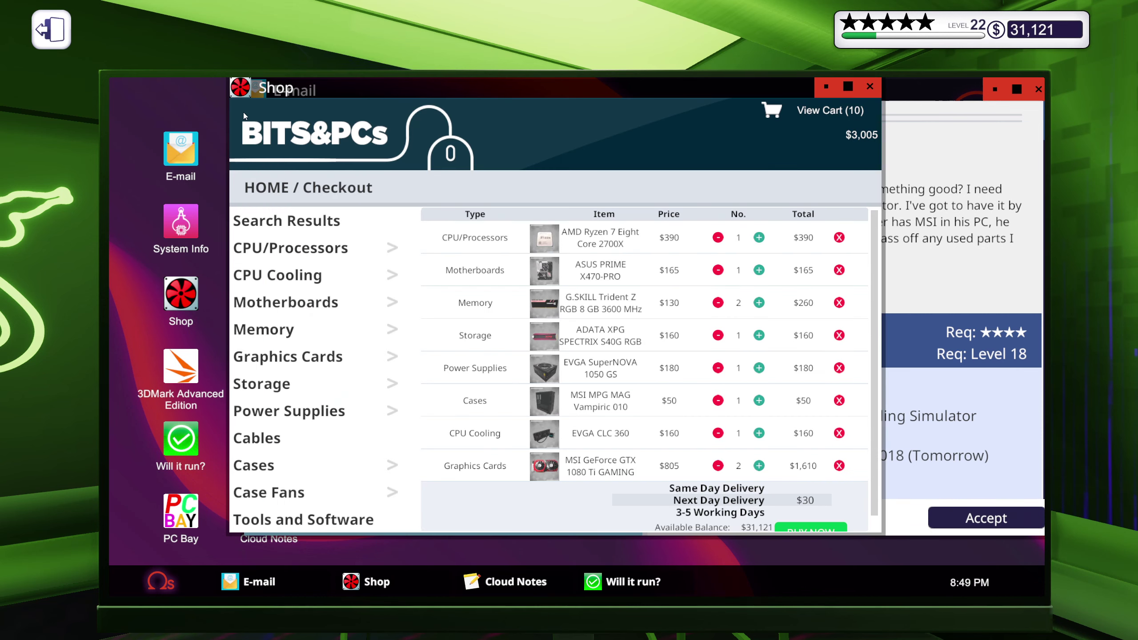
pyautogui.moveTo(378, 96); pyautogui.dragTo(306, 87)
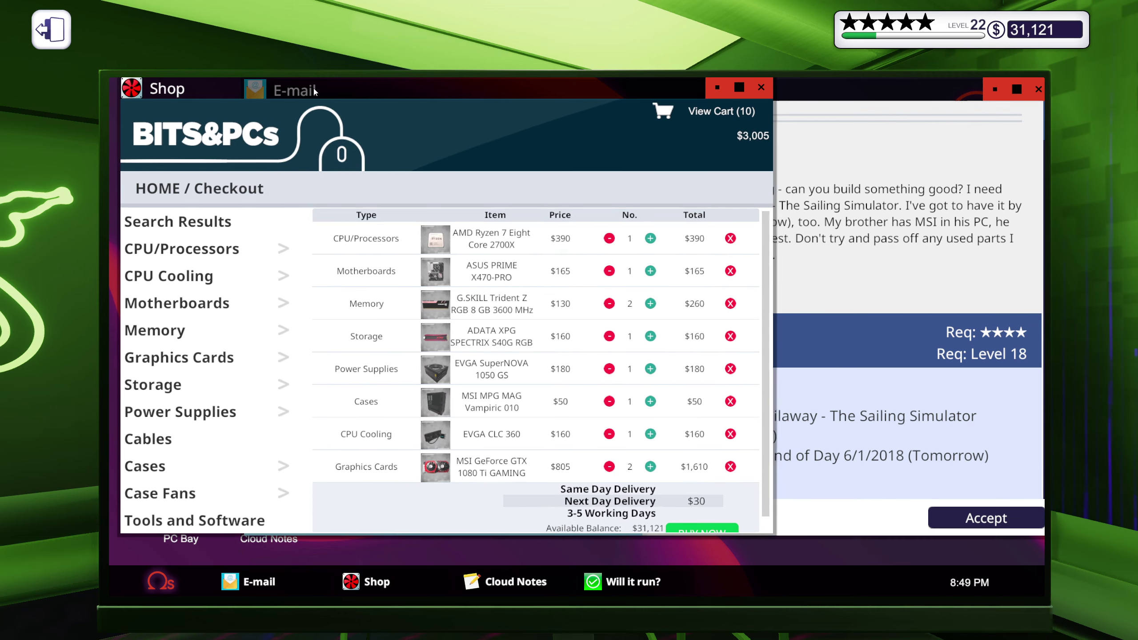
# Add a second CPU, motherboard, storage, PSU, case and cooler, two more memory kits and a third GTX 1080 Ti: 19 items at $5,175.
pyautogui.click(638, 238)
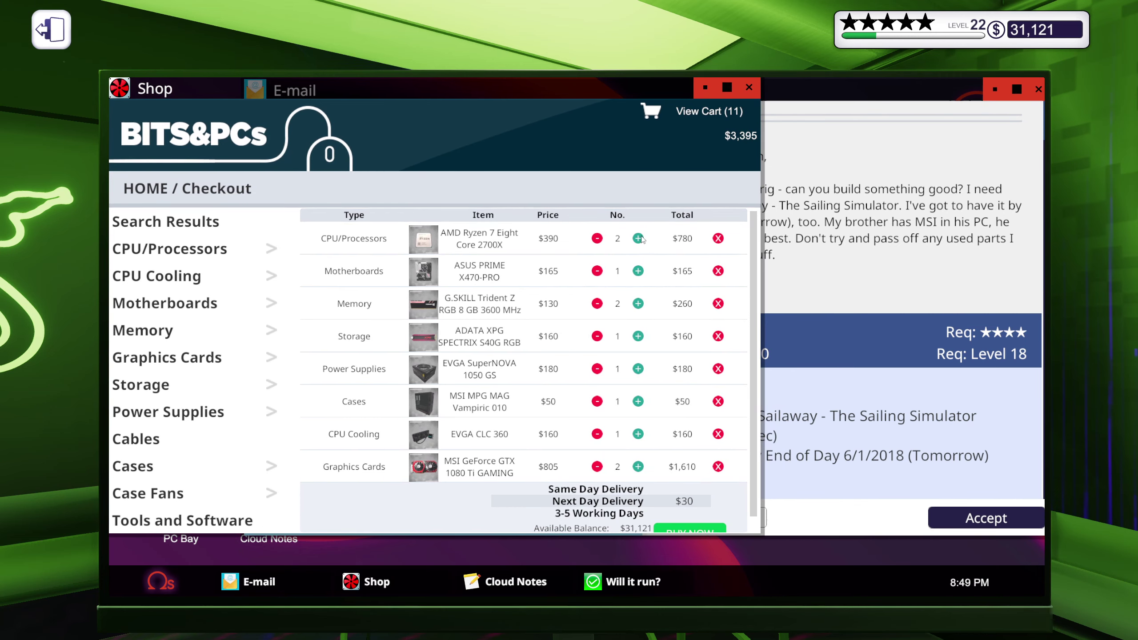
pyautogui.click(638, 271)
pyautogui.click(638, 304)
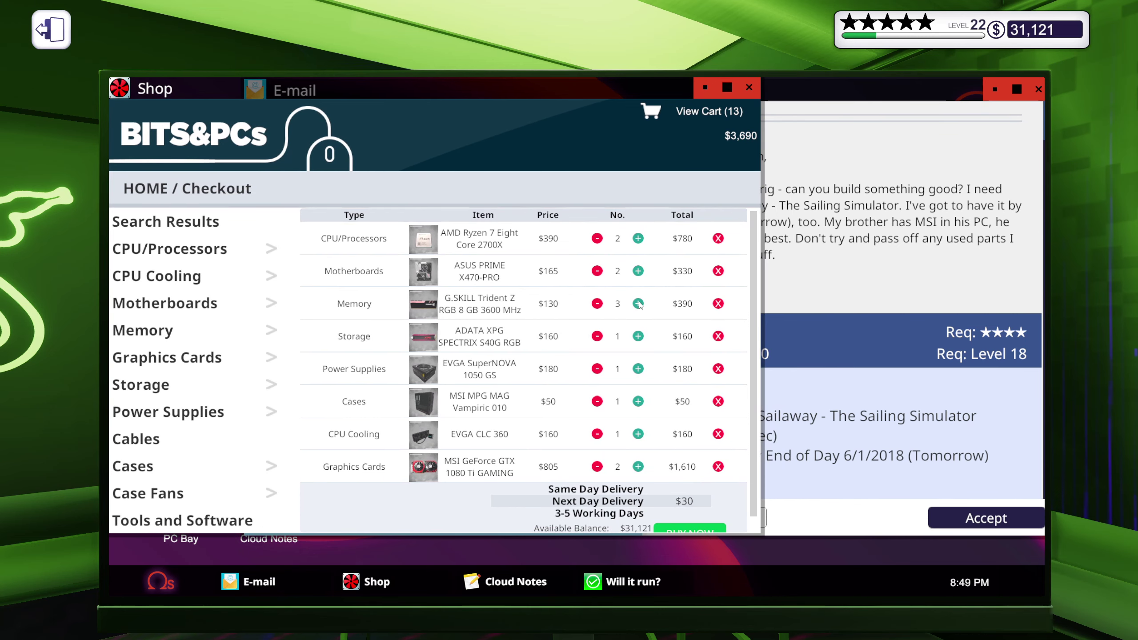
pyautogui.click(637, 336)
pyautogui.click(638, 368)
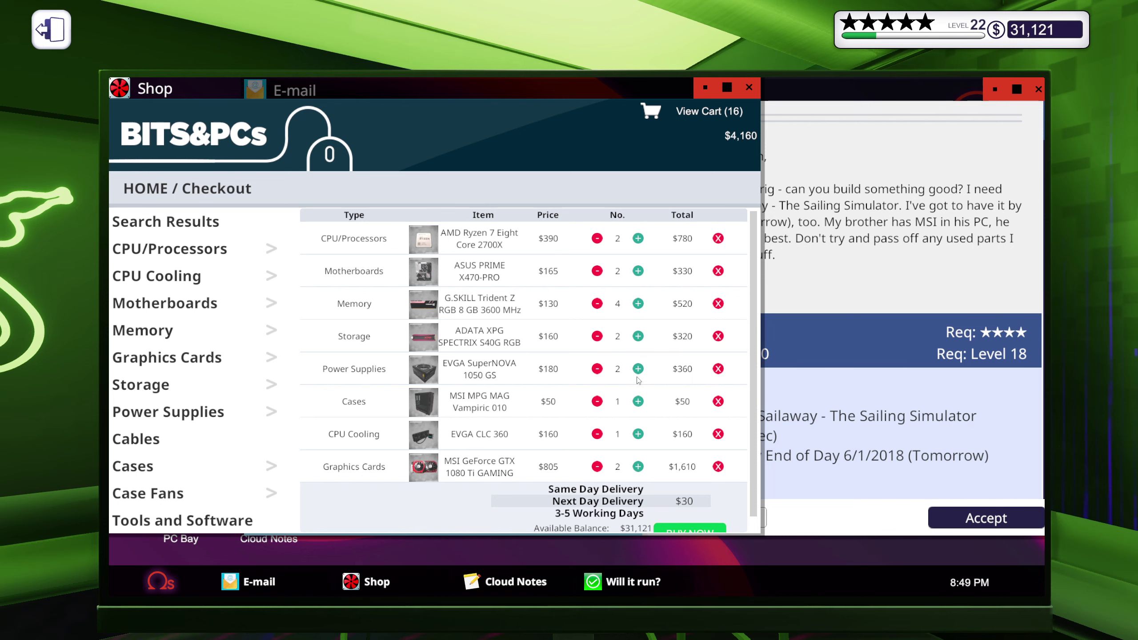
pyautogui.click(637, 402)
pyautogui.click(638, 434)
pyautogui.click(638, 467)
# Accept Shah.Gerald's Sailaway gaming rig job.
pyautogui.click(987, 521)
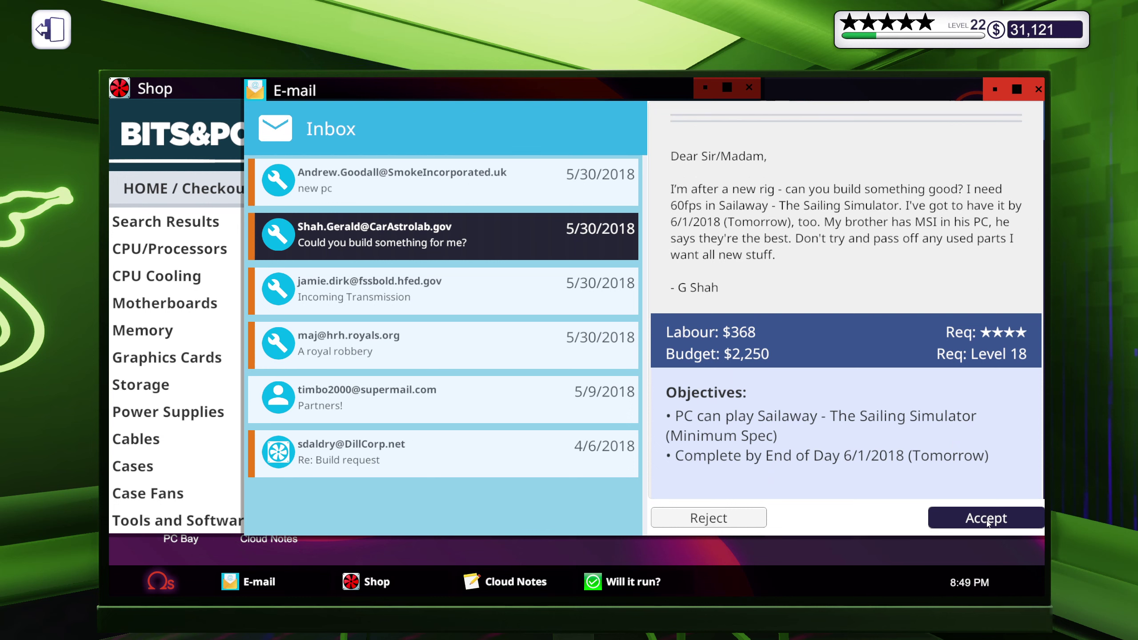
# Copy the royal build's parts list from note 1 into note 3.
pyautogui.click(477, 585)
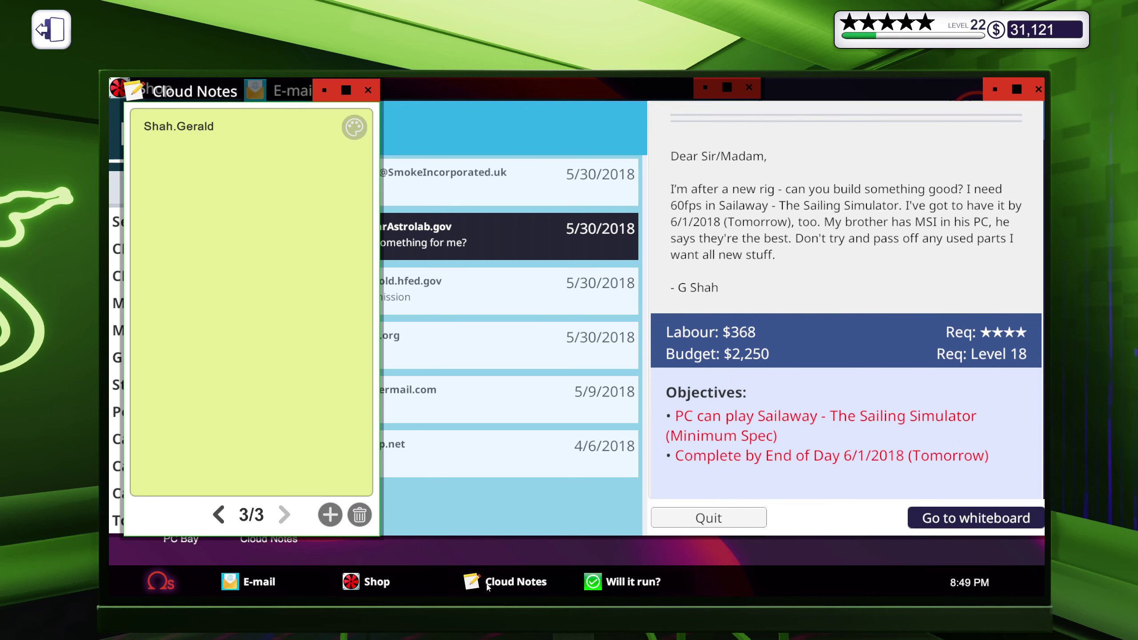
pyautogui.click(219, 515)
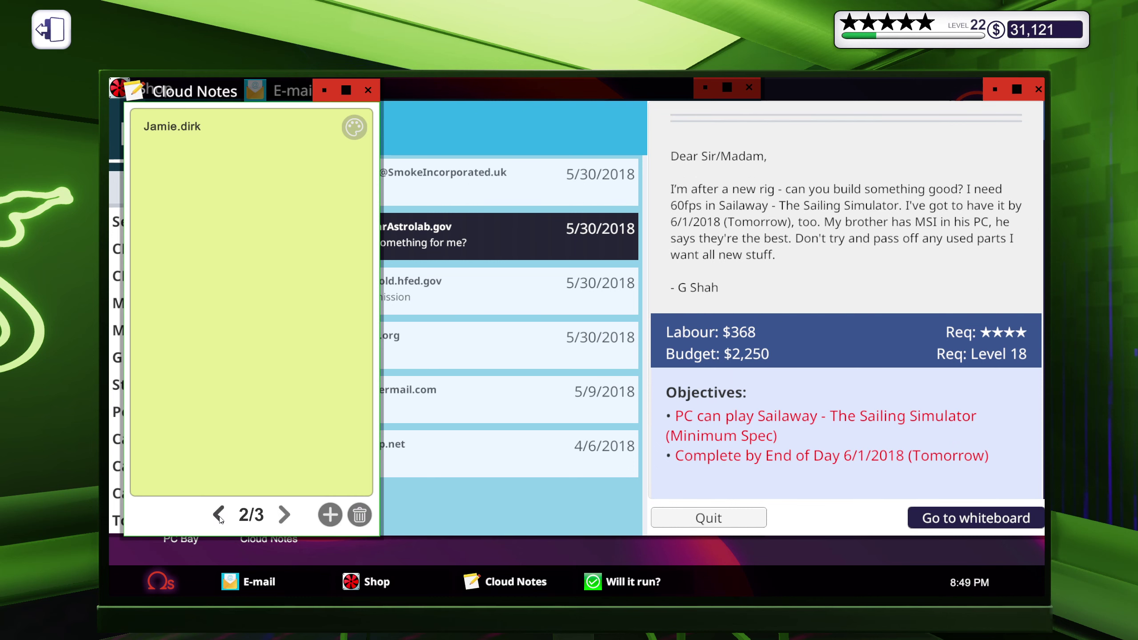
pyautogui.moveTo(214, 225); pyautogui.dragTo(128, 155)
pyautogui.hotkey('ctrl', 'c')
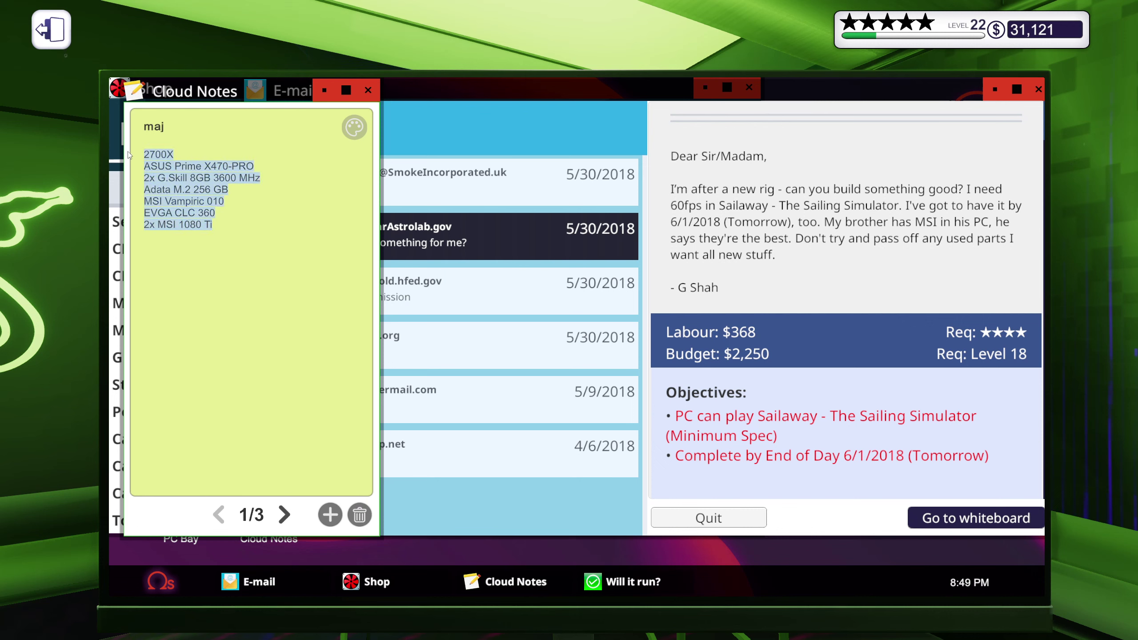
pyautogui.click(283, 515)
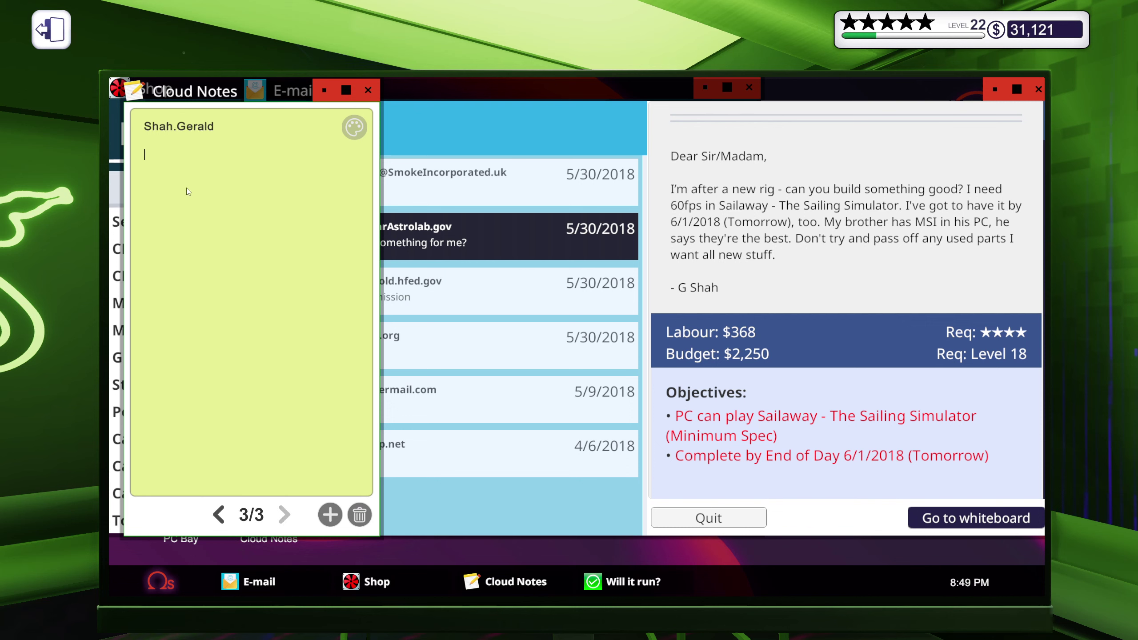
pyautogui.hotkey('ctrl', 'v')
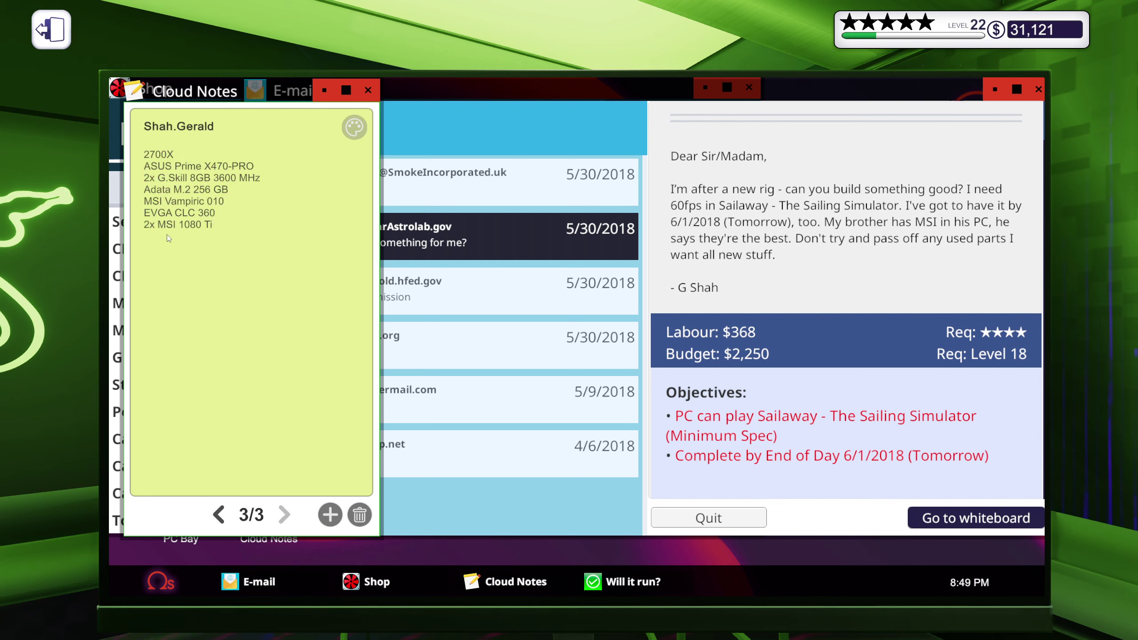
# Remove the 2x before MSI 1080 Ti, then create a fourth blank note.
pyautogui.doubleClick(154, 225)
pyautogui.press('BackSpace')
pyautogui.click(330, 515)
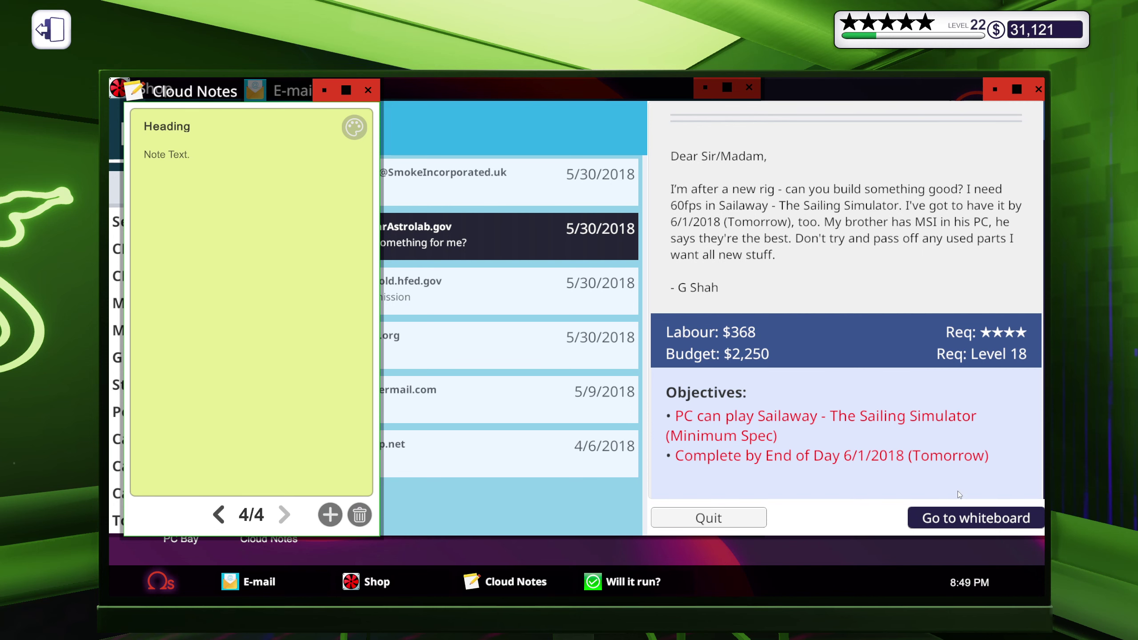
pyautogui.click(534, 209)
pyautogui.click(450, 197)
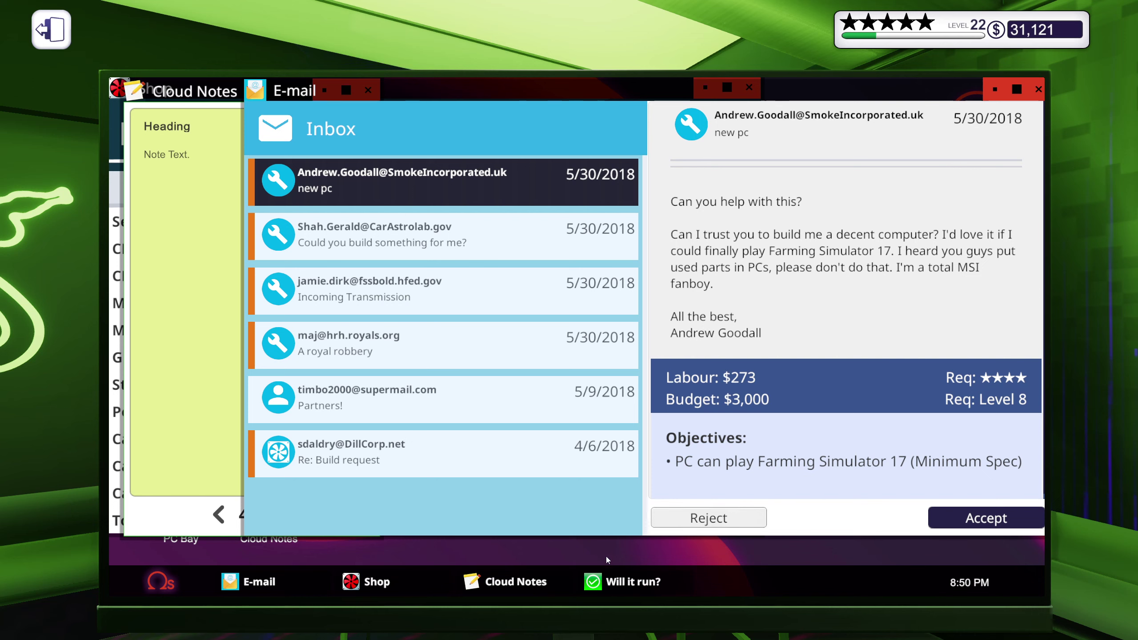
pyautogui.click(526, 584)
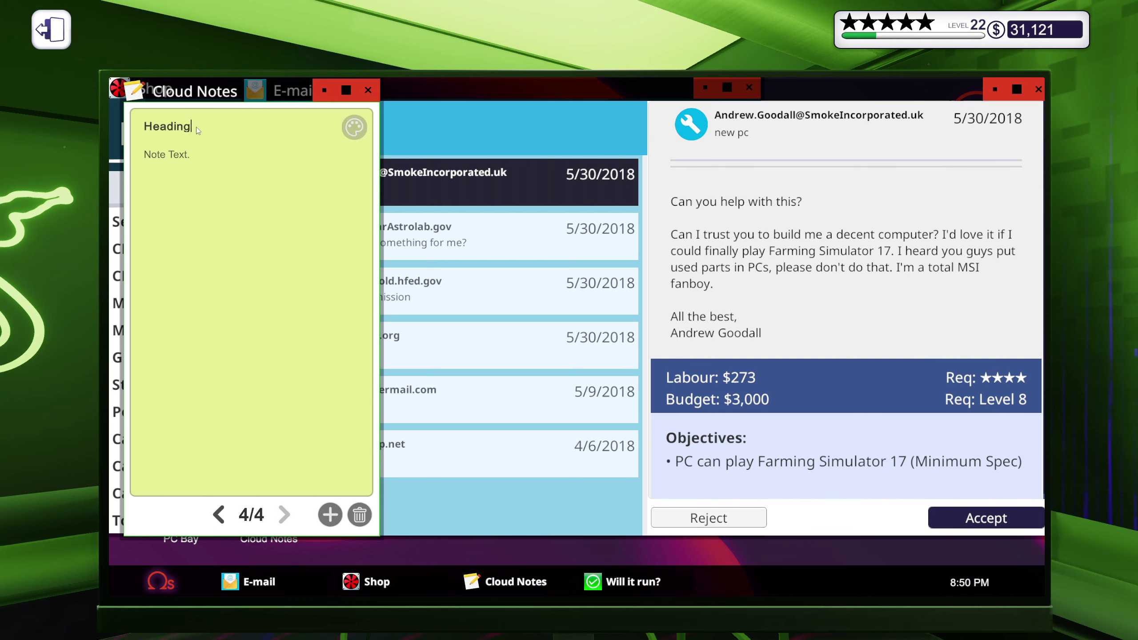
pyautogui.moveTo(196, 126); pyautogui.dragTo(134, 127)
pyautogui.write('Andre')
pyautogui.write('.')
pyautogui.write('Goo')
pyautogui.write('dall')
# Delete the placeholder 'Note Text.' body of the fourth note.
pyautogui.click(212, 163)
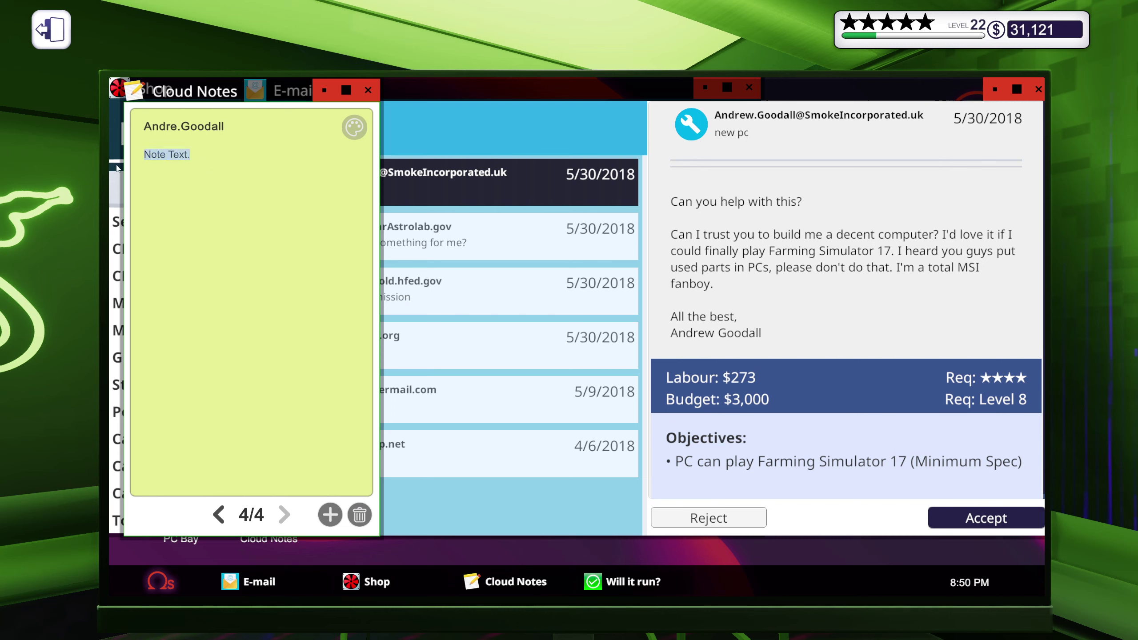
pyautogui.press('BackSpace')
pyautogui.click(384, 289)
pyautogui.click(384, 340)
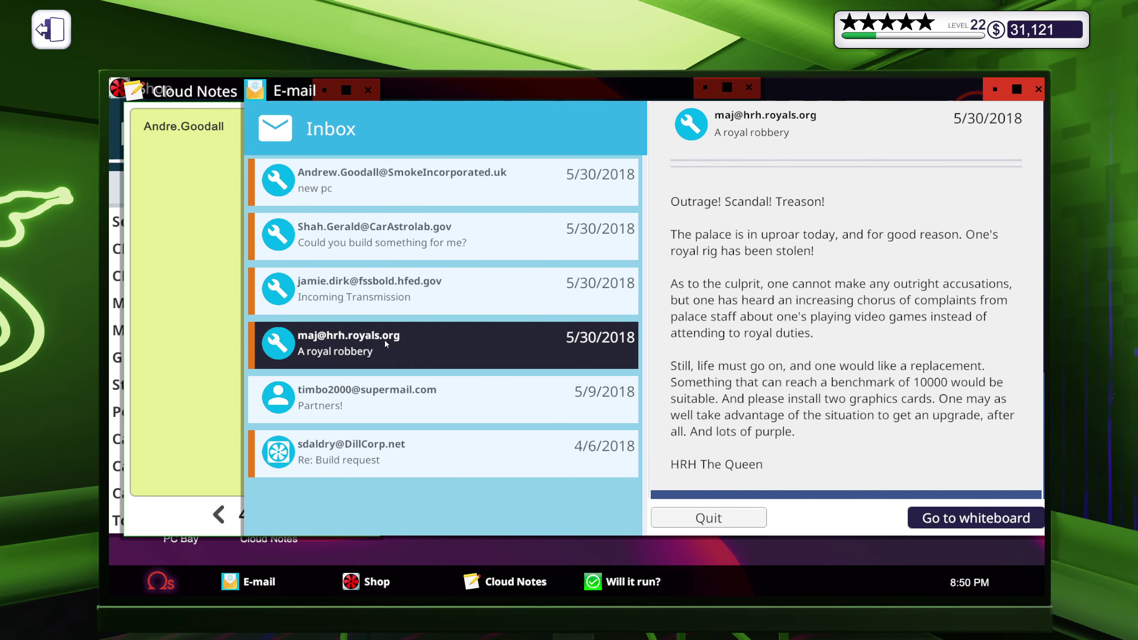
pyautogui.scroll(-2, 839, 370)
pyautogui.scroll(-2, 840, 371)
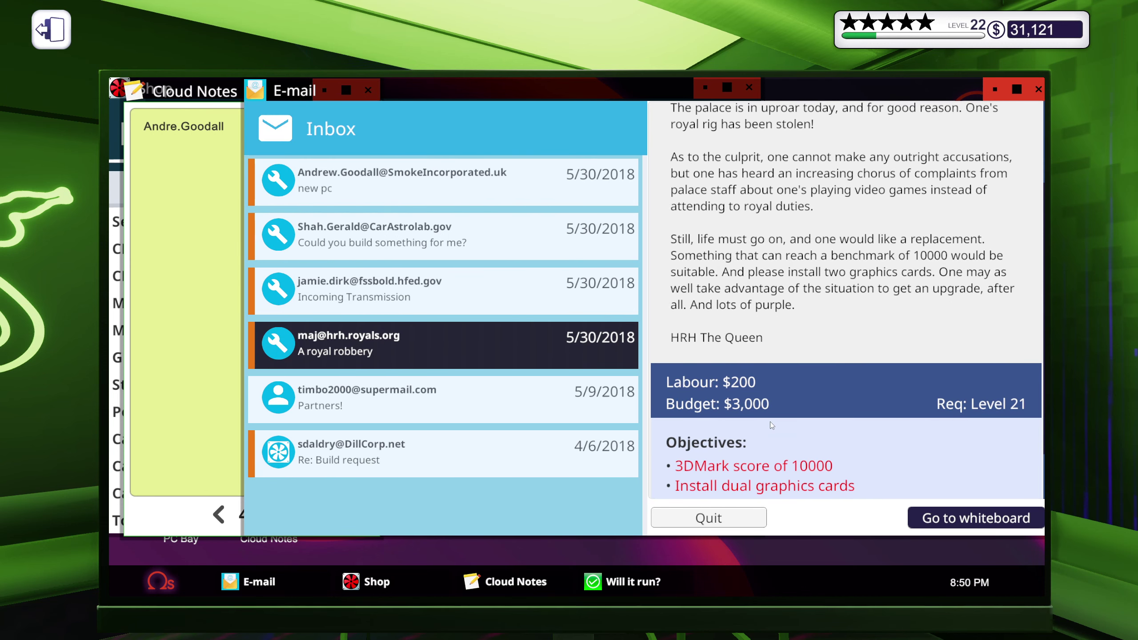
pyautogui.click(346, 182)
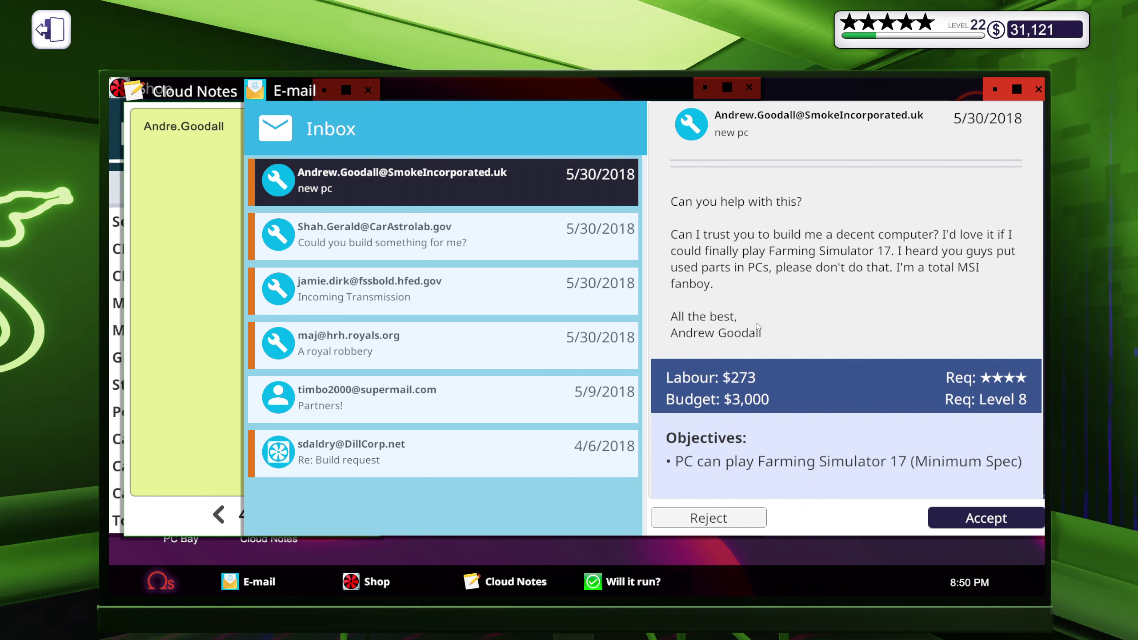
pyautogui.click(638, 584)
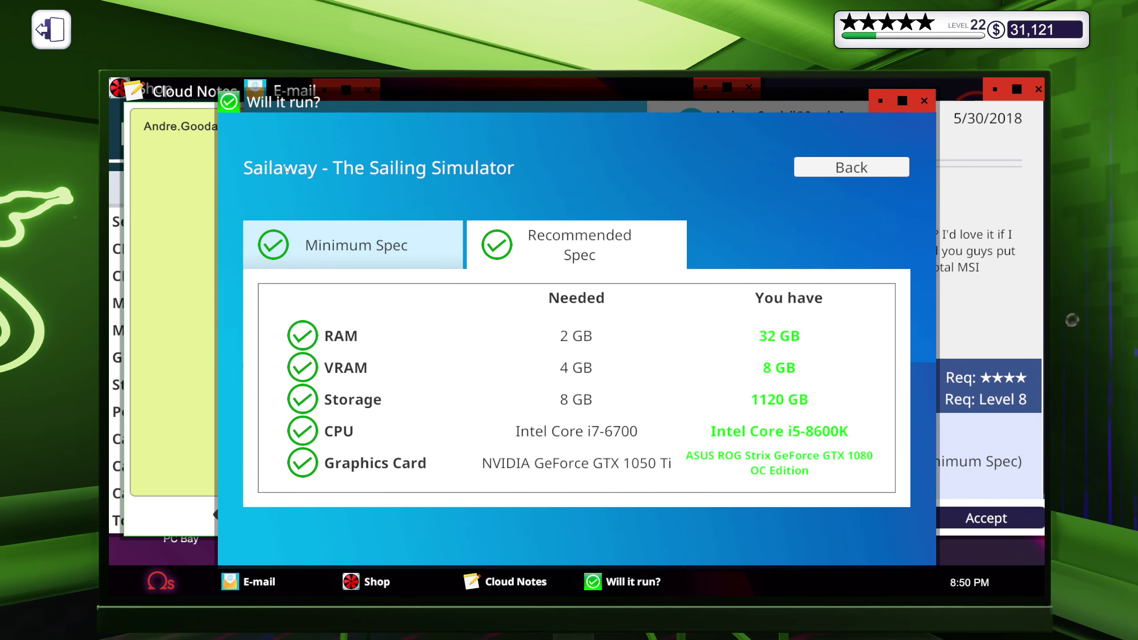
# Confirm Farming Simulator 17's minimum and recommended specs are met and close the checker.
pyautogui.click(850, 168)
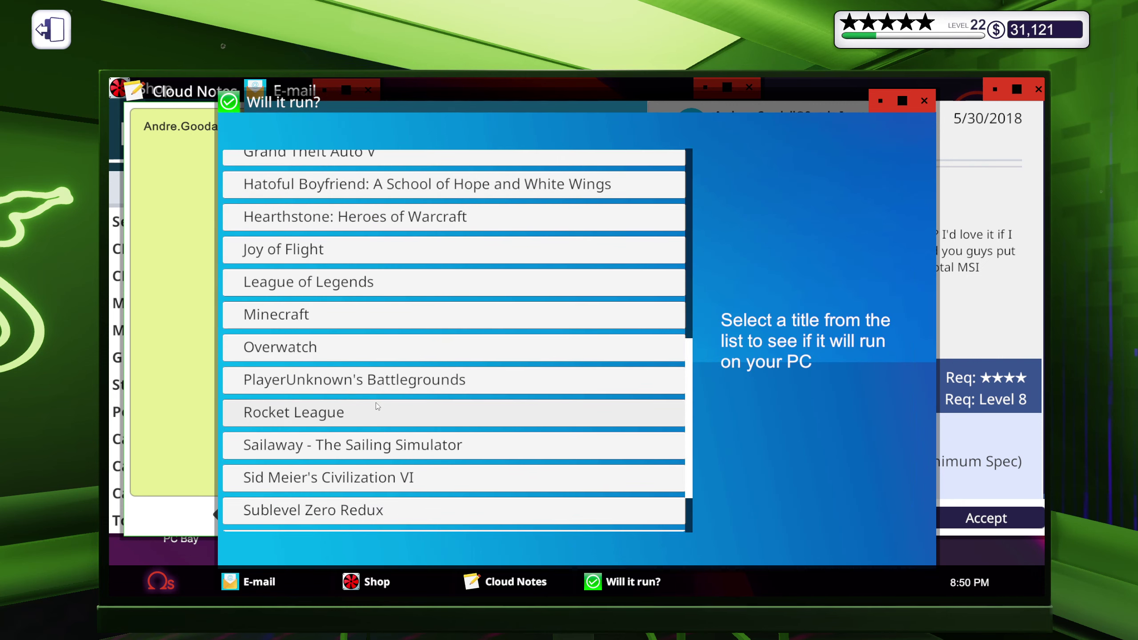
pyautogui.scroll(1, 375, 402)
pyautogui.scroll(2, 376, 402)
pyautogui.scroll(2, 375, 402)
pyautogui.scroll(1, 375, 402)
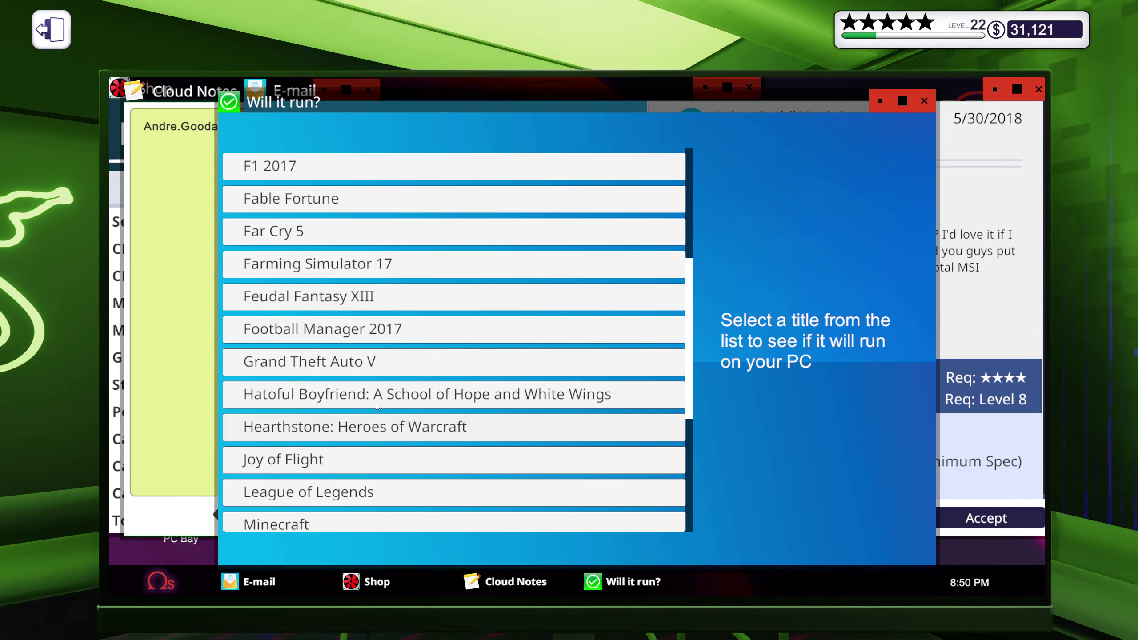
pyautogui.click(305, 265)
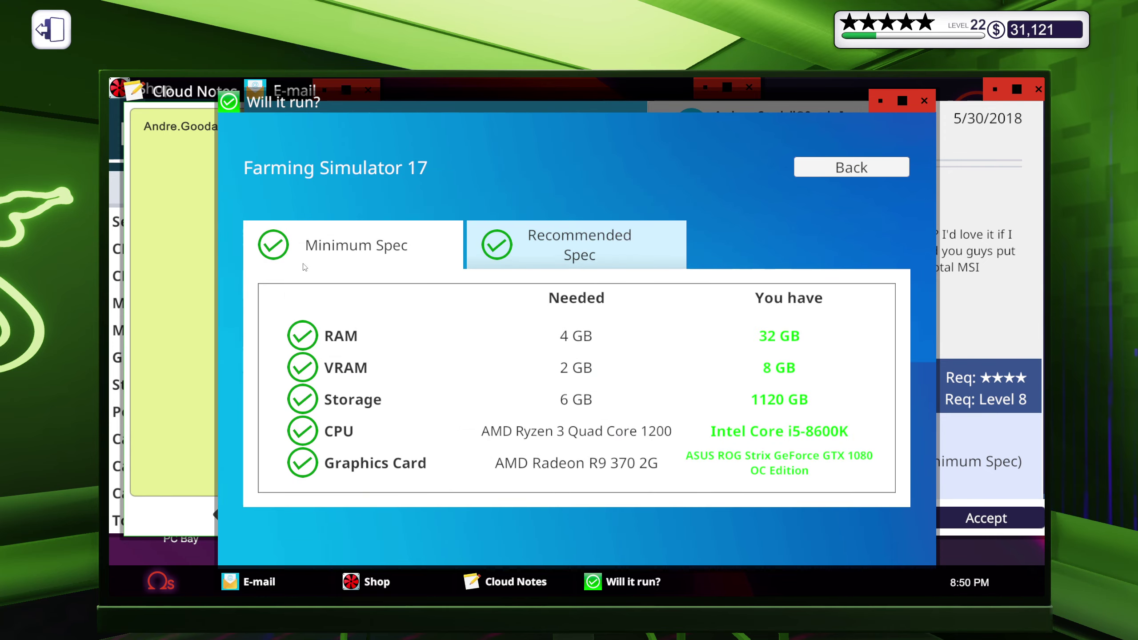
pyautogui.click(575, 254)
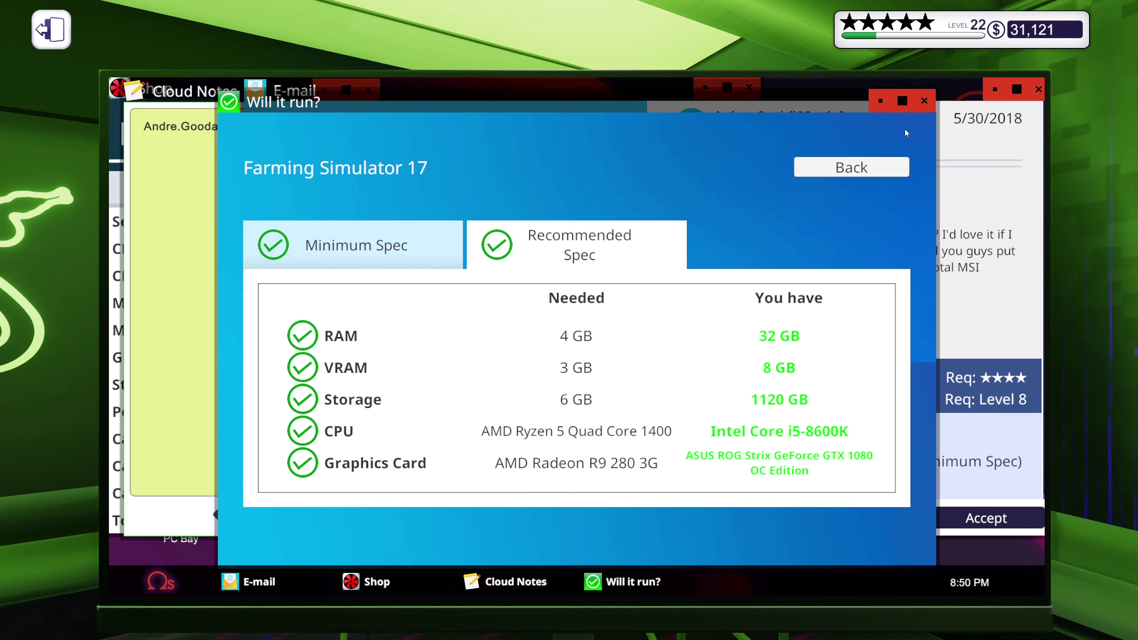
pyautogui.click(880, 102)
# Copy the seven-line parts list from note 1 and paste it into the empty fourth note.
pyautogui.click(216, 270)
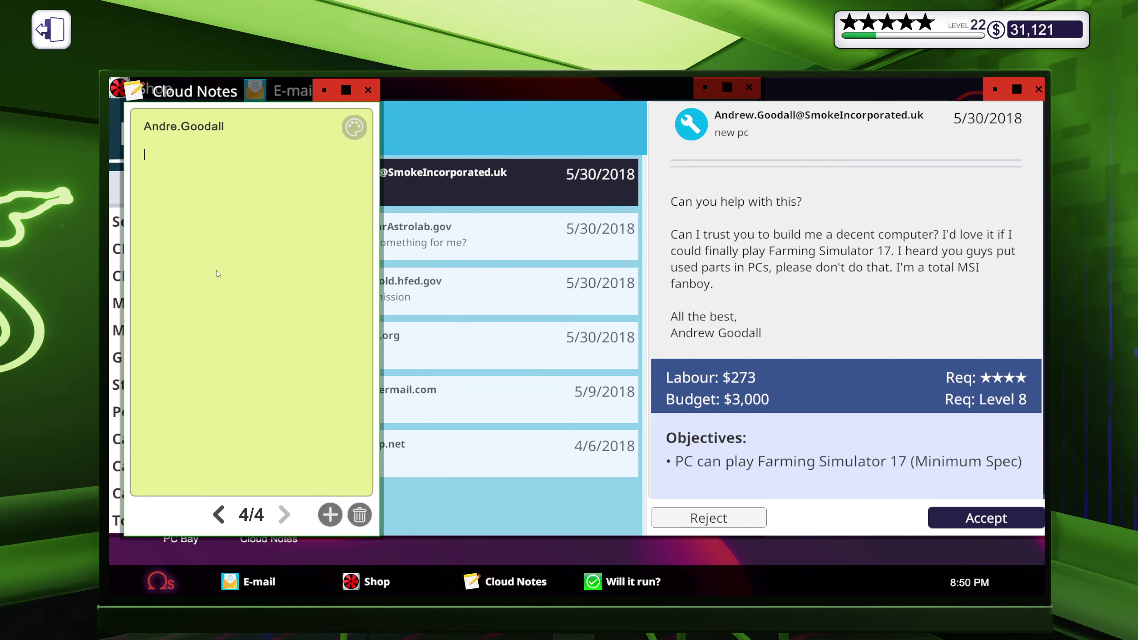
pyautogui.click(219, 515)
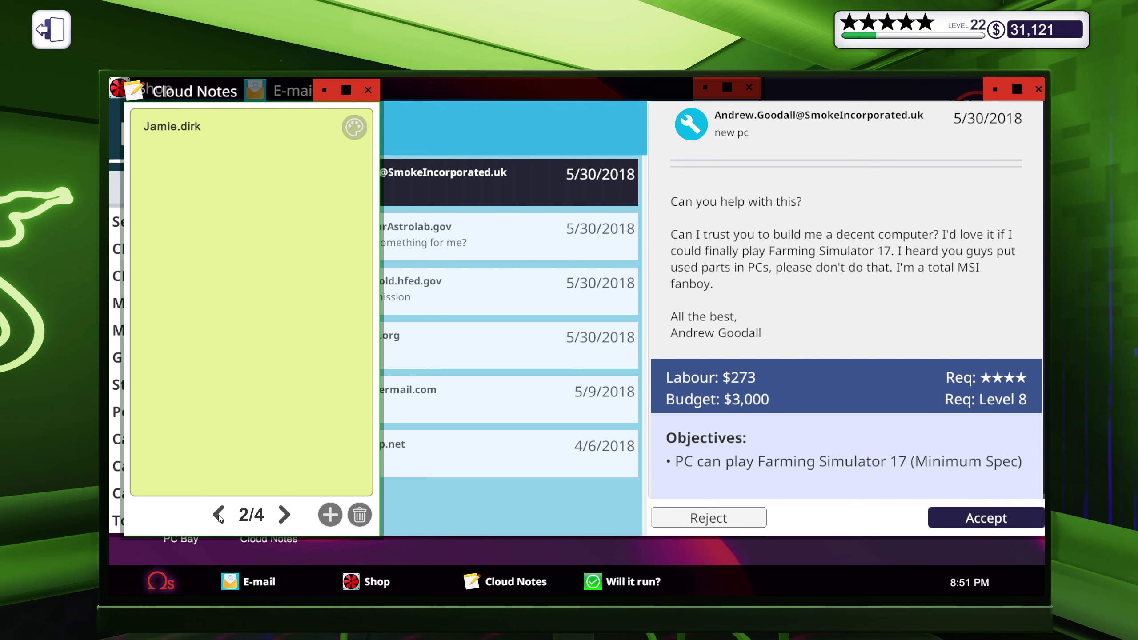
pyautogui.click(219, 515)
pyautogui.moveTo(218, 230); pyautogui.dragTo(131, 140)
pyautogui.hotkey('ctrl', 'c')
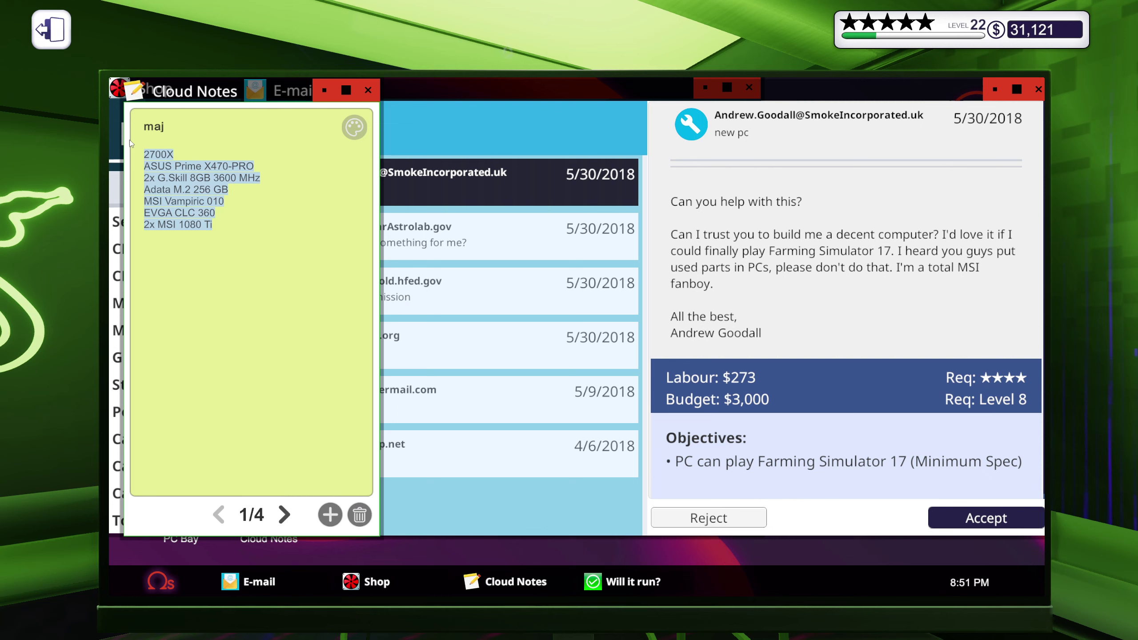
pyautogui.click(283, 515)
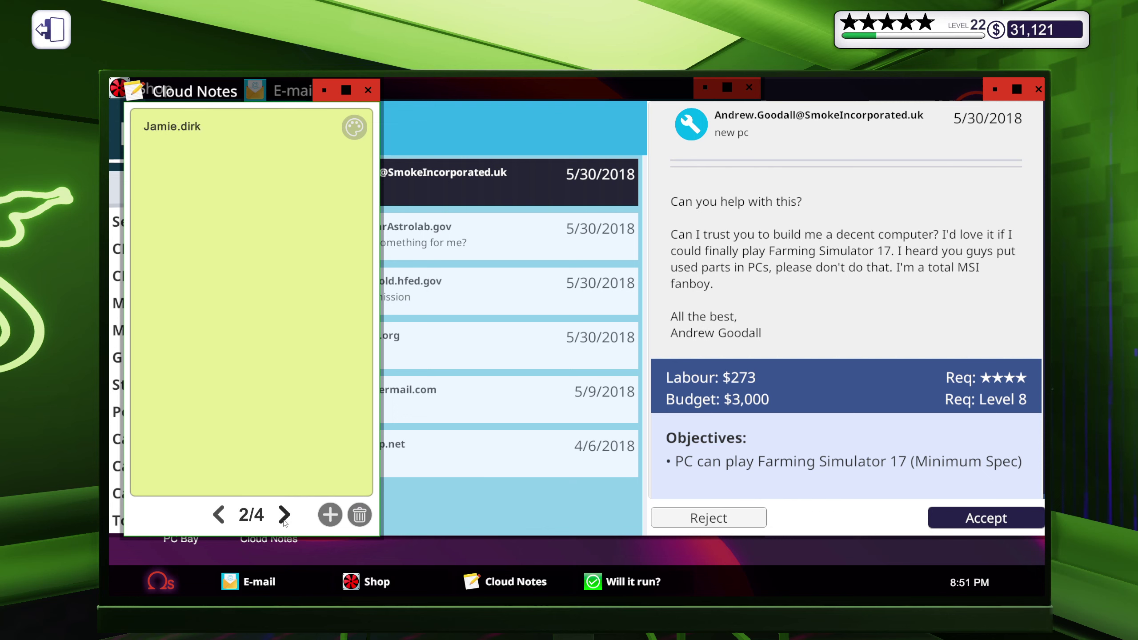
pyautogui.click(187, 205)
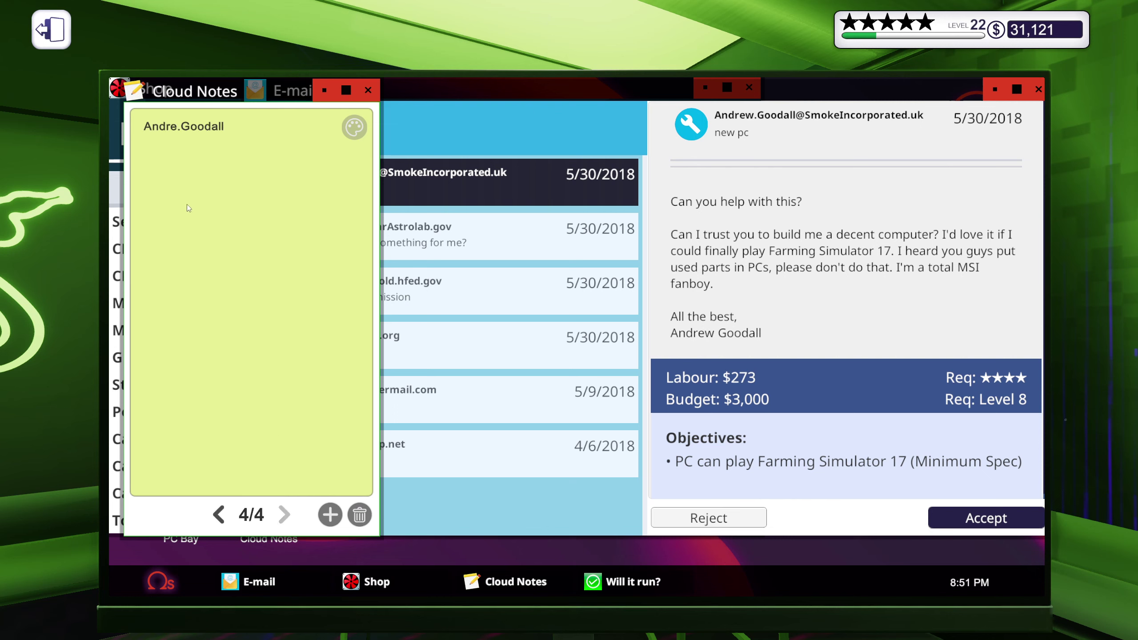
pyautogui.hotkey('ctrl', 'v')
# Raise the cart to three of each part, six memory kits and five graphics cards: 29 items at $8,150.
pyautogui.click(357, 585)
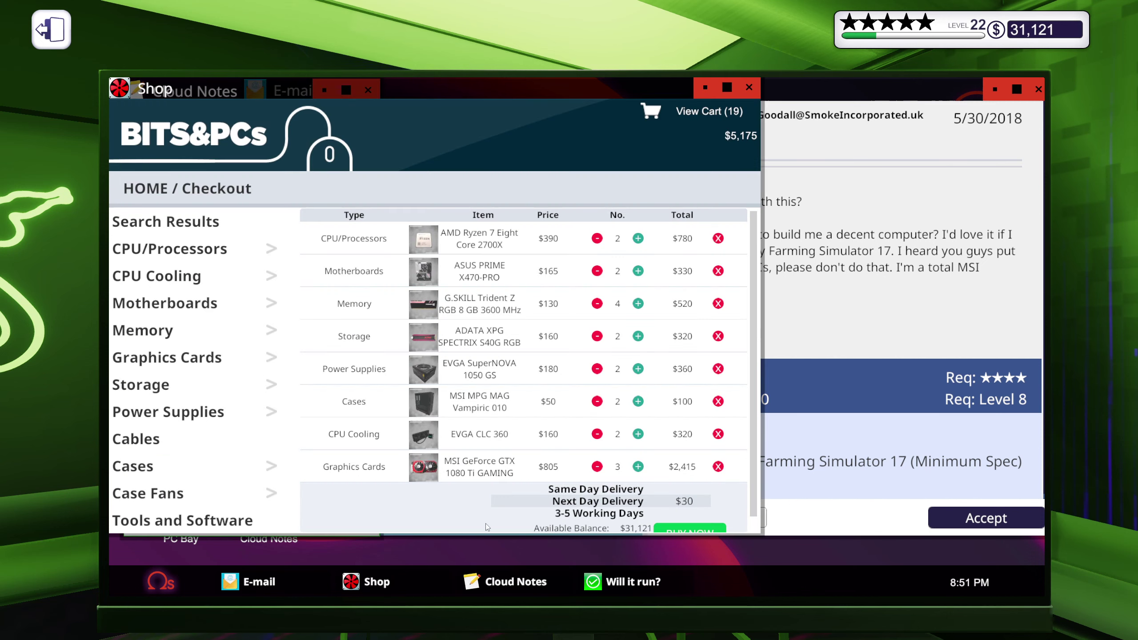
pyautogui.click(637, 238)
pyautogui.click(638, 270)
pyautogui.click(638, 303)
pyautogui.click(638, 337)
pyautogui.click(638, 369)
pyautogui.click(638, 402)
pyautogui.click(637, 434)
pyautogui.click(638, 466)
pyautogui.click(771, 526)
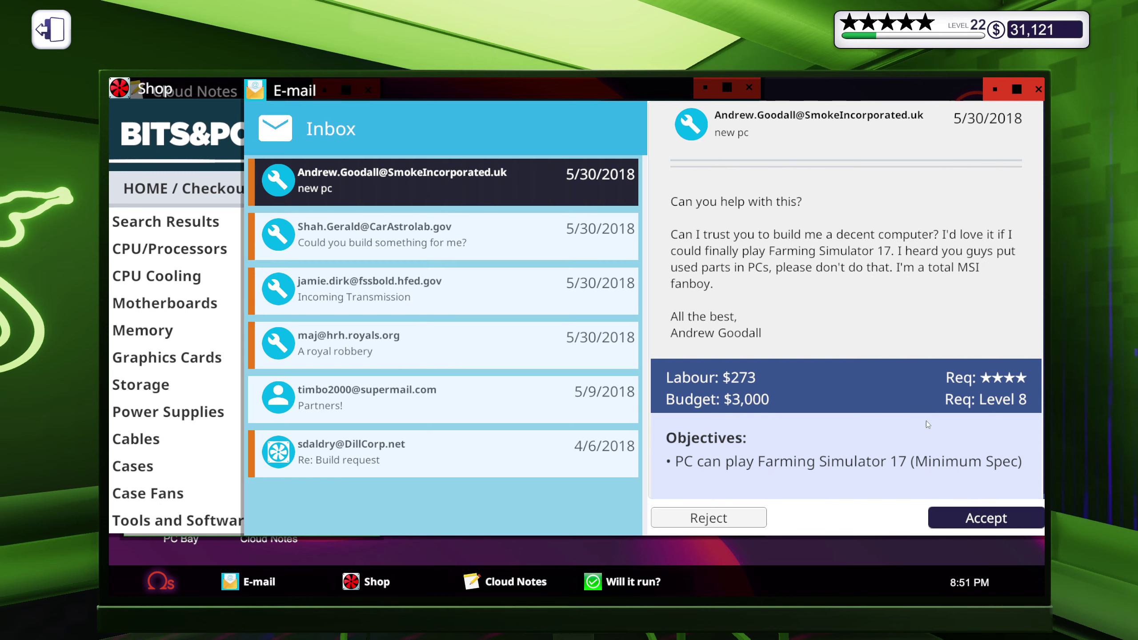
# Accept the Farming Simulator 17 job, read the Incoming Transmission email and leave the computer.
pyautogui.click(985, 518)
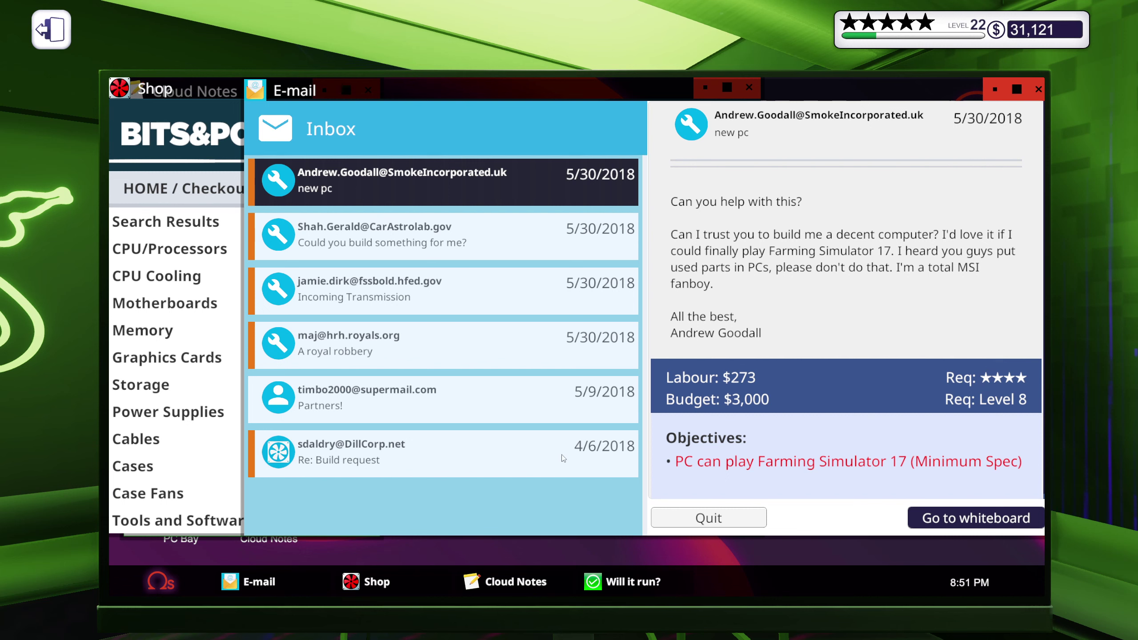
pyautogui.click(358, 296)
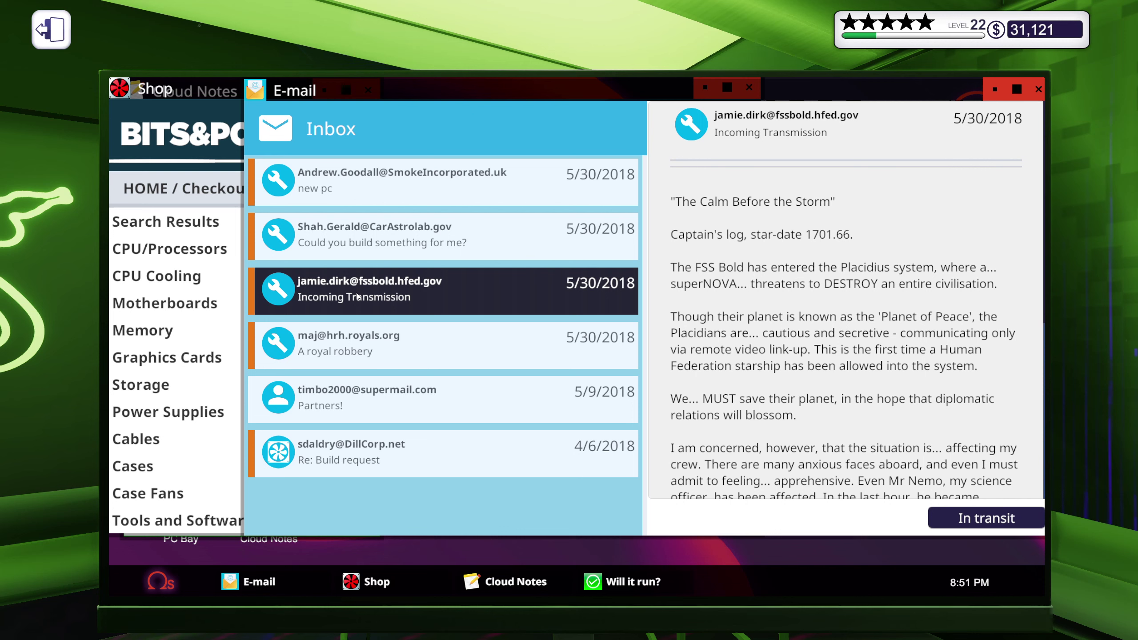
pyautogui.press('Escape')
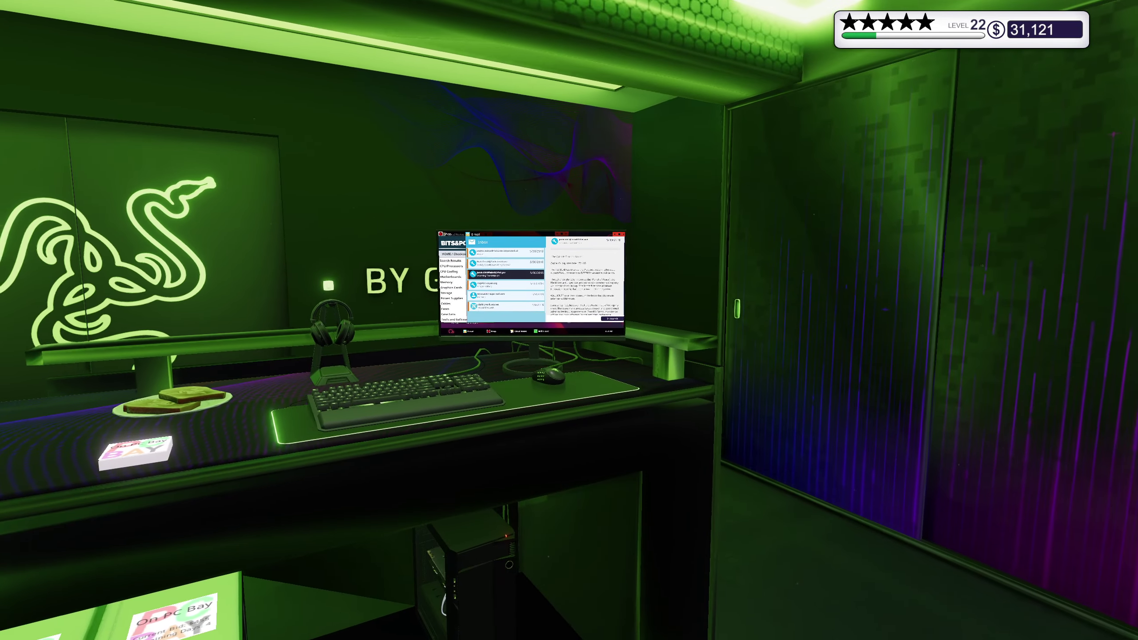
# Turn around and step back to view the whole workshop counter and boxed parts.
pyautogui.press('w')
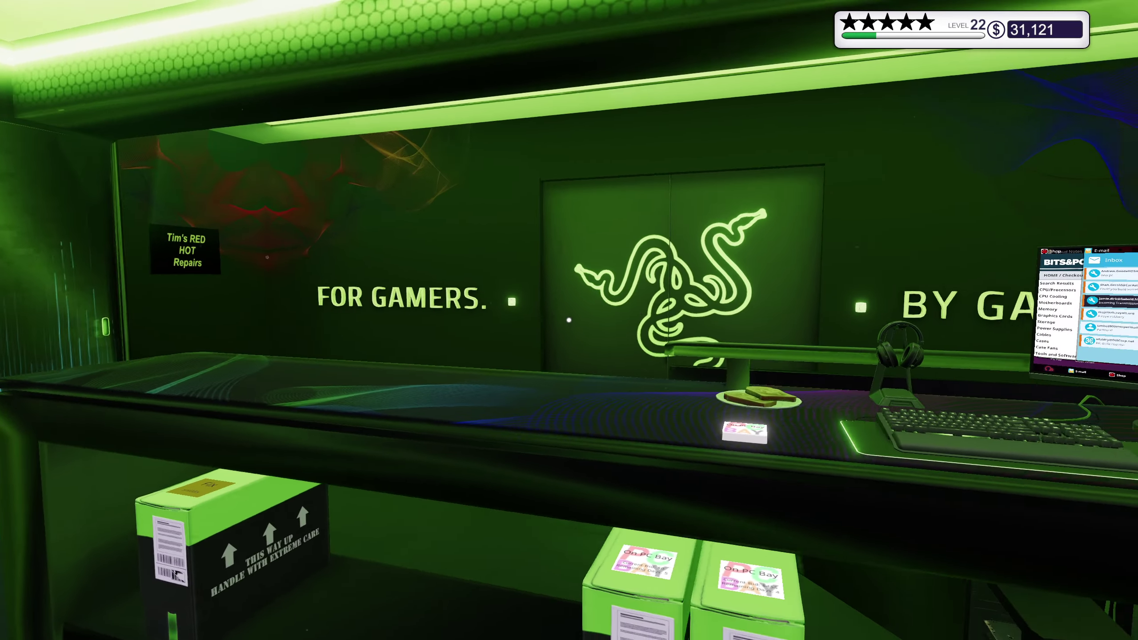
pyautogui.press('s')
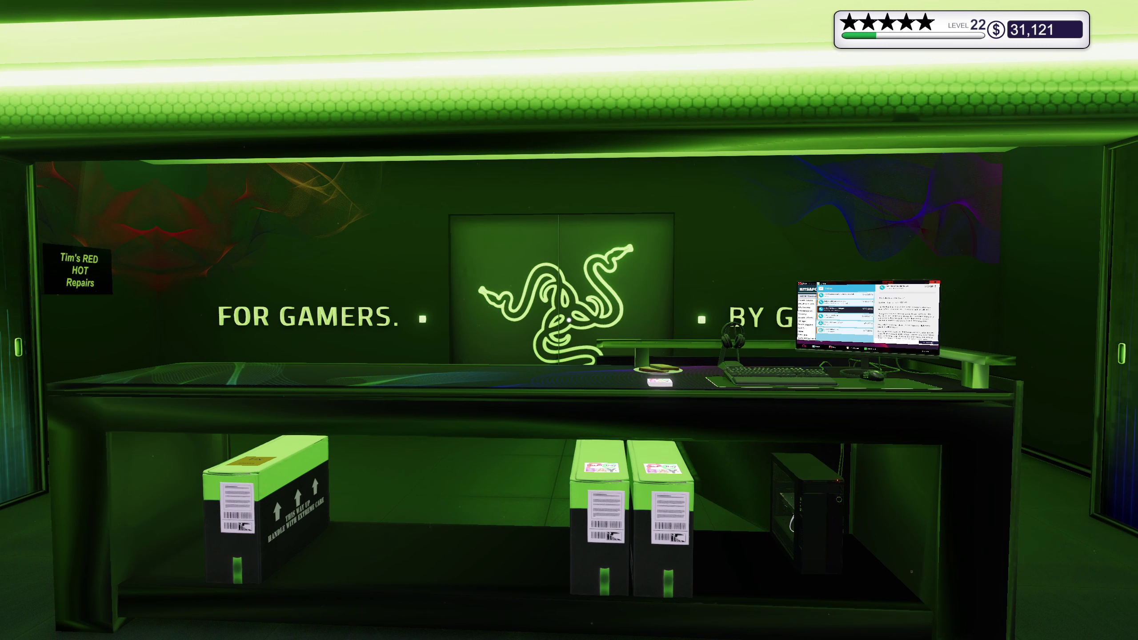